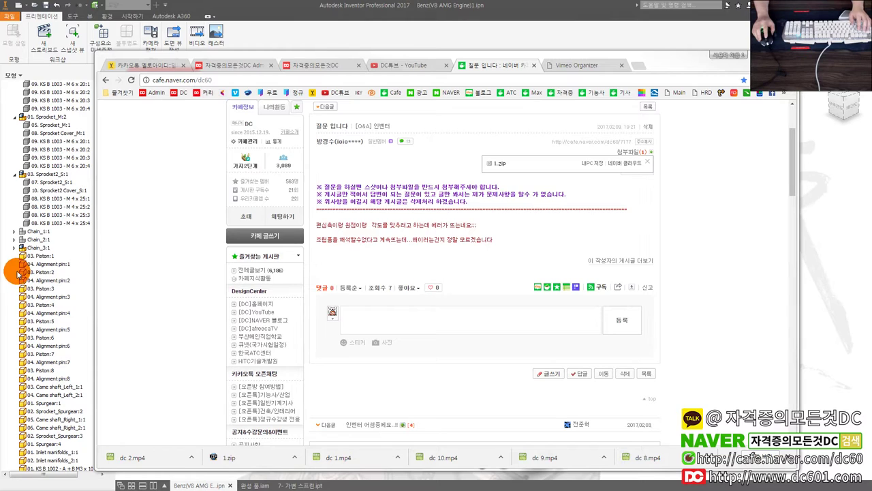
Close the 1.zip attachment popup and bring the Inventor V8 engine presentation to the front
click(407, 246)
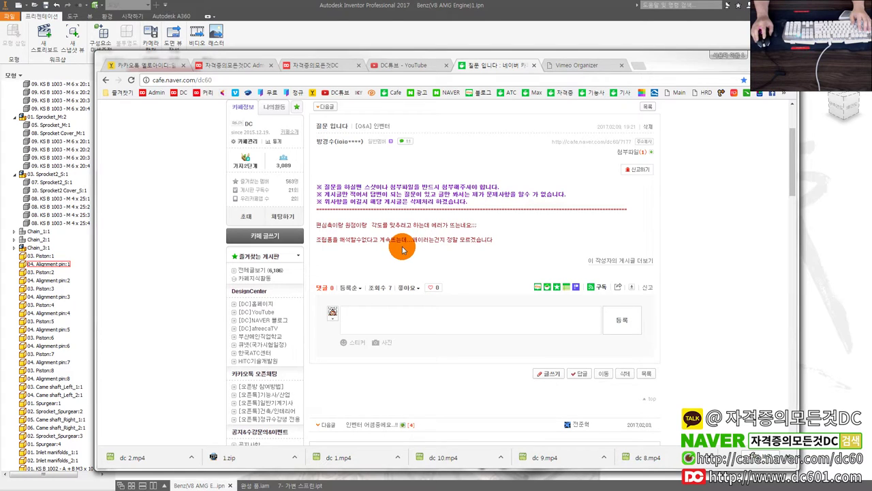
click(859, 291)
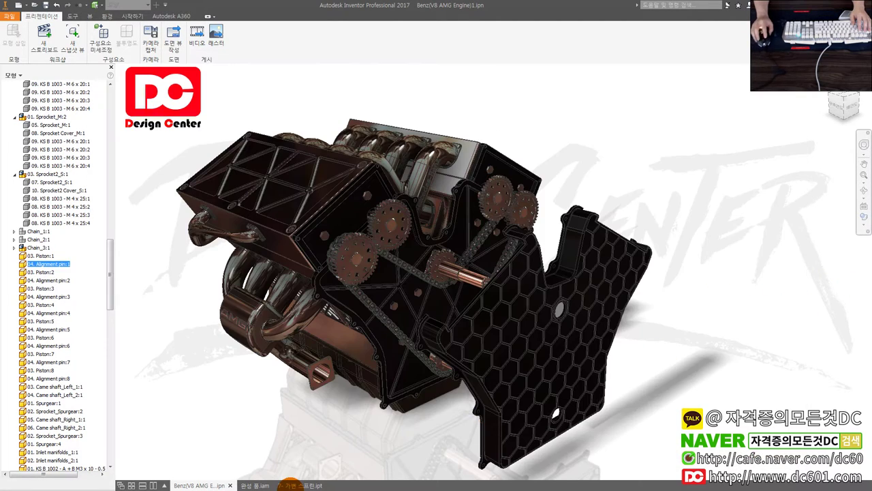
Close the spring part document without saving changes, returning to 완성 품.iam
click(293, 485)
click(320, 485)
click(412, 270)
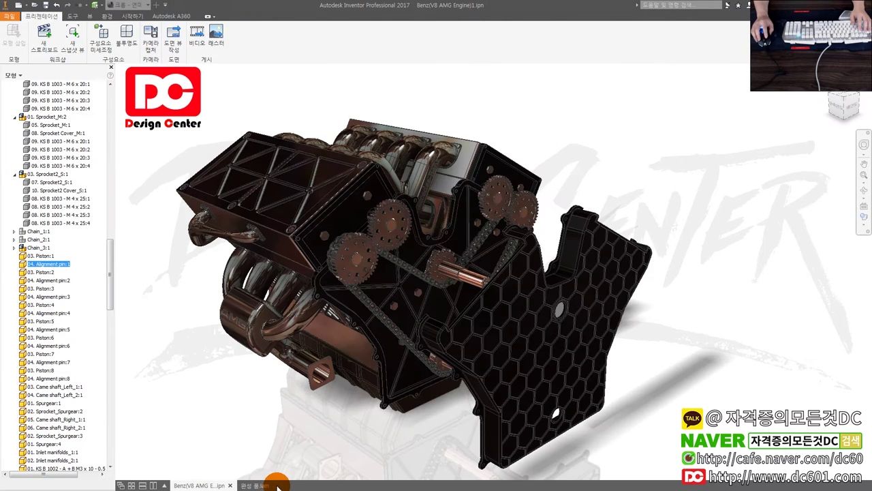
click(248, 485)
click(267, 485)
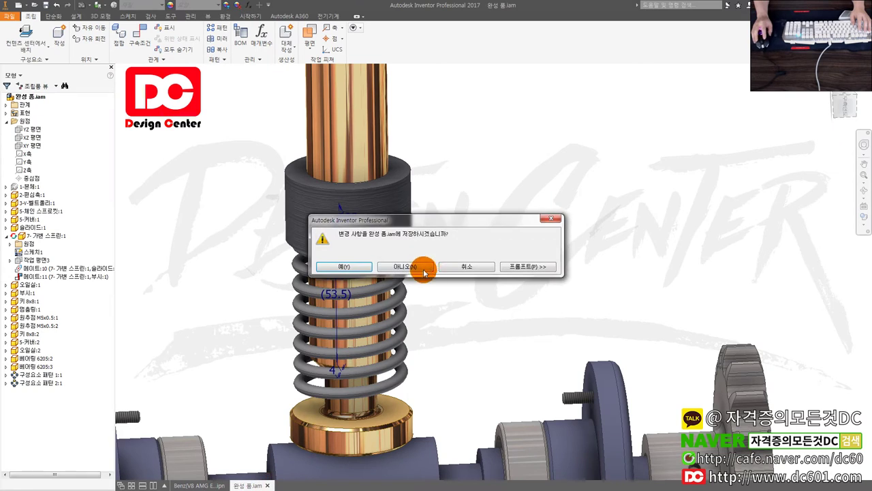
click(424, 270)
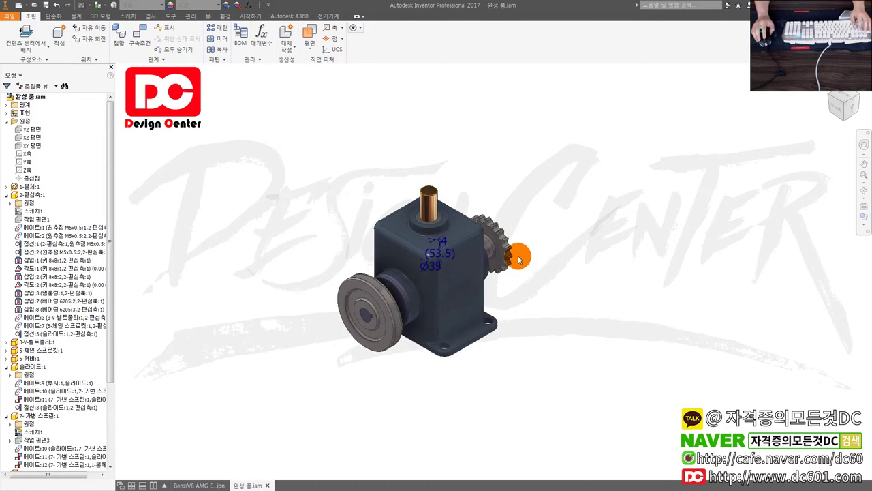
Hide the gearbox housing to expose the spring and shaft
scroll(409, 255, down, 3)
right_click(416, 216)
click(436, 218)
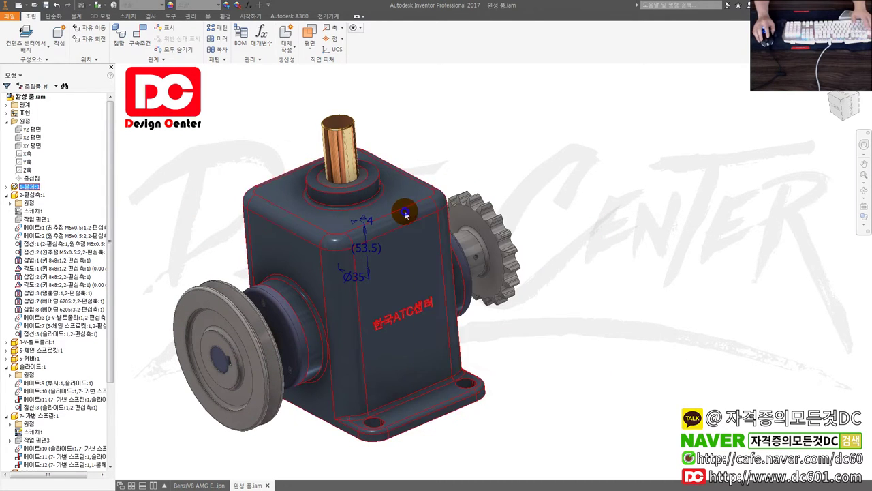
Select the 2-편심축 shaft, centre the spring and shaft in view, and start Constrain
scroll(409, 293, down, 5)
click(408, 294)
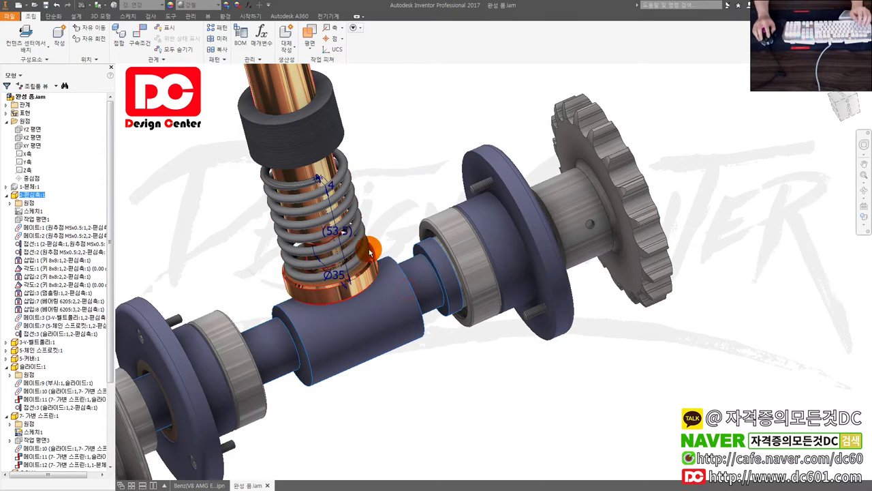
middle_drag(407, 253, 428, 194)
scroll(477, 187, up, 3)
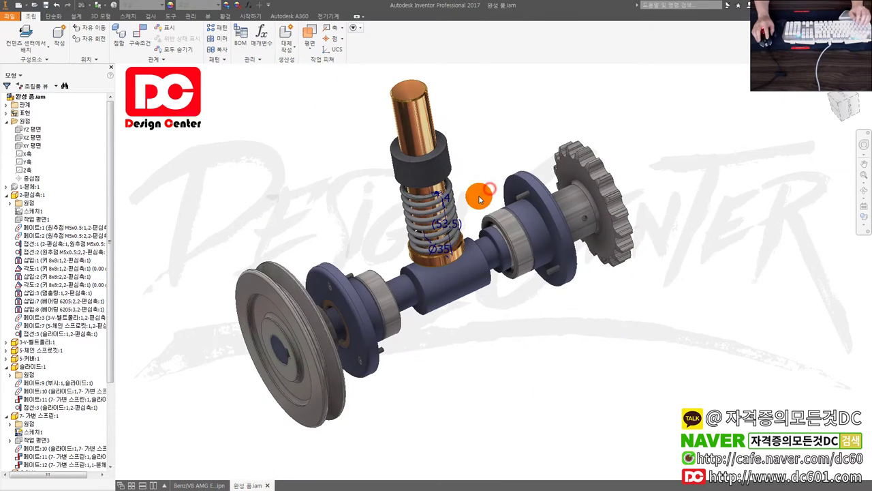
scroll(479, 194, down, 3)
key(c)
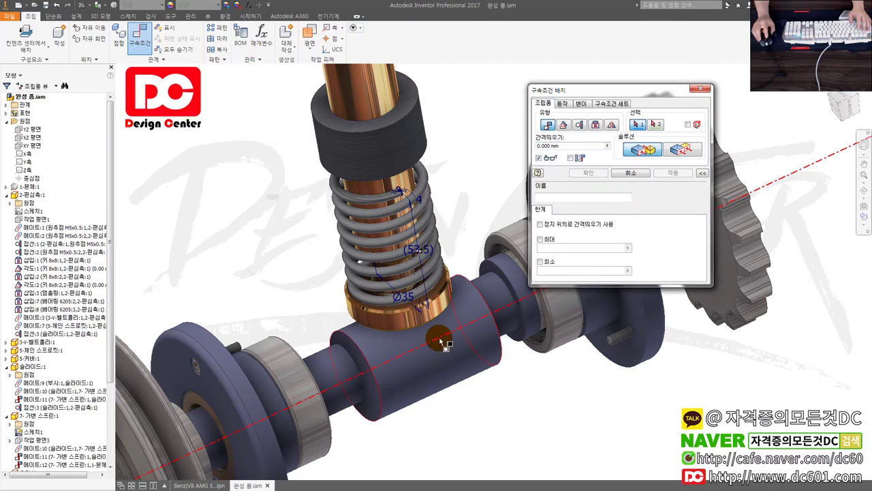
Add an Angle constraint between a 2-편심축 shaft plane and the assembly XY plane, accepting the conflict
scroll(421, 352, up, 2)
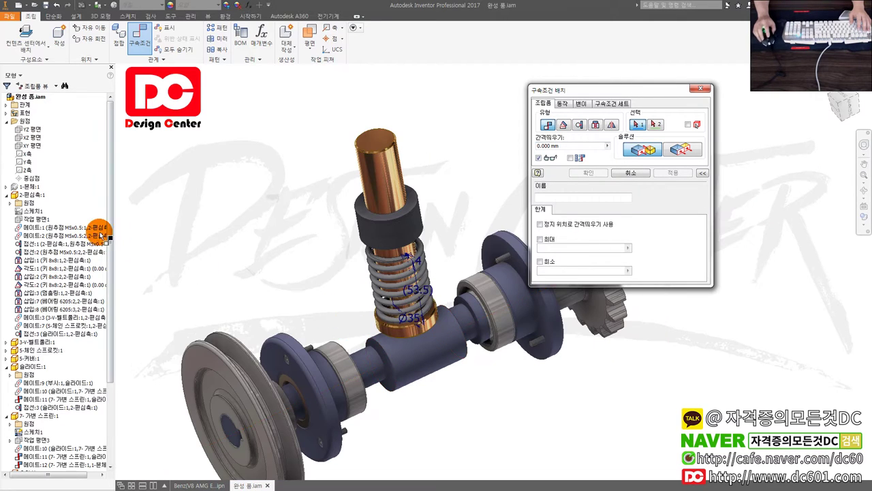
key(Escape)
click(35, 195)
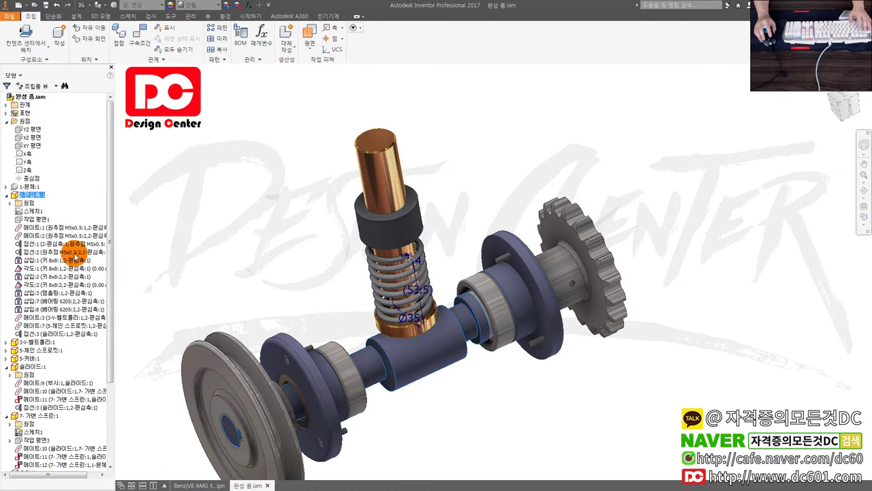
key(c)
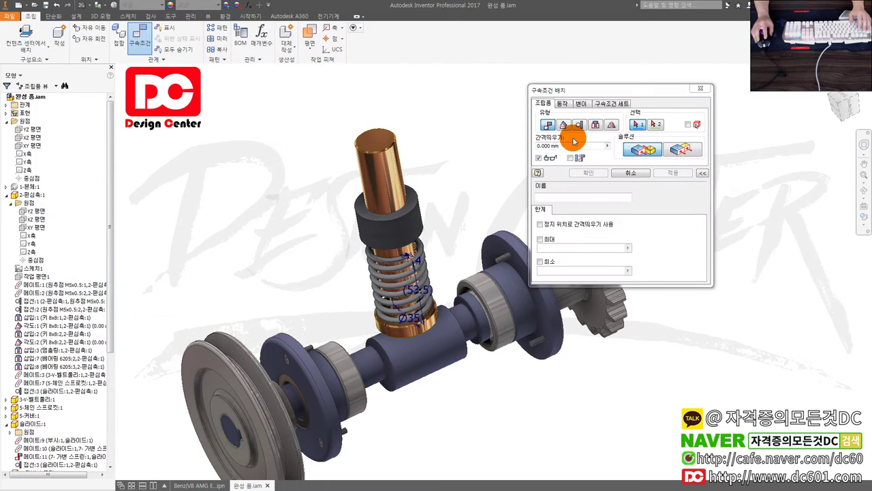
click(564, 125)
click(39, 219)
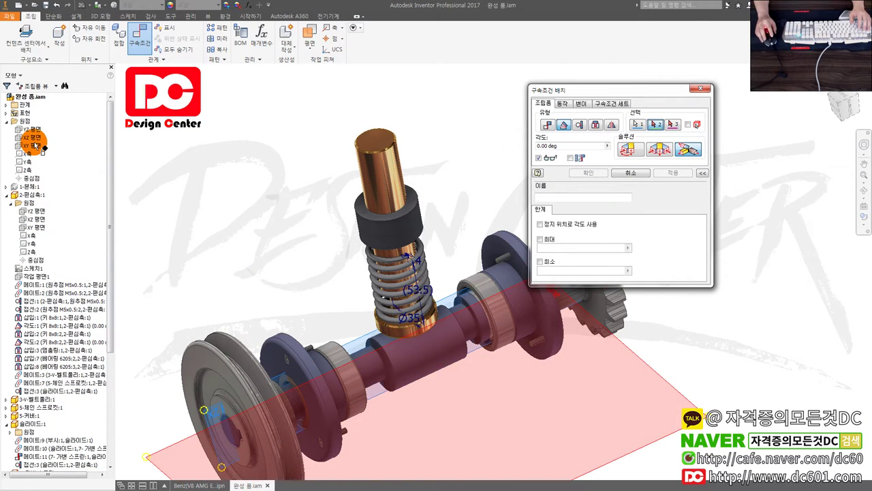
click(38, 145)
click(671, 173)
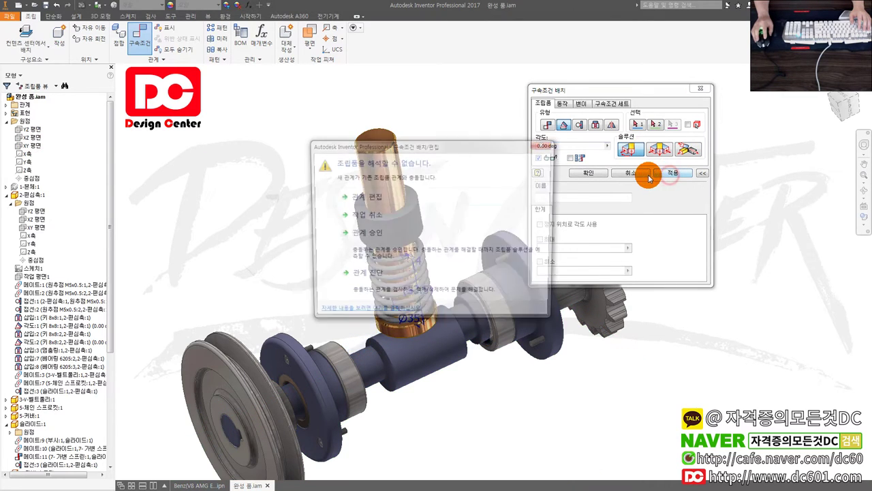
click(435, 249)
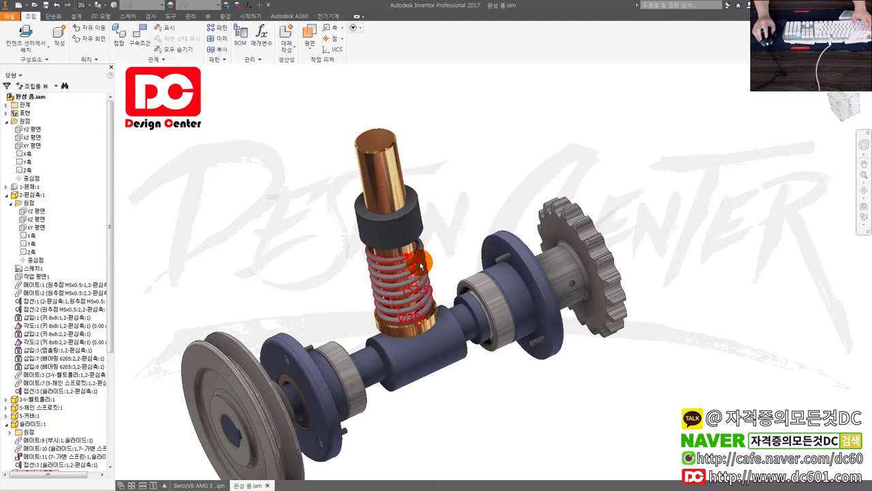
scroll(458, 247, down, 5)
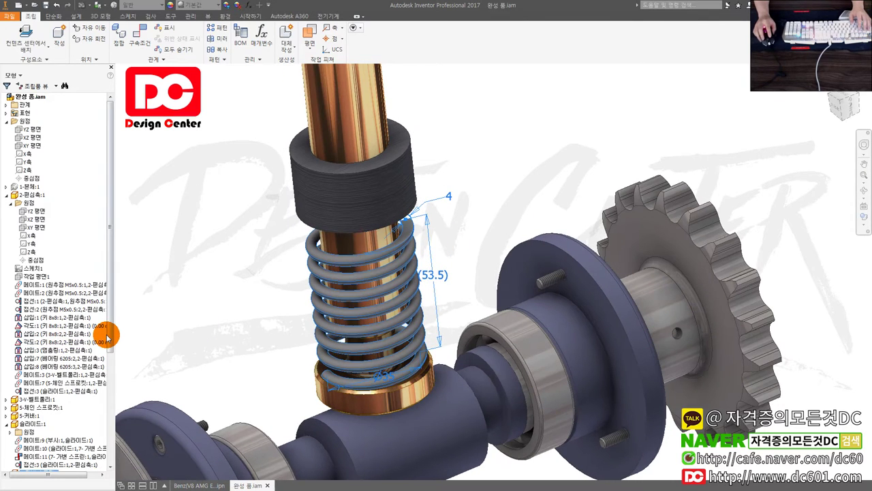
Delete the spring's mates 메이트:11 and 메이트:12
drag(107, 332, 105, 453)
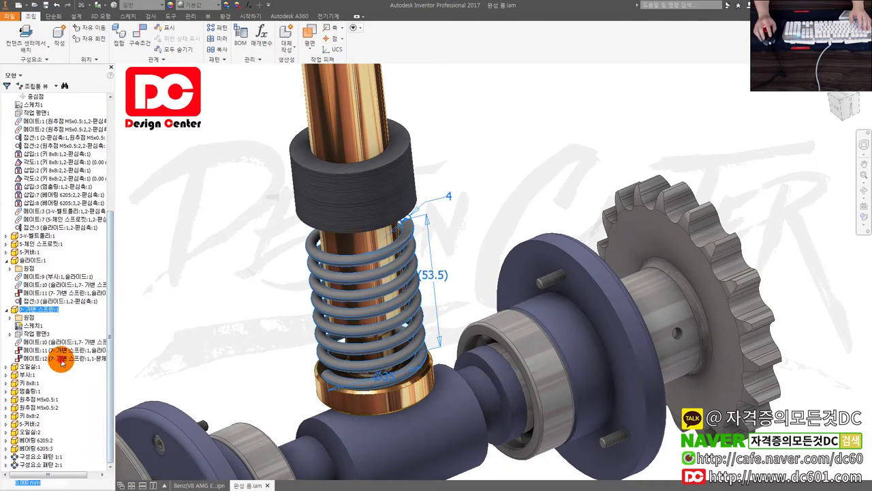
click(64, 357)
ctrl+click(65, 351)
right_click(66, 351)
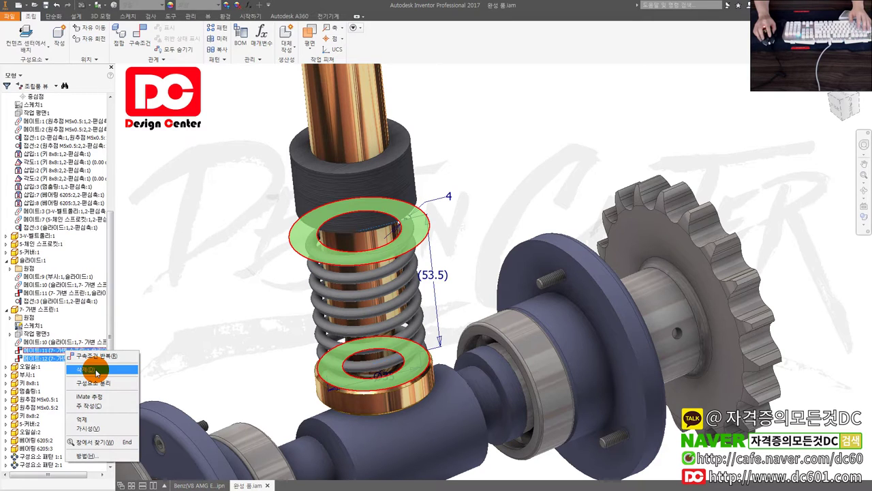
click(75, 350)
ctrl+click(68, 358)
right_click(76, 354)
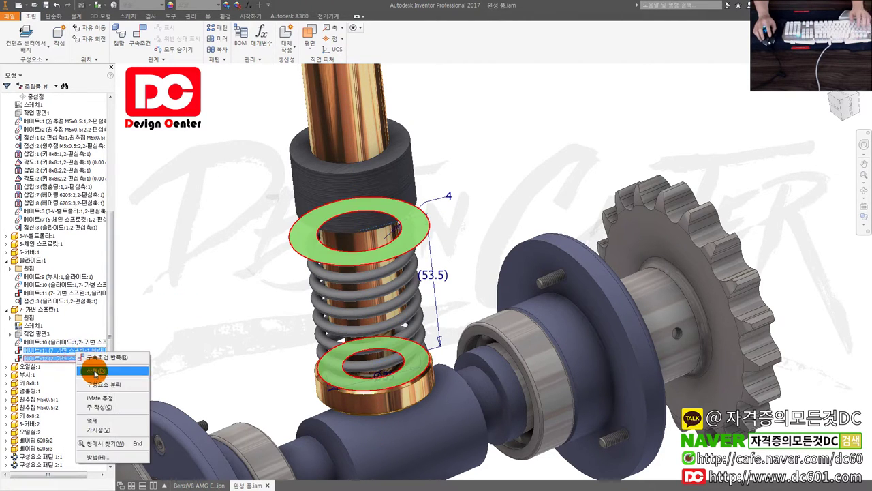
click(95, 372)
Drag the spring to compress it shorter along the shaft
click(307, 300)
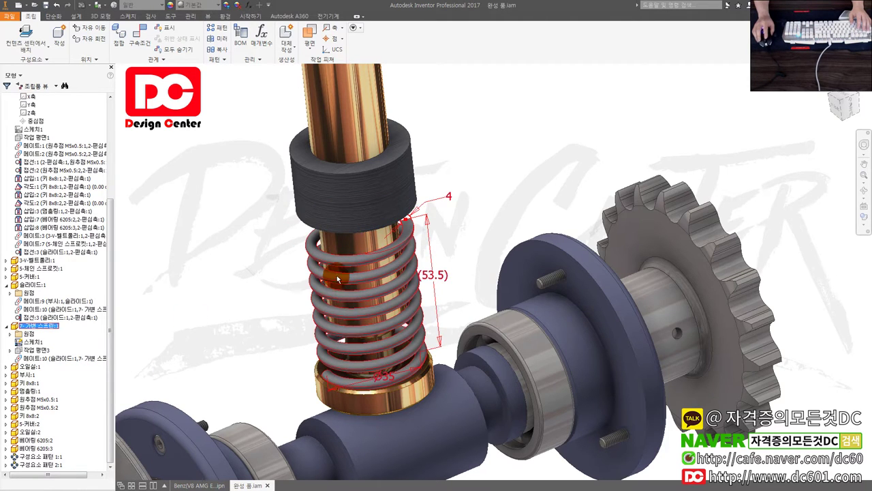
scroll(334, 281, down, 3)
mouse_move(334, 282)
mouse_down()
mouse_move(327, 315)
mouse_move(375, 268)
mouse_up()
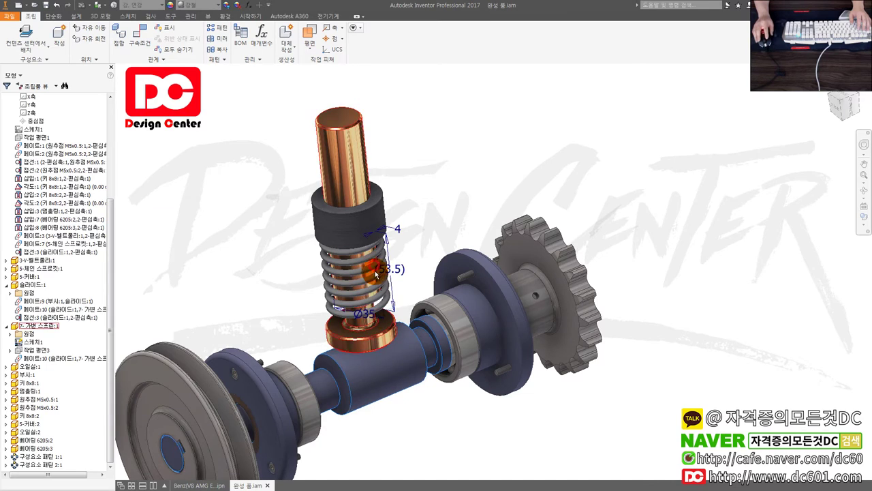
Test-drag the spring, then mate it to the upper collar face
drag(375, 268, 385, 255)
scroll(386, 255, down, 3)
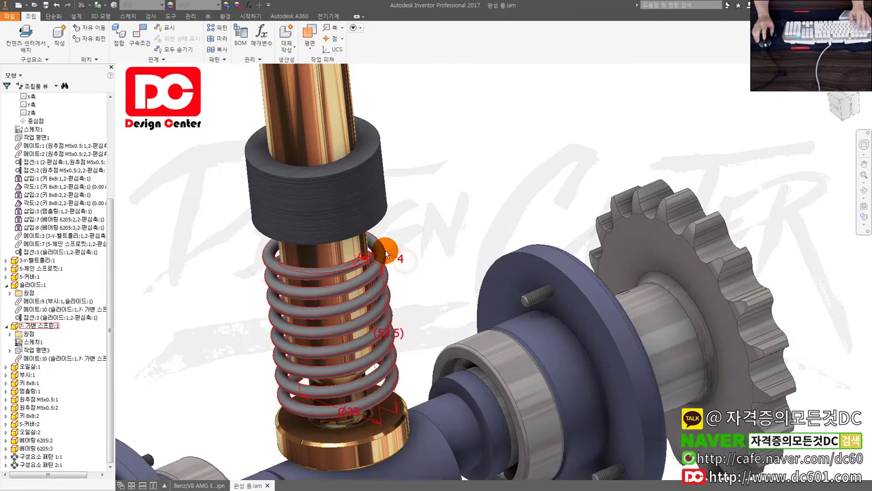
scroll(386, 255, down, 2)
key(c)
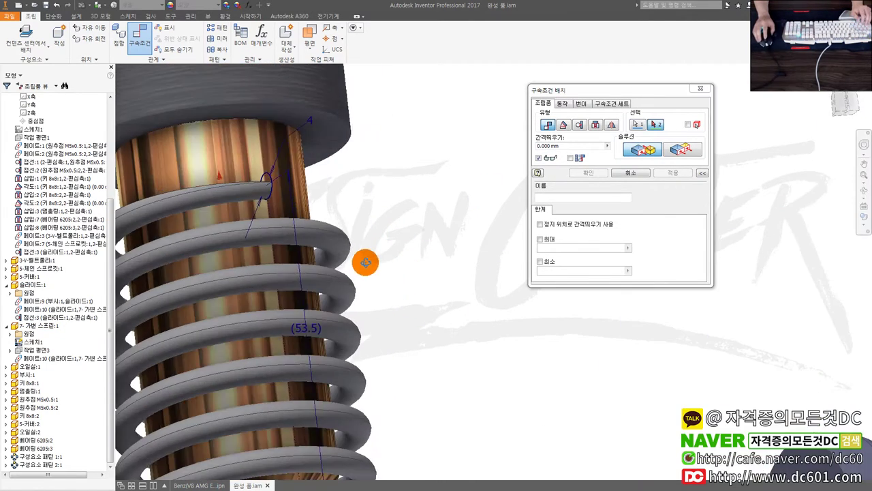
scroll(327, 162, up, 3)
click(332, 183)
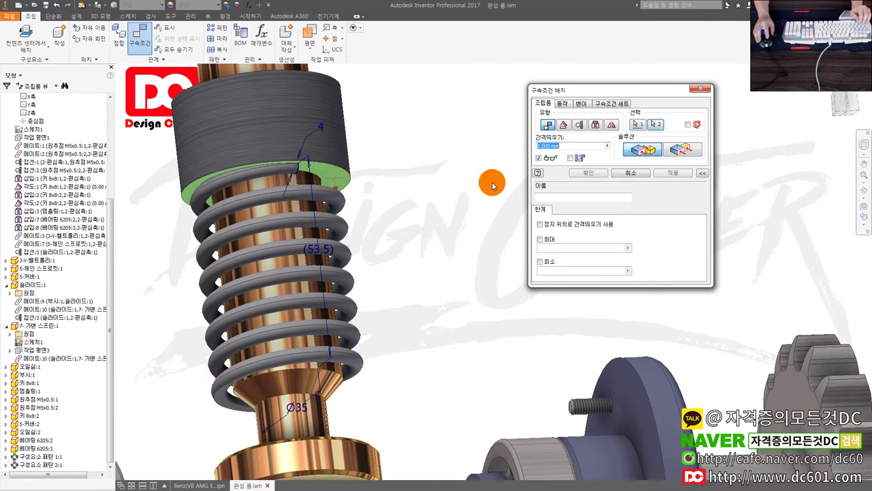
click(669, 175)
Mate the spring's bottom end to the lower collar face, accepting the conflict
scroll(273, 368, down, 2)
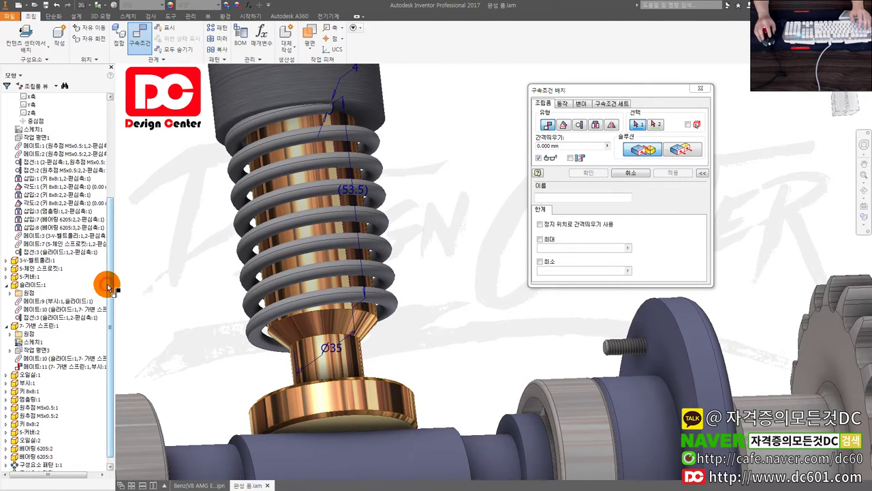
drag(109, 286, 116, 245)
scroll(225, 353, down, 2)
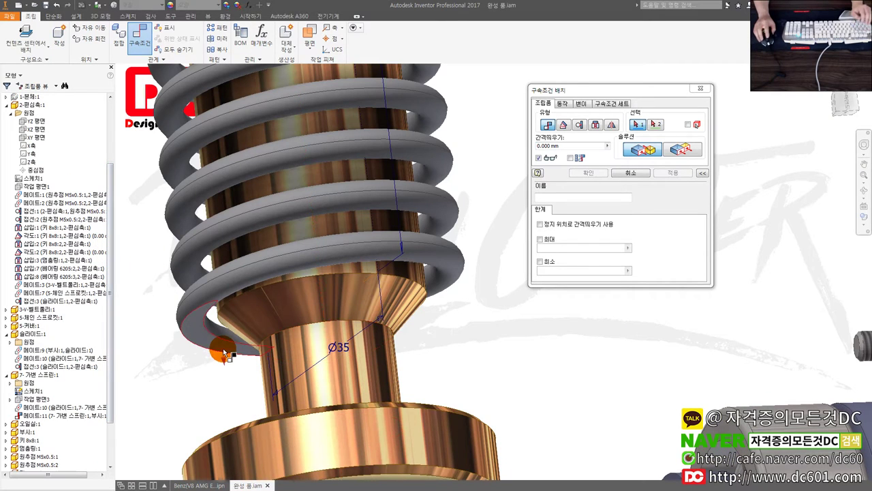
click(225, 353)
scroll(231, 368, up, 4)
click(232, 405)
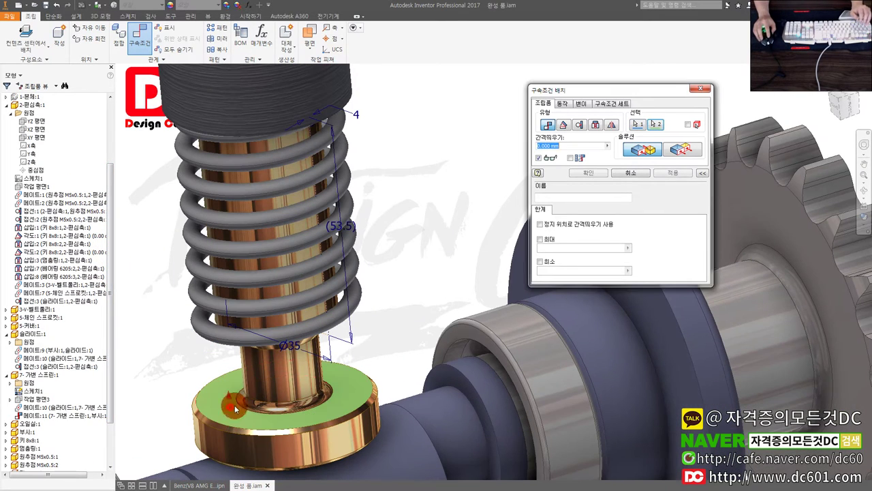
click(663, 173)
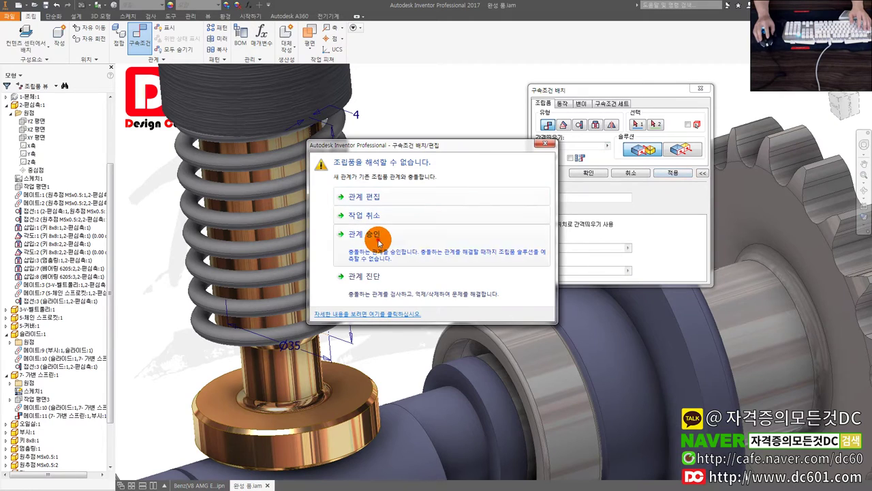
click(360, 238)
scroll(379, 250, up, 3)
key(Escape)
Drag the shaft collar to test the spring and dismiss the error warning
click(393, 396)
drag(360, 296, 319, 271)
click(185, 78)
click(404, 259)
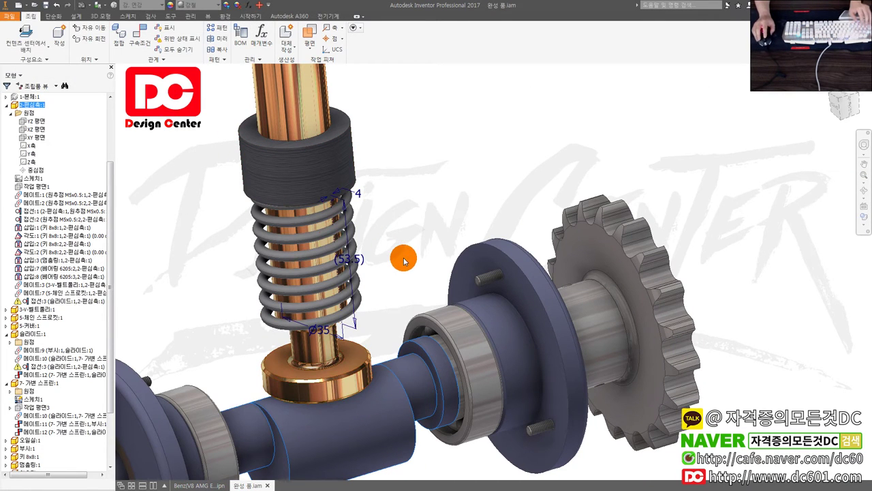
Make the 7-가변 스프링 spring Flexible in the assembly
click(341, 259)
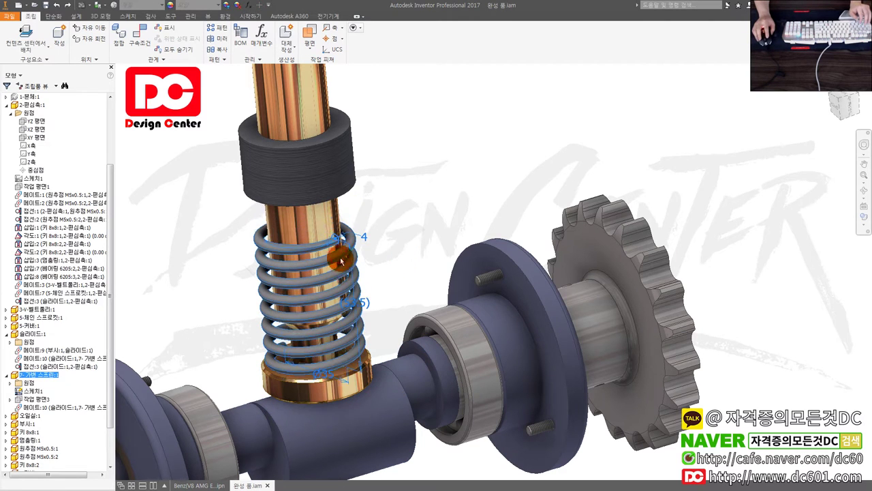
right_click(42, 379)
click(52, 277)
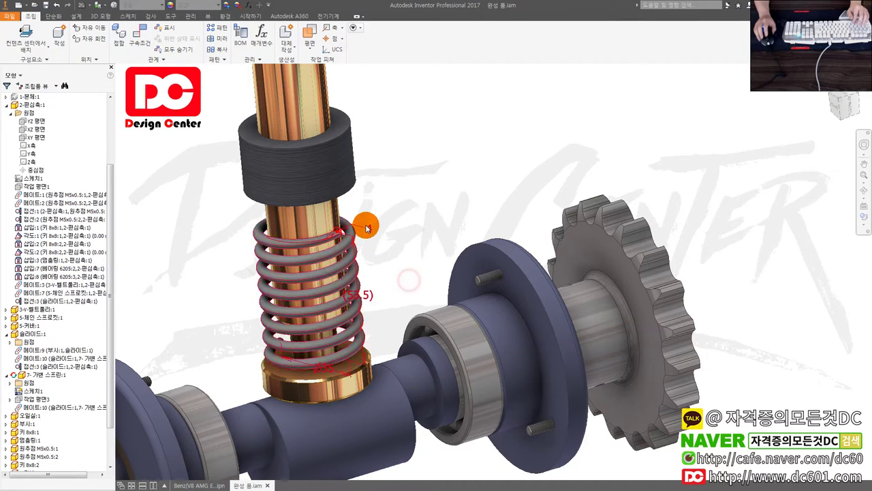
Mate the spring's top to the black collar's underside
scroll(363, 220, down, 3)
key(c)
middle_drag(341, 235, 376, 265)
click(361, 268)
scroll(399, 268, up, 2)
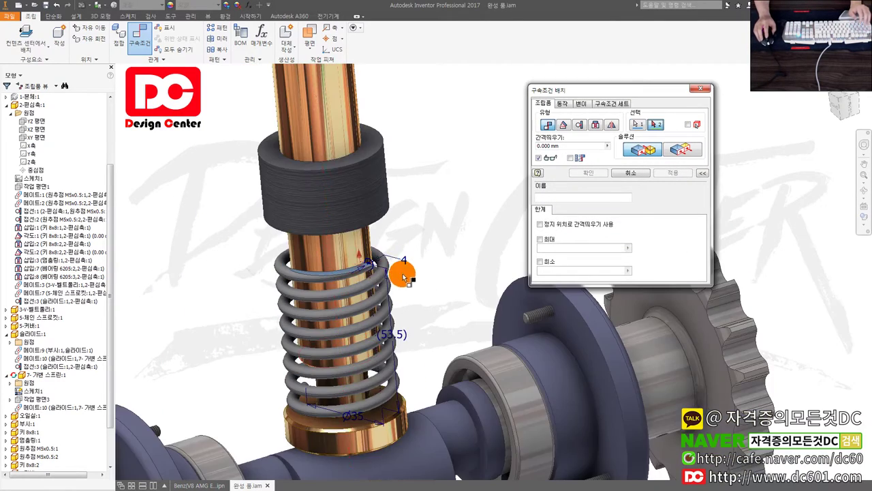
scroll(399, 269, up, 2)
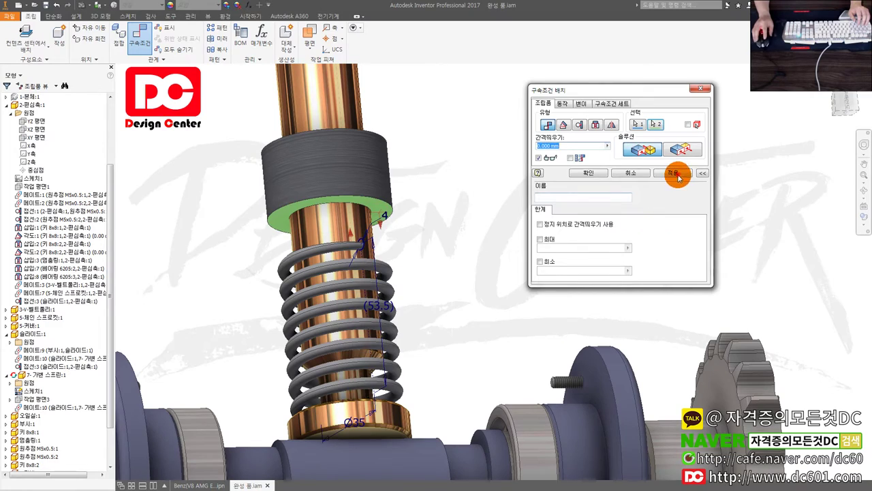
click(672, 172)
click(634, 172)
Attempt a bottom-end mate, cancel it after the conflict error, and select the new mates
scroll(355, 364, down, 3)
key(c)
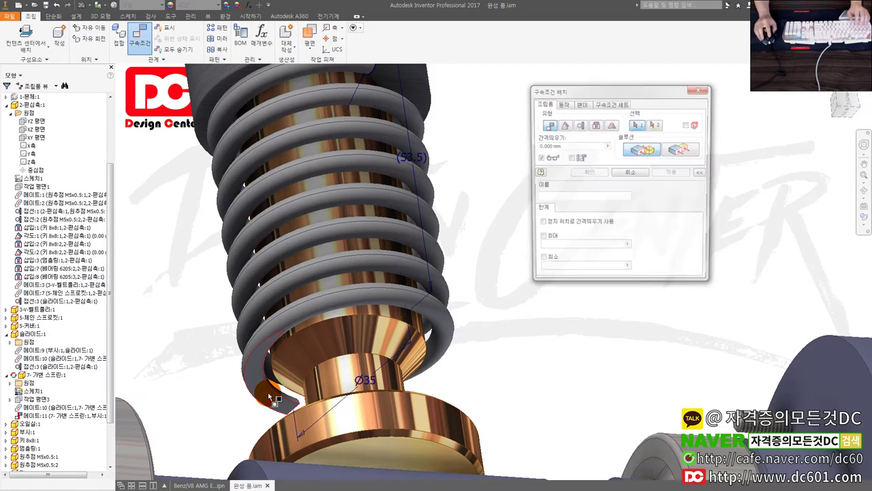
scroll(368, 416, up, 2)
scroll(368, 415, up, 2)
click(370, 419)
click(677, 174)
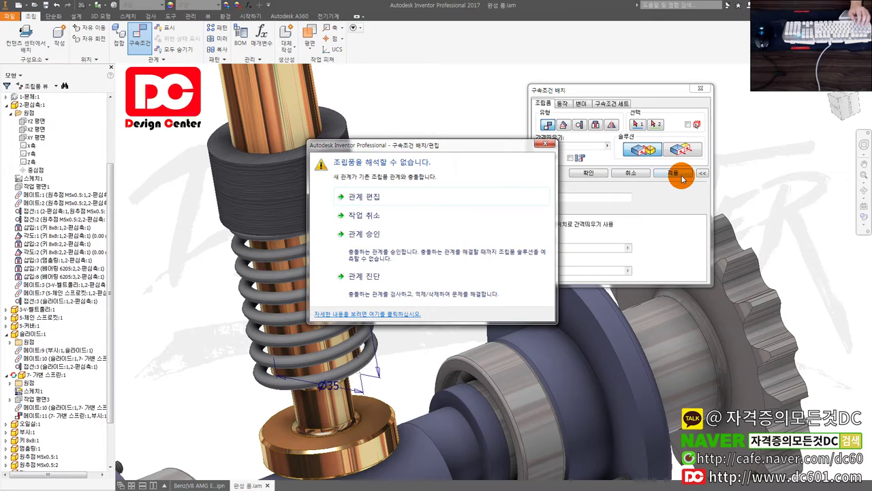
key(Escape)
click(586, 173)
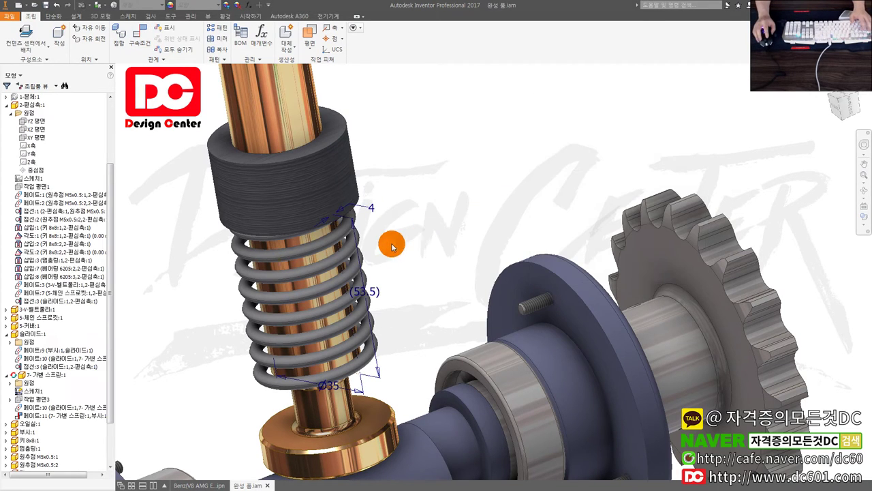
click(346, 234)
click(65, 415)
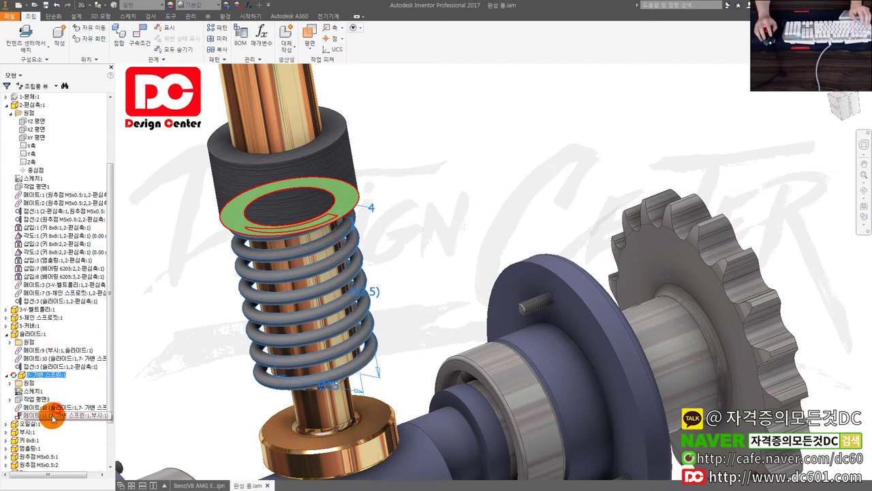
Delete the spring's new mates and open 7-가변 스프링.ipt on its own
right_click(65, 412)
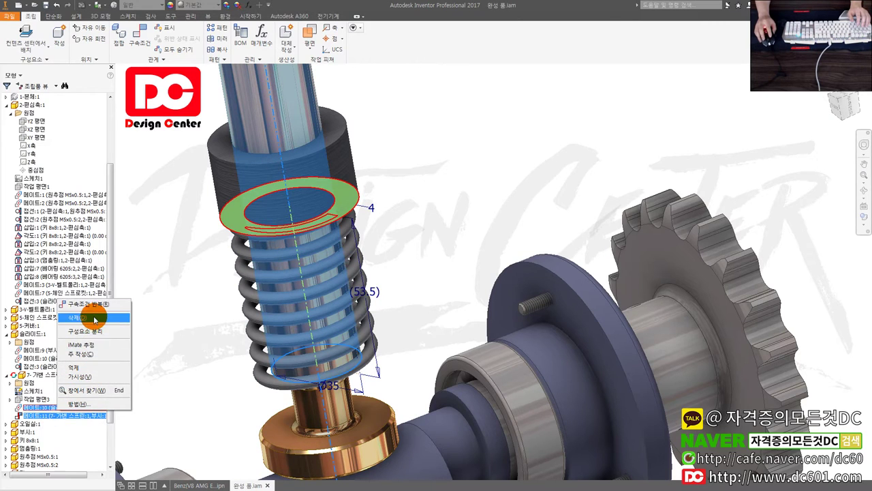
click(76, 318)
right_click(54, 366)
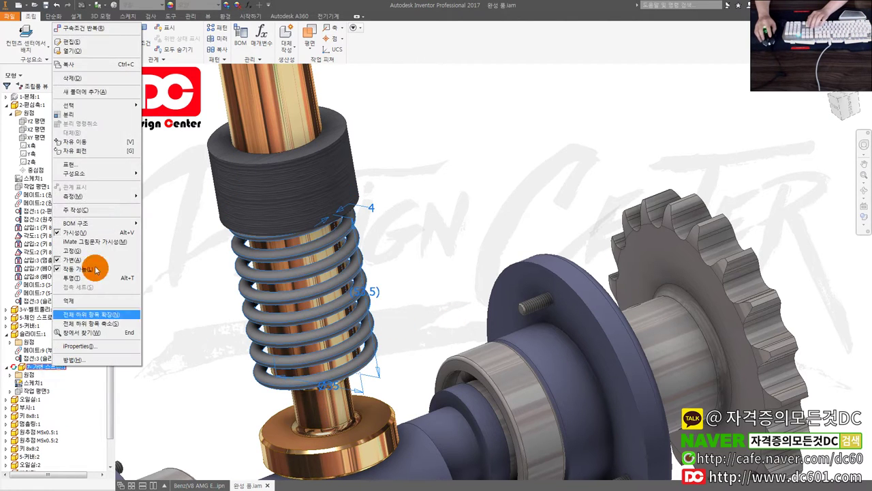
click(96, 58)
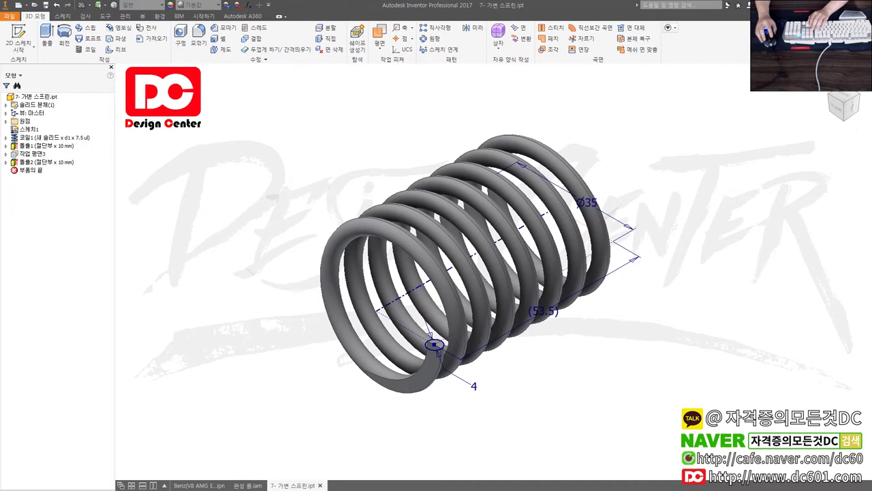
Edit the spring's profile sketch 스케치1 and finish it without changes
click(235, 218)
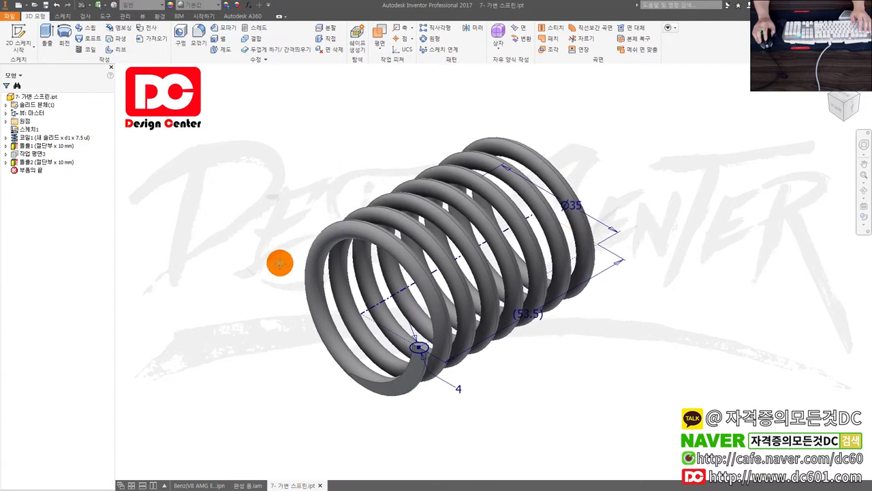
click(31, 130)
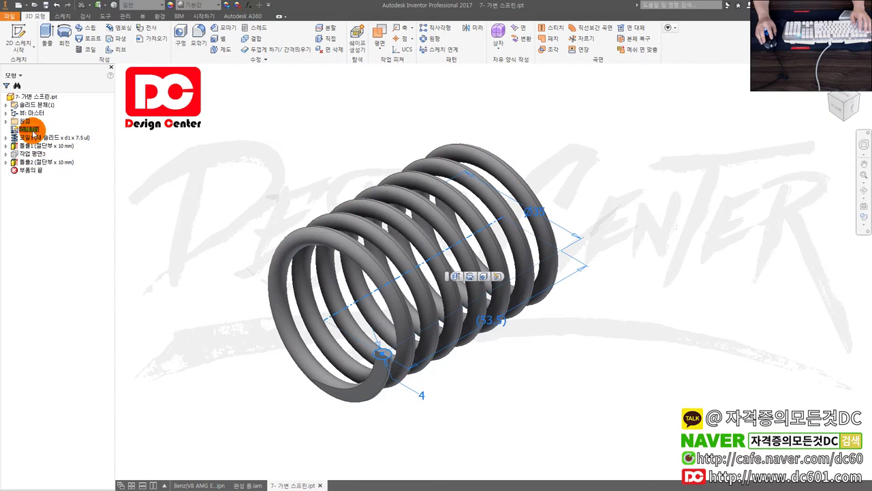
double_click(27, 130)
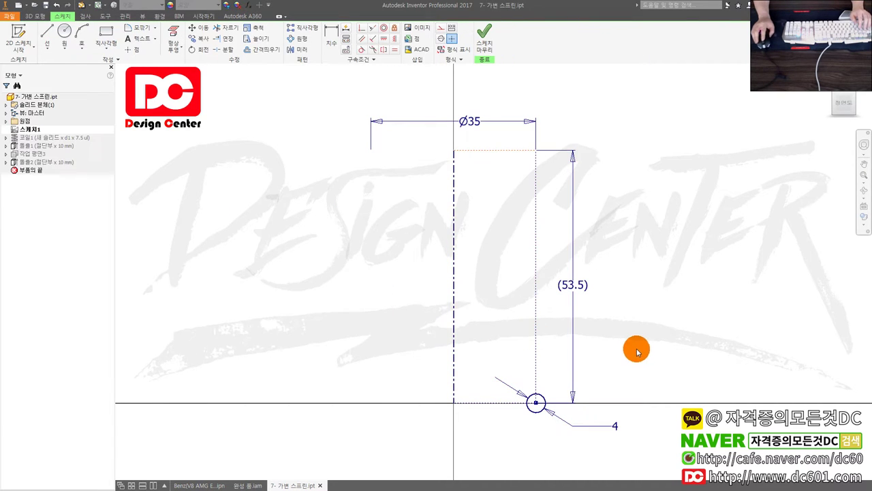
right_drag(592, 306, 176, 162)
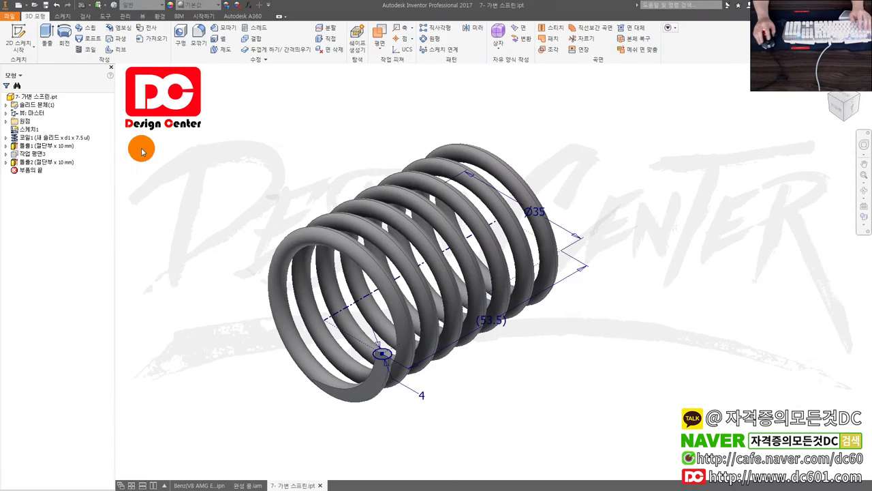
right_click(31, 129)
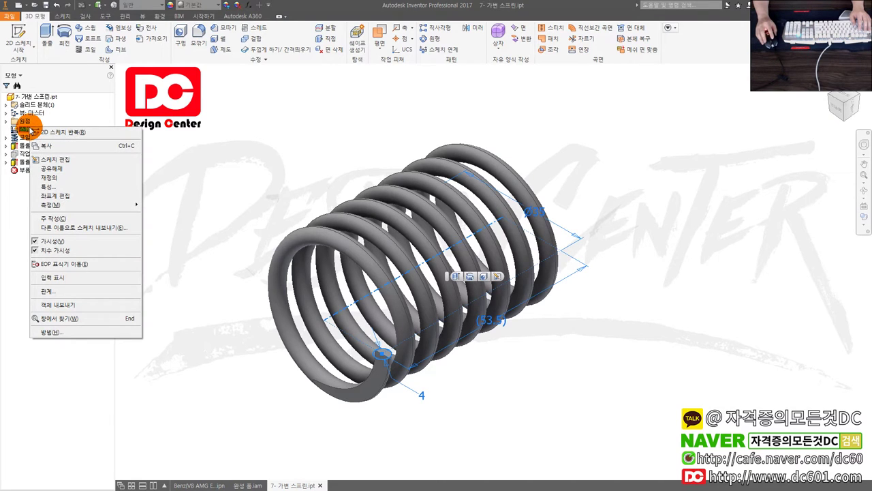
click(26, 188)
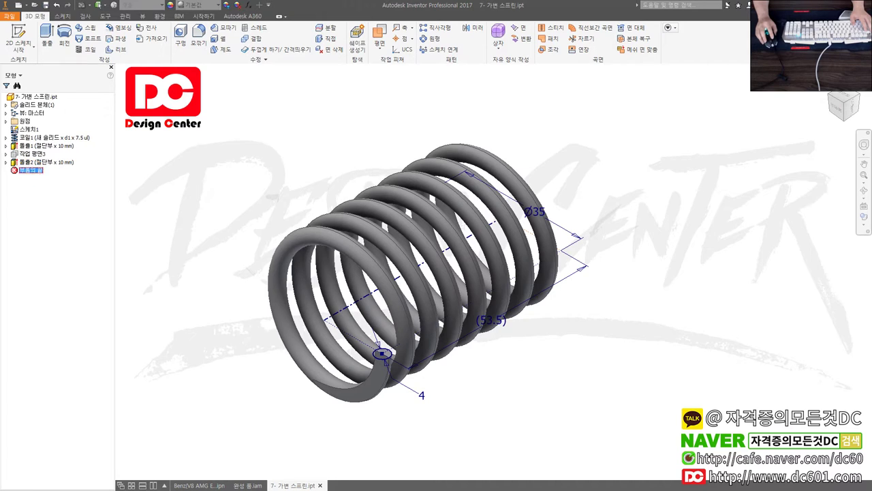
Drag the End of Part marker above Coil1 so only 스케치1 remains visible
drag(36, 140, 36, 135)
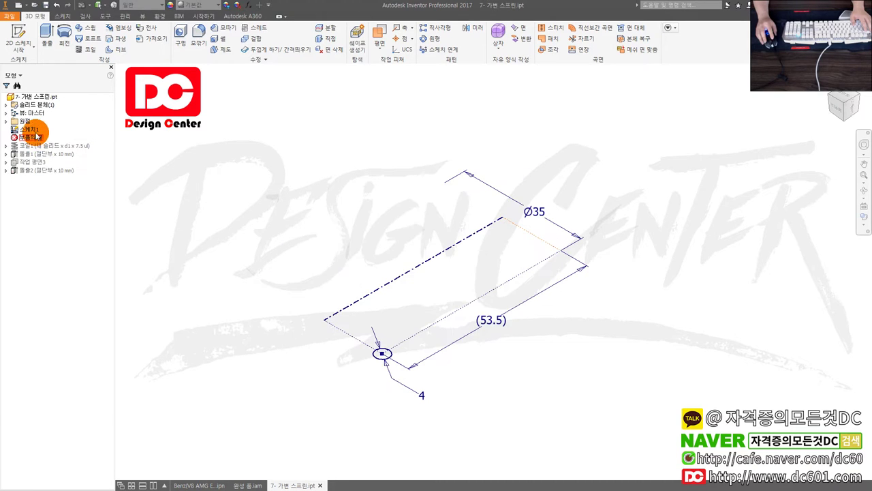
right_click(32, 129)
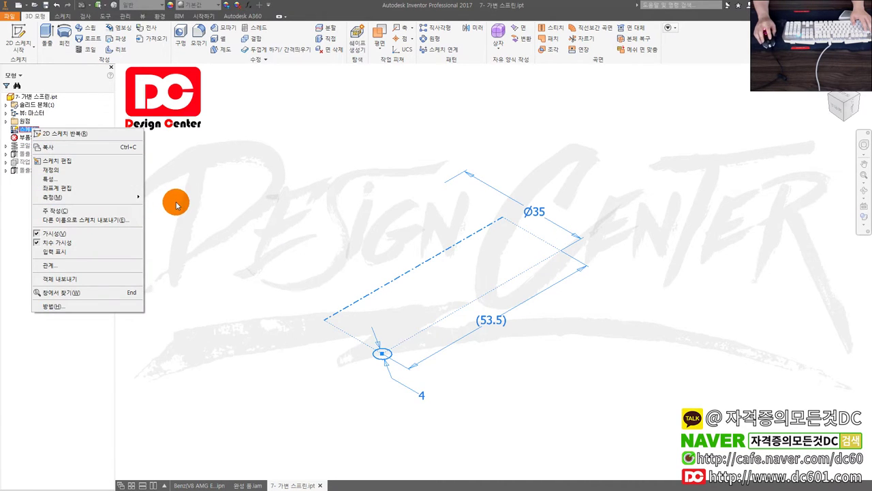
click(218, 228)
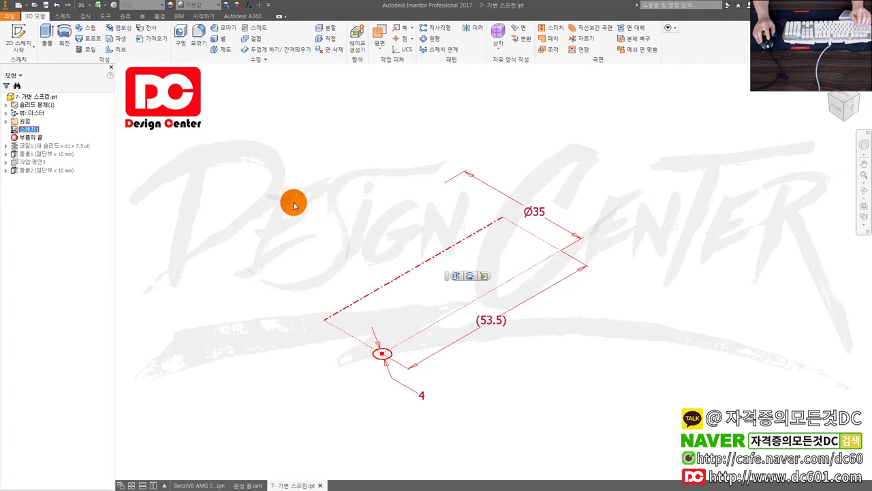
click(23, 31)
click(14, 18)
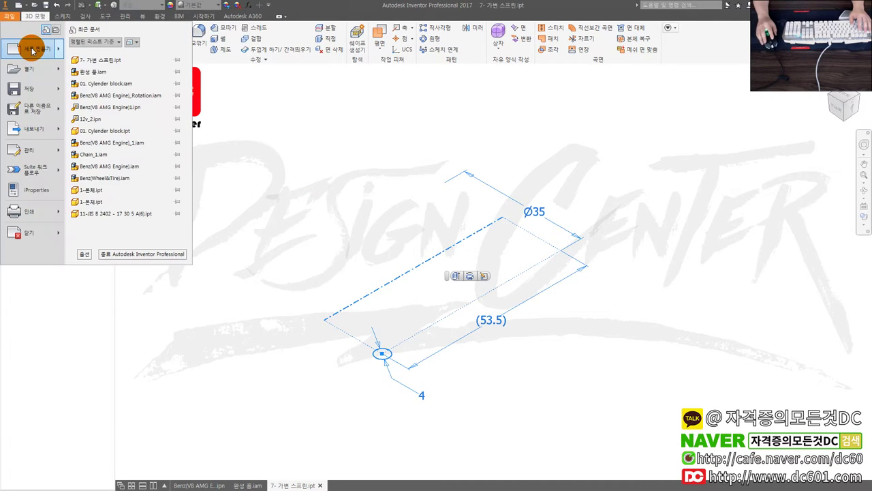
Create a new assembly from a template, then close it
click(32, 49)
double_click(455, 244)
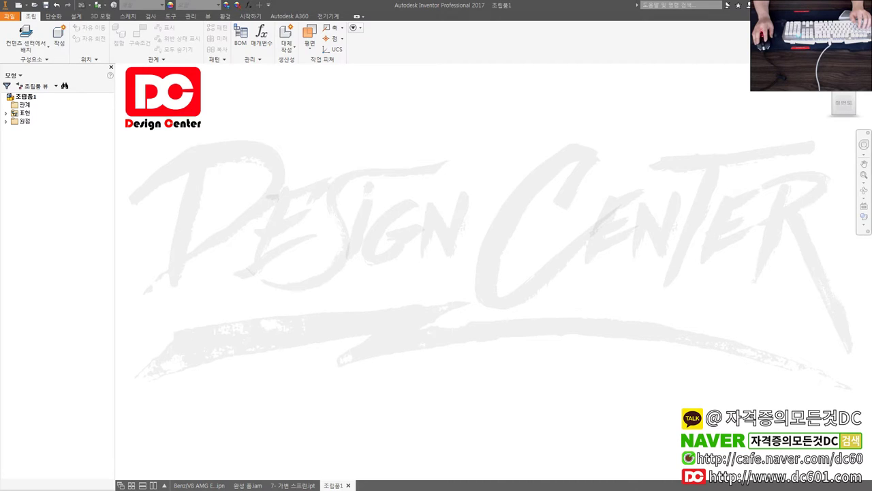
click(864, 16)
Create new part 부품1 from a part template
click(9, 16)
click(27, 58)
double_click(444, 181)
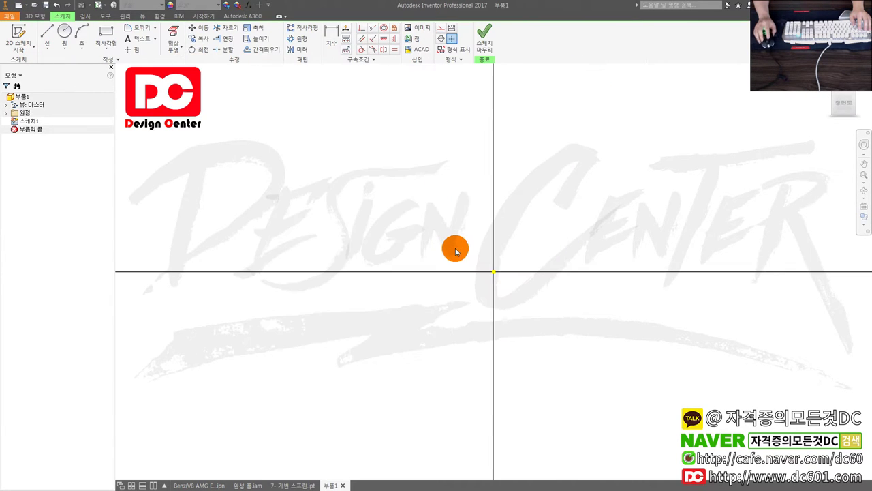
middle_drag(456, 251, 432, 314)
Draw a rectangle from the origin and make its left edge a centreline
key(r)
click(435, 317)
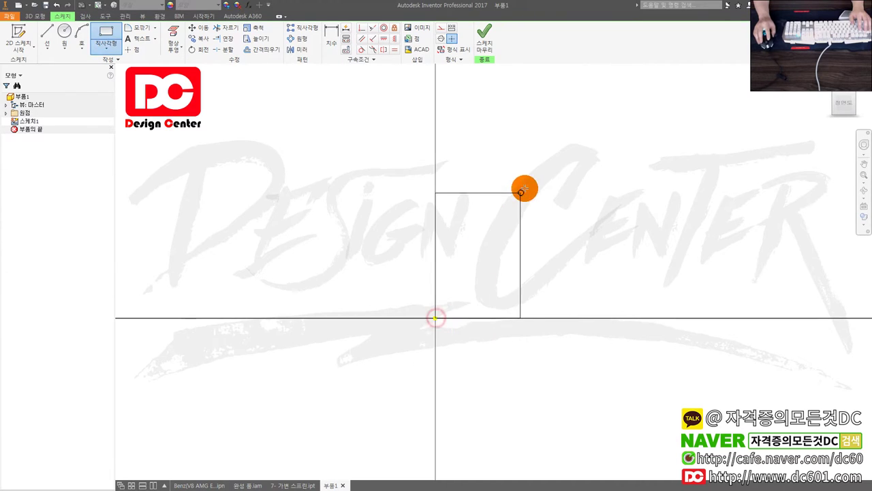
click(529, 152)
scroll(499, 163, down, 2)
middle_drag(492, 236, 460, 274)
key(Escape)
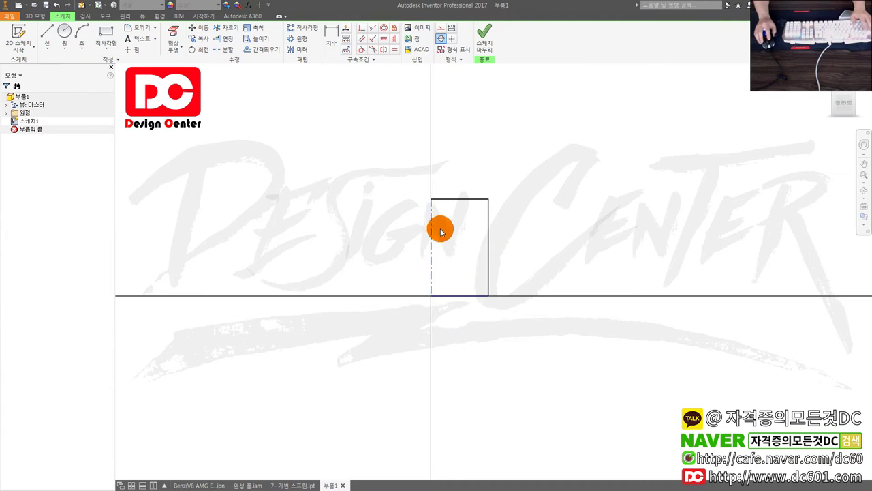
Dimension the profile with a Ø88.194 diameter and 74.214 height
key(d)
click(432, 218)
click(488, 220)
click(469, 162)
click(488, 222)
click(532, 240)
click(491, 306)
Draw a circle at the rectangle's bottom corner and return to the spring part
key(c)
click(489, 296)
scroll(504, 294, up, 3)
click(501, 284)
scroll(501, 284, down, 2)
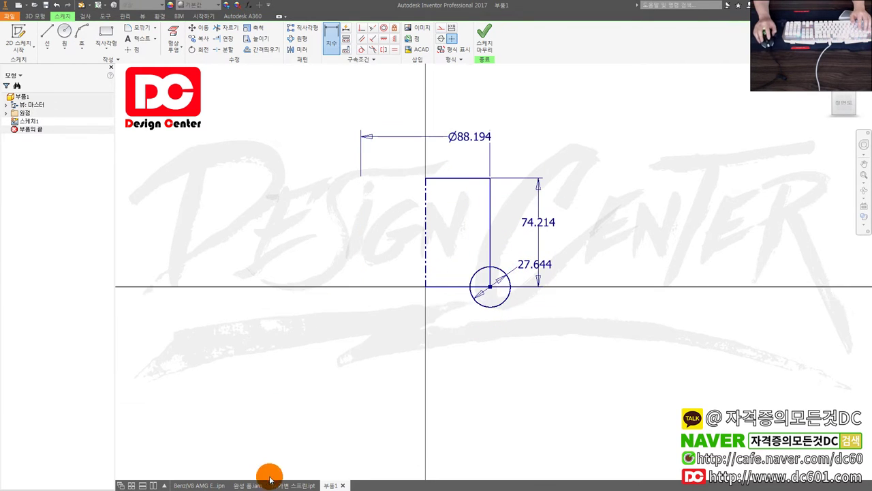
click(303, 486)
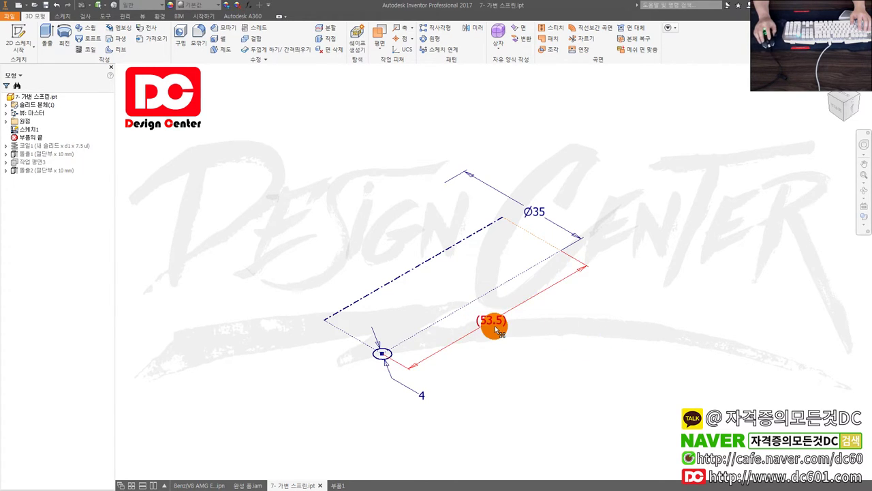
Change the 부품1 sketch's 74.214 height dimension to 54
click(337, 485)
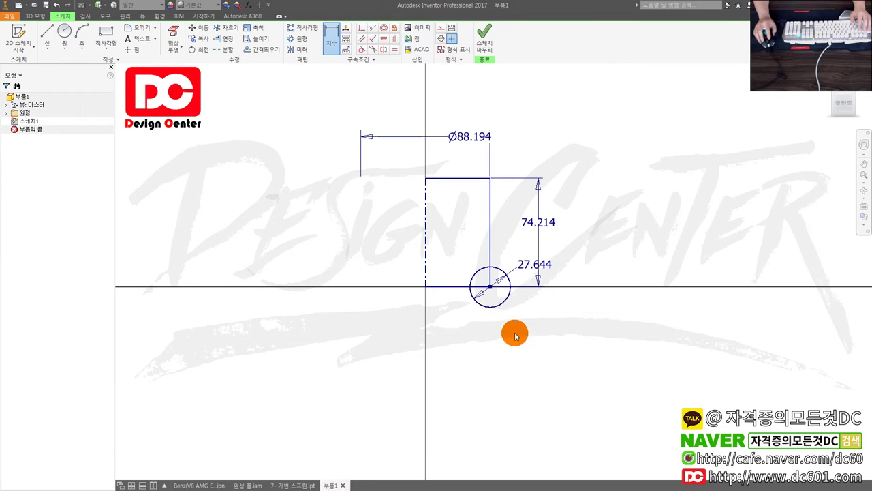
double_click(533, 269)
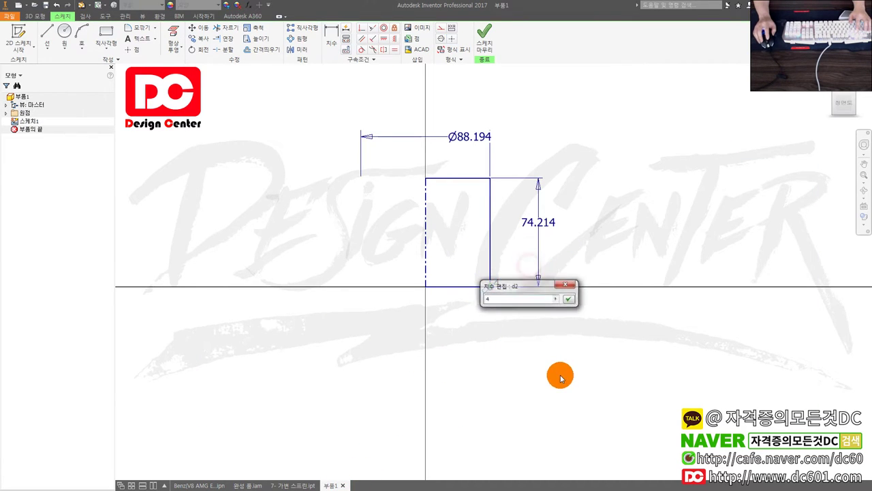
click(539, 225)
double_click(539, 225)
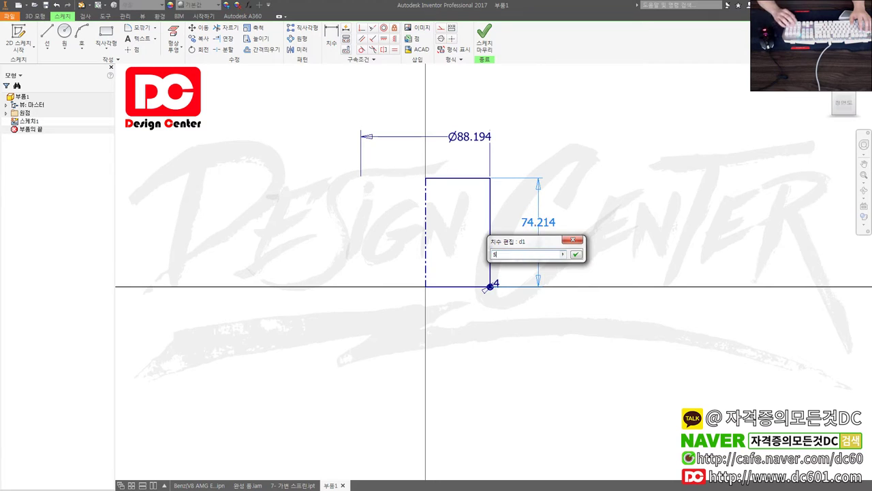
text(4)
key(Return)
click(299, 484)
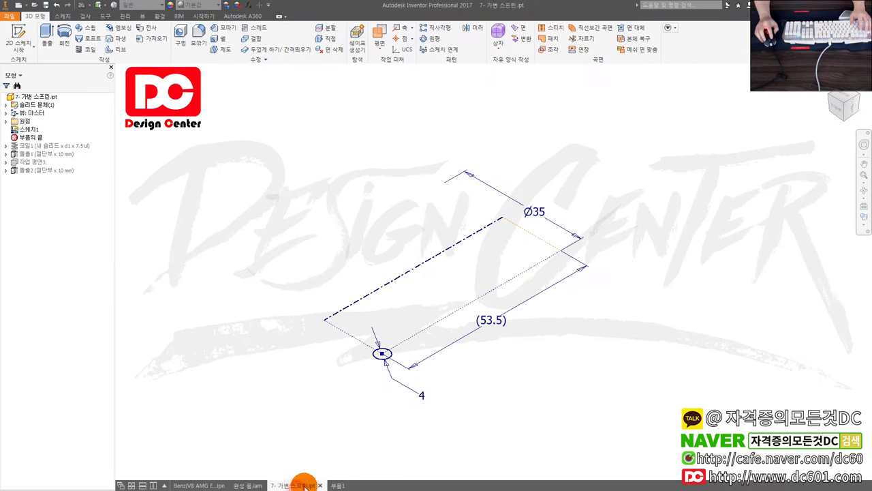
Edit the Ø88.194 diameter dimension to Ø35
click(338, 486)
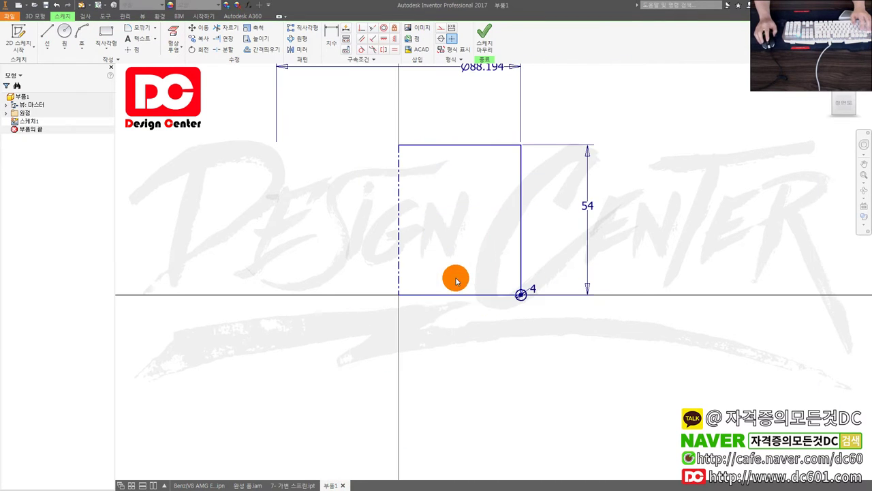
ctrl+click(487, 145)
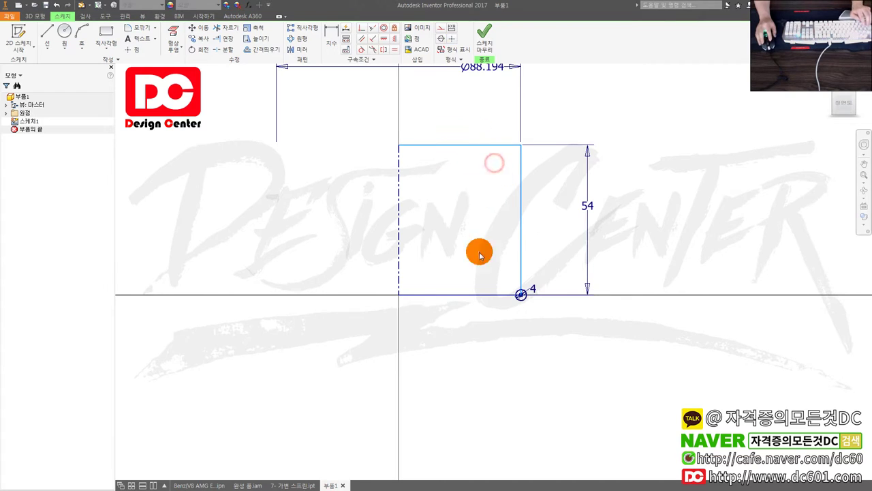
ctrl+click(475, 295)
middle_drag(470, 258, 452, 302)
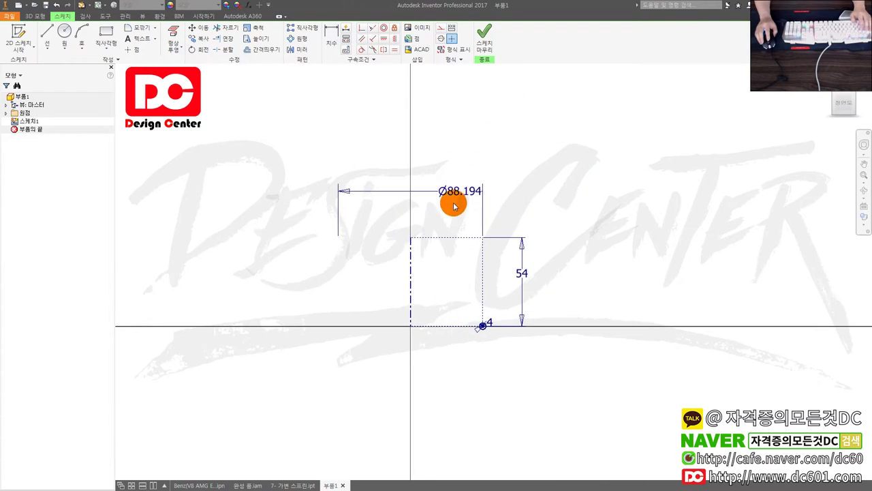
double_click(451, 196)
key(Return)
scroll(491, 259, down, 3)
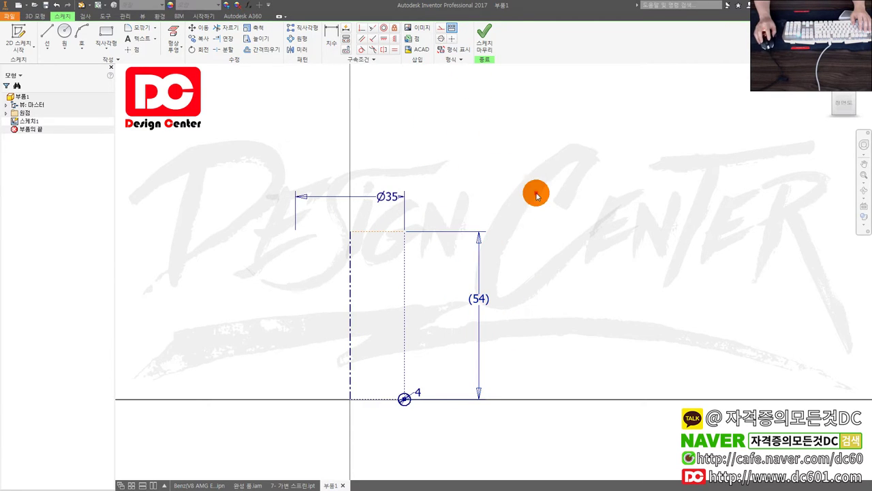
Compare with the reference spring part, then make 스케치1 adaptive
click(293, 486)
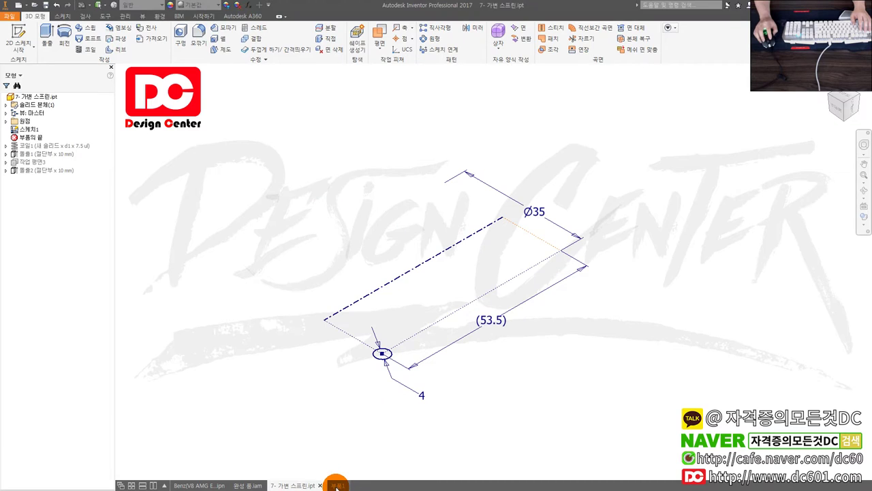
click(334, 485)
click(14, 125)
right_click(27, 120)
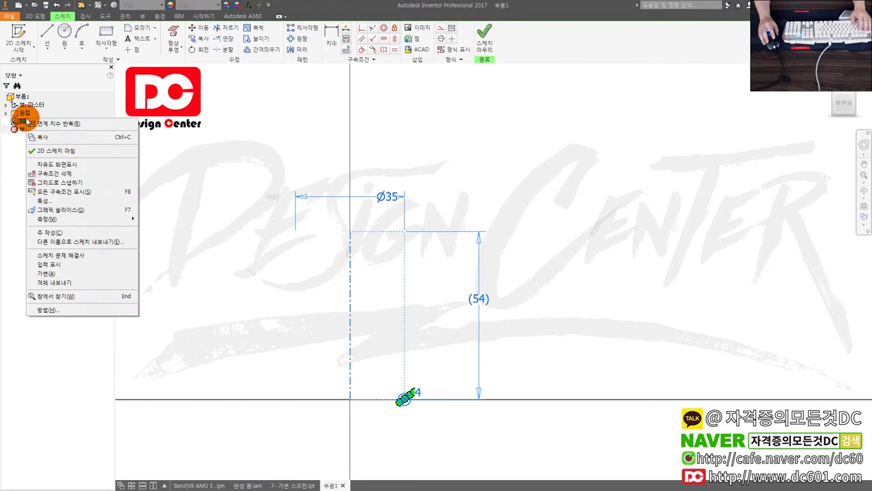
click(66, 274)
click(454, 62)
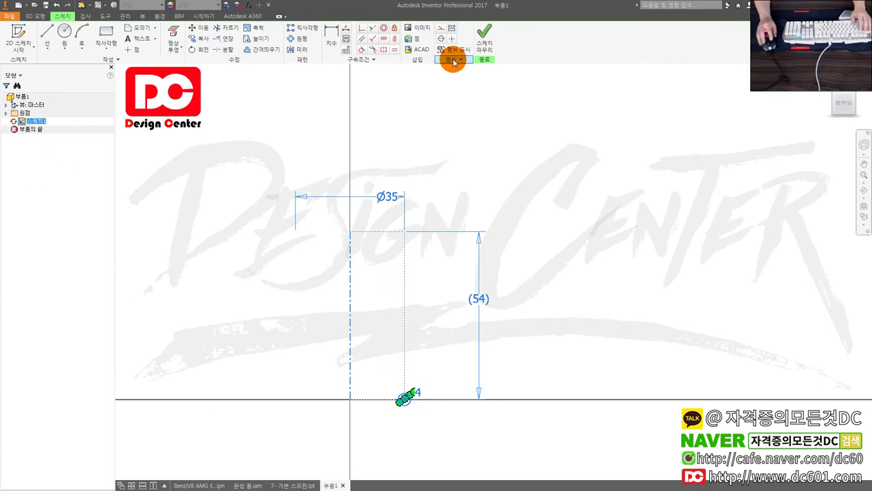
Finish the sketch and roll the reference part's end marker below its coil
click(487, 45)
click(298, 485)
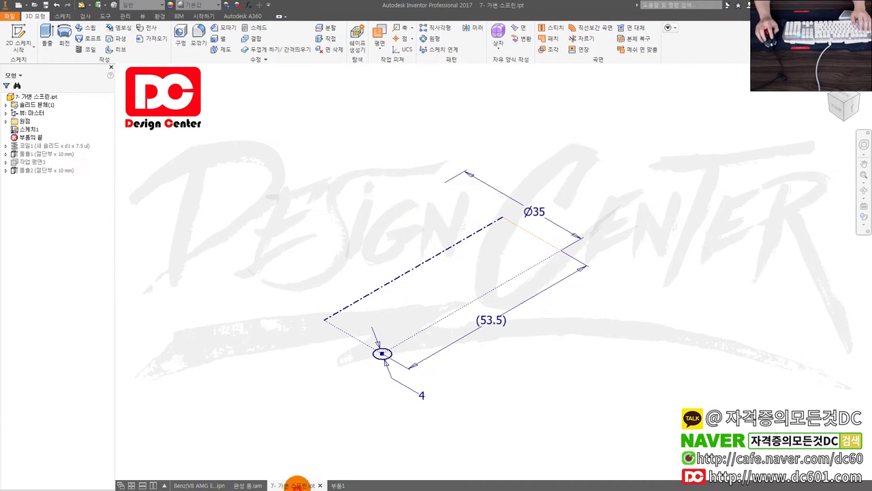
click(28, 129)
click(443, 315)
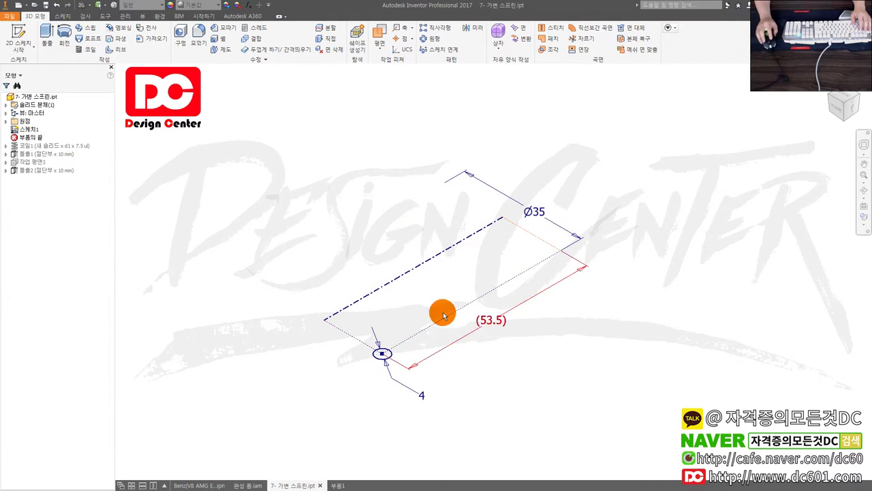
click(79, 147)
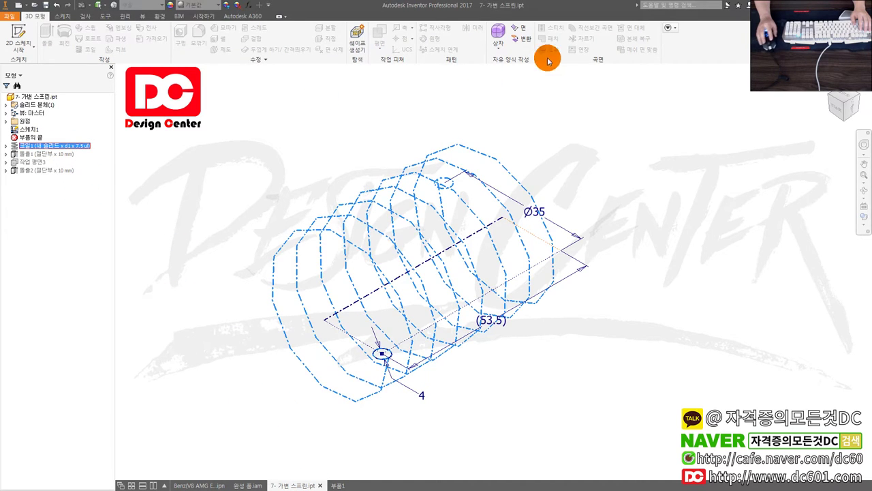
click(100, 128)
drag(31, 137, 31, 175)
click(35, 138)
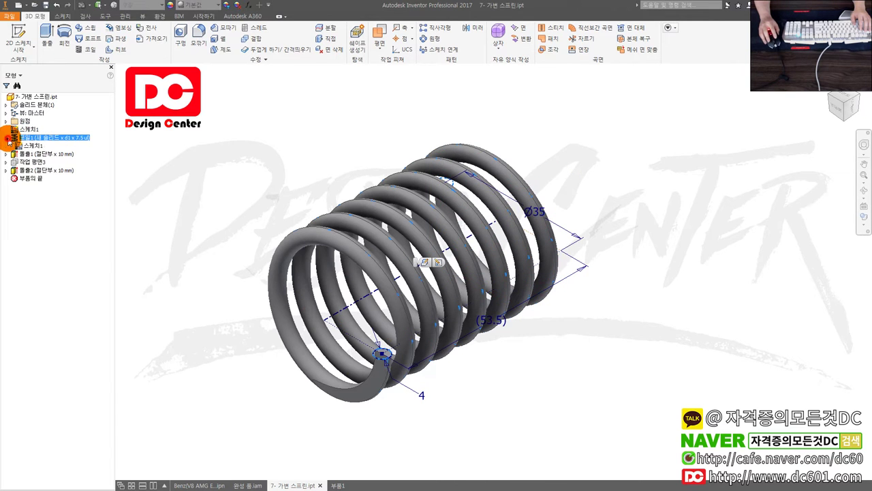
Inspect the reference coil's Coil Size settings, then go back to 부품1
double_click(51, 139)
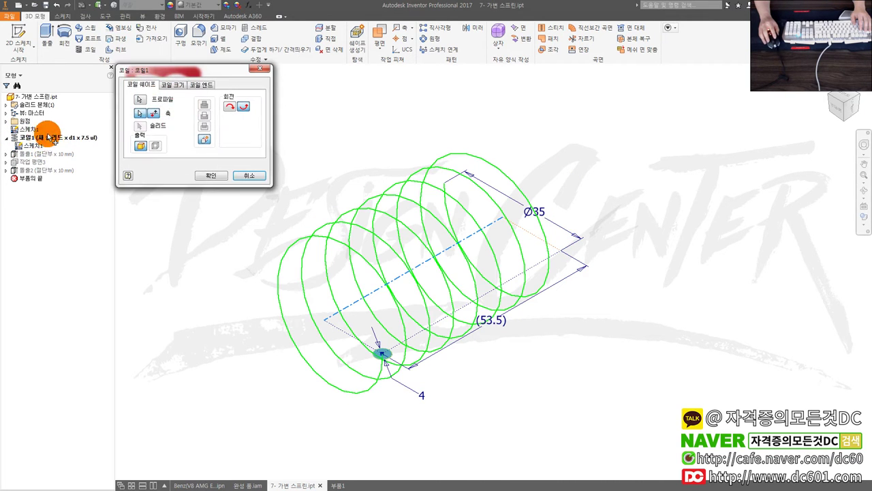
right_click(34, 145)
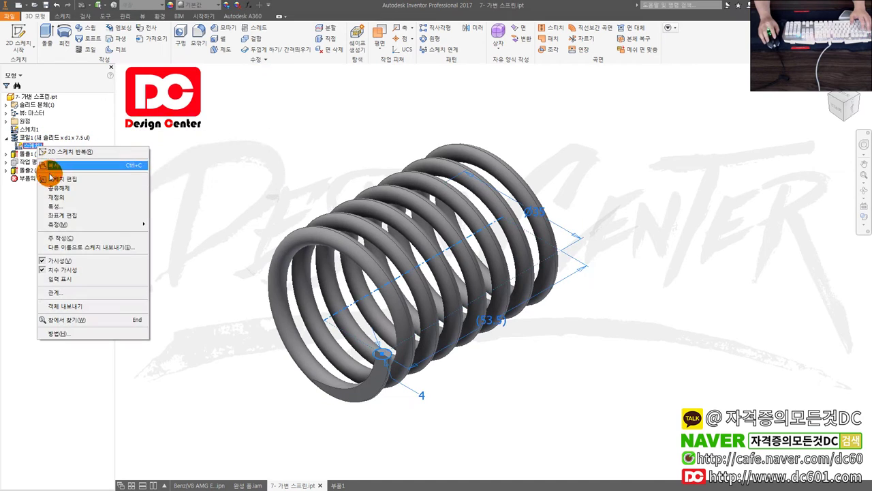
click(20, 139)
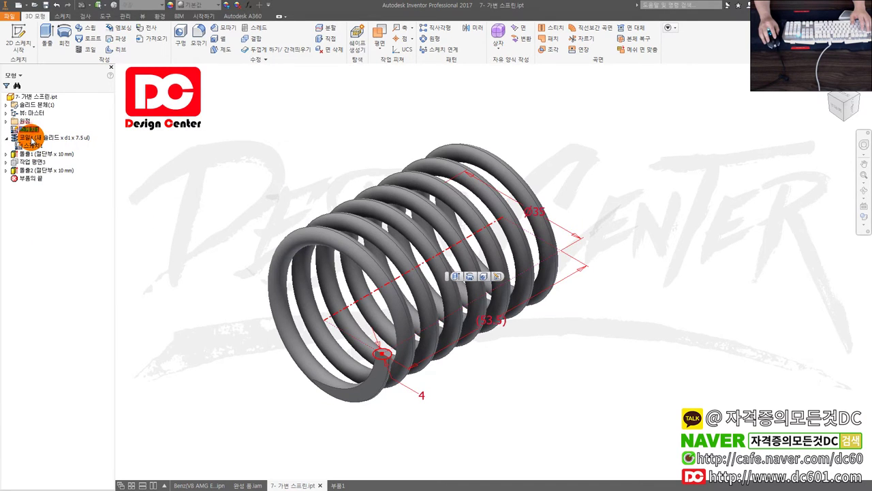
double_click(20, 138)
click(169, 86)
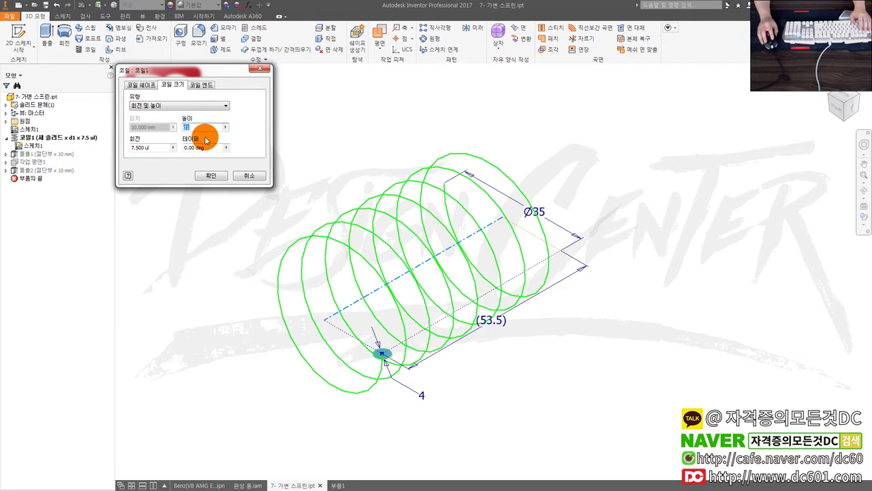
click(349, 485)
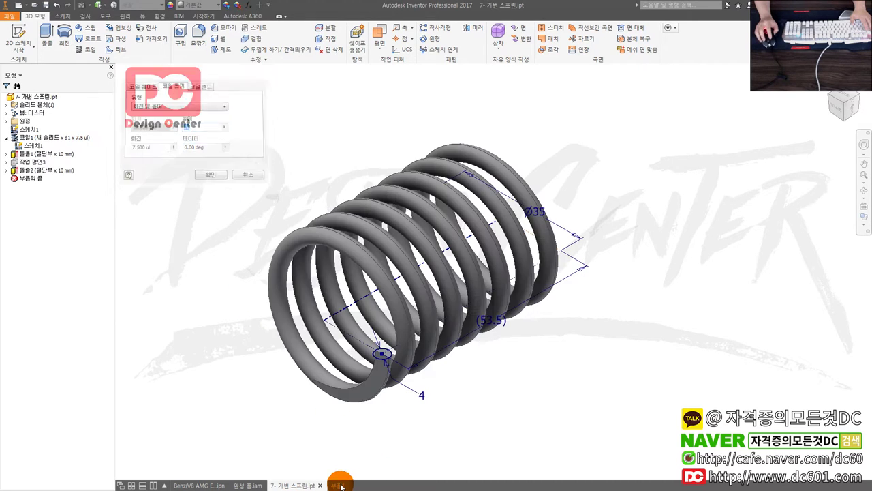
scroll(411, 359, up, 2)
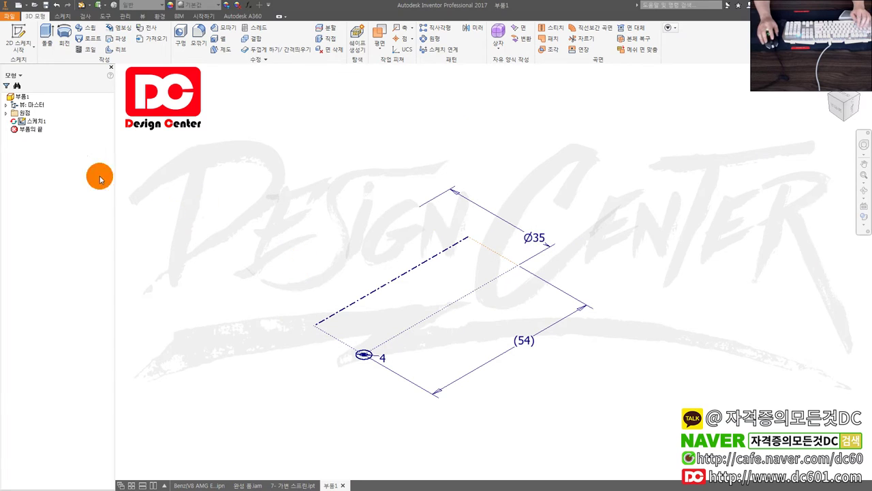
Start a coil on the centre line, type Revolution and Height, height linked to d1
key(Return)
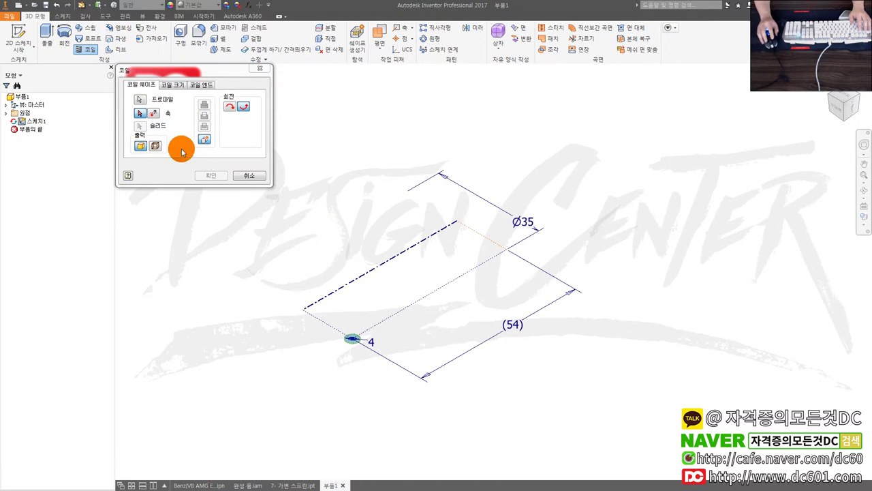
click(363, 279)
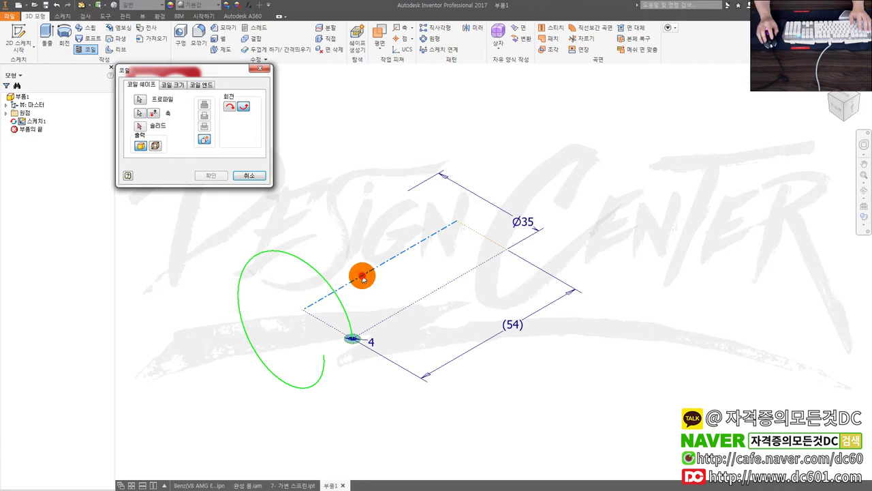
click(179, 87)
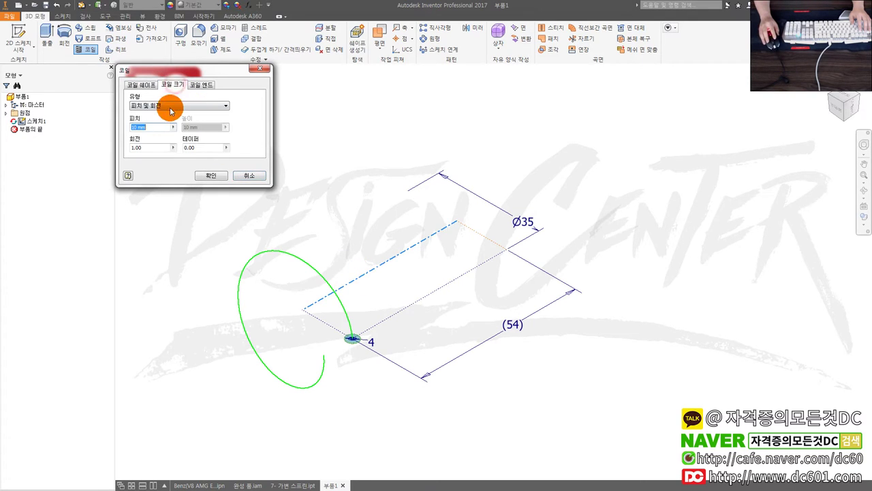
click(173, 108)
click(169, 122)
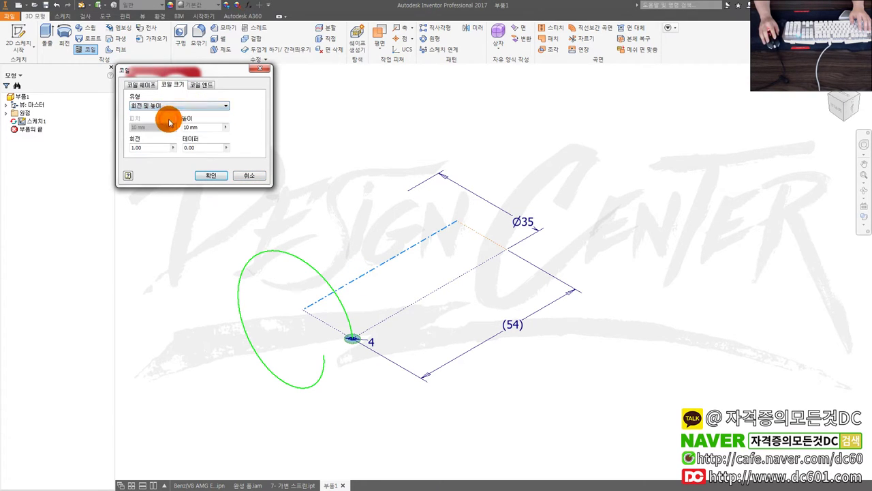
double_click(201, 127)
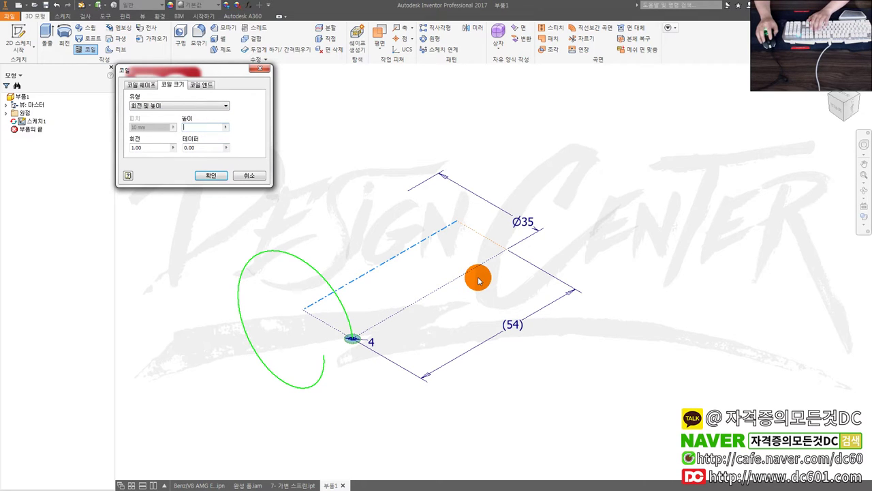
click(510, 317)
Set 7.5 revolutions, flip the direction and create 코일1
double_click(164, 148)
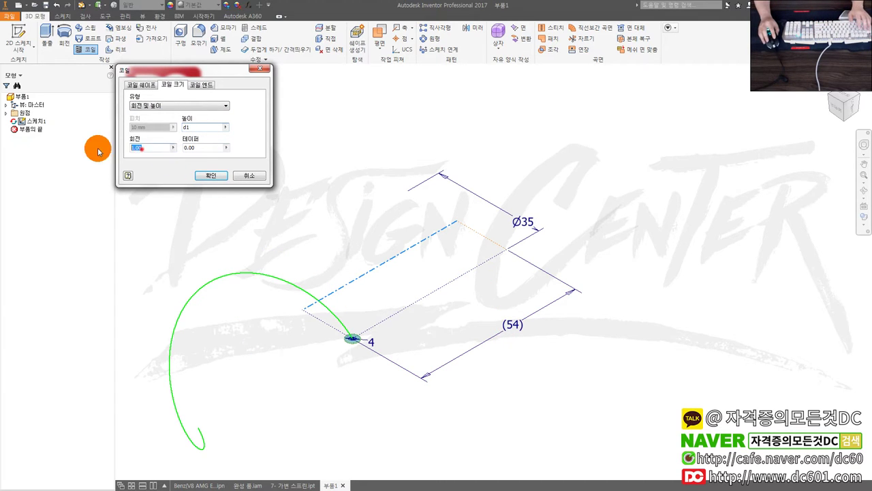
click(293, 485)
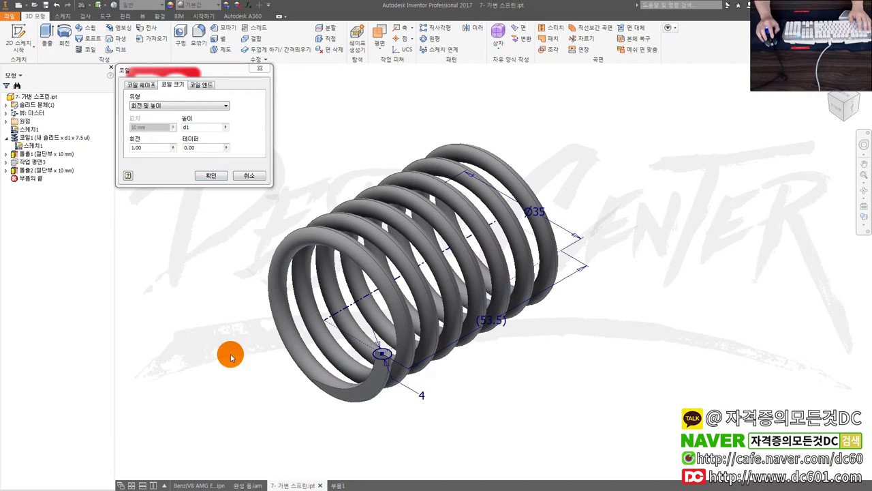
click(341, 485)
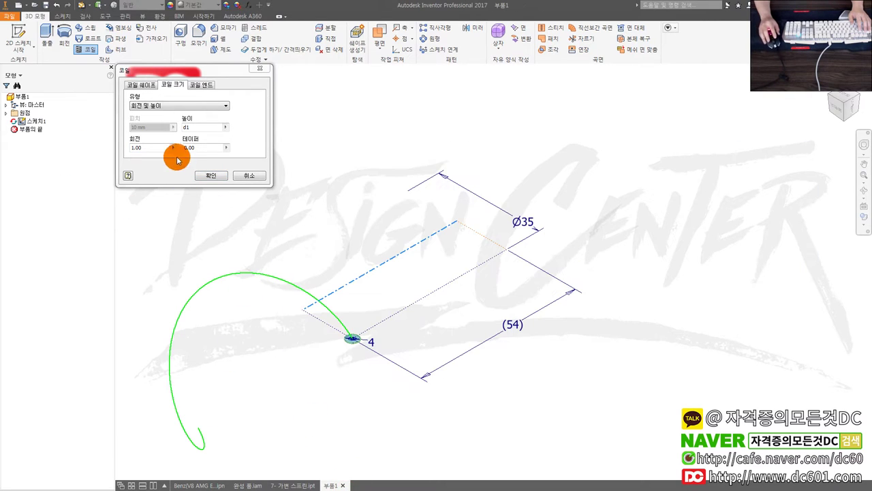
double_click(161, 147)
text(8)
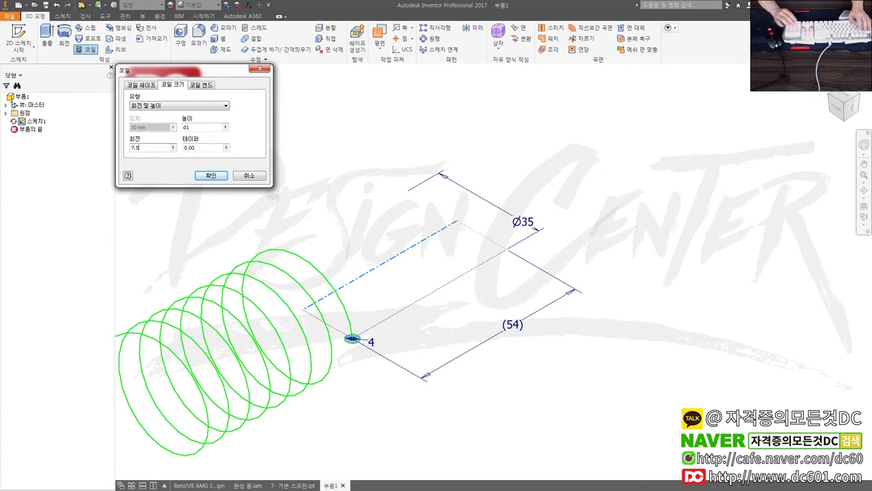
click(139, 86)
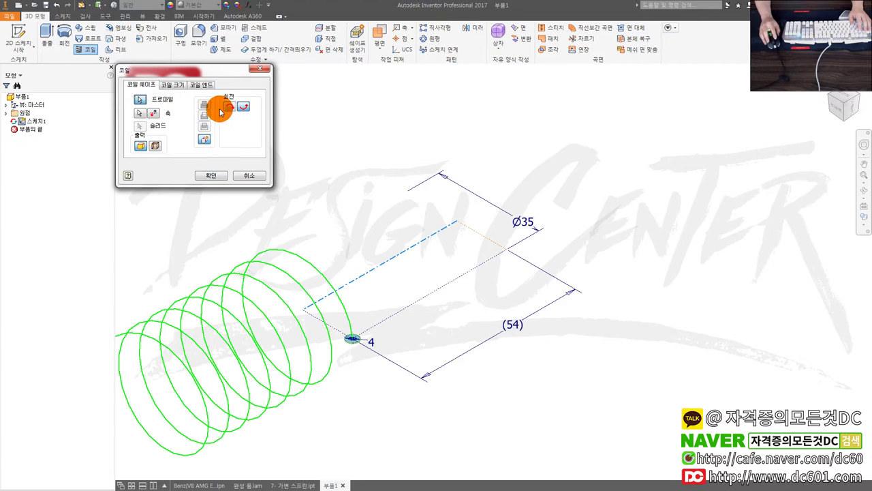
click(157, 116)
click(211, 177)
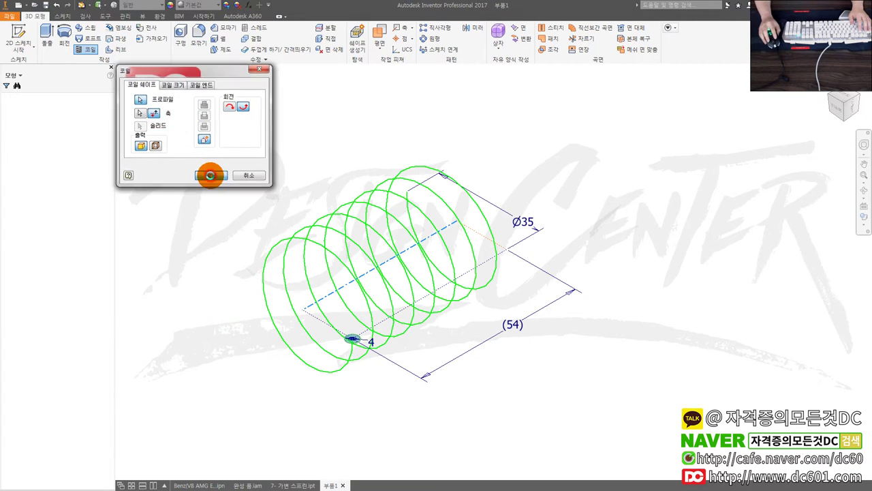
click(6, 129)
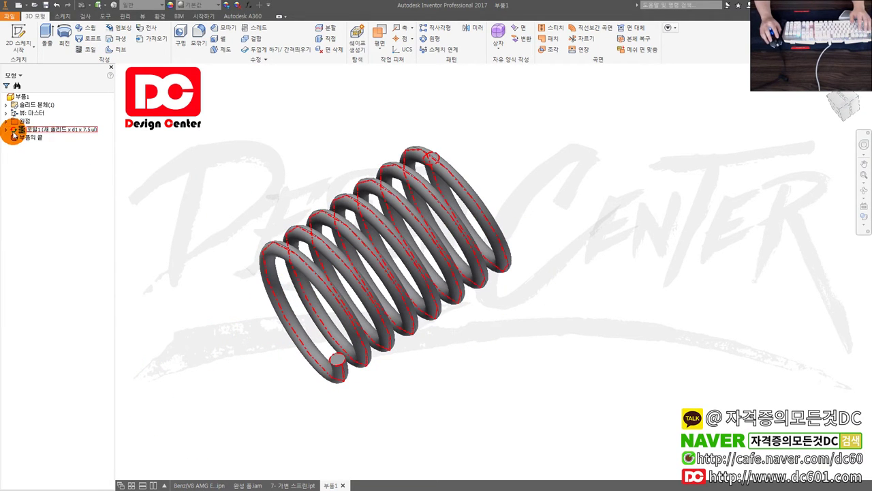
right_click(52, 139)
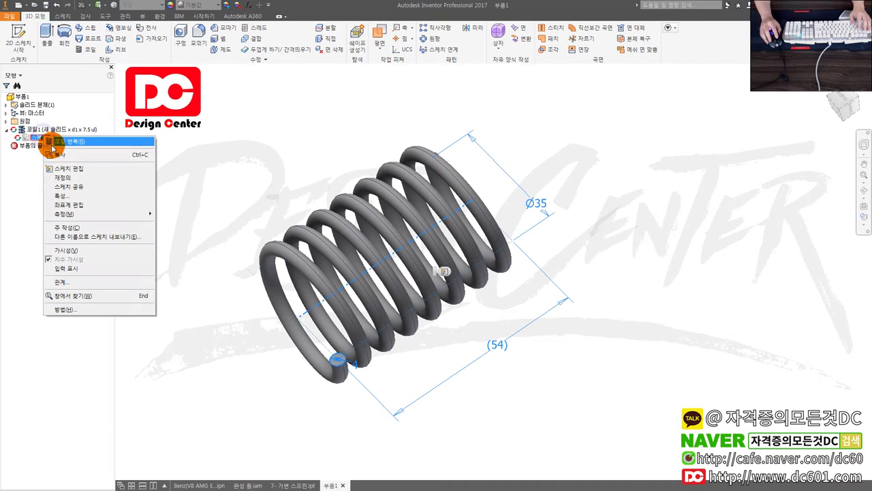
Delete the coil but keep its sketch, then recreate the coil around the centre line
click(86, 188)
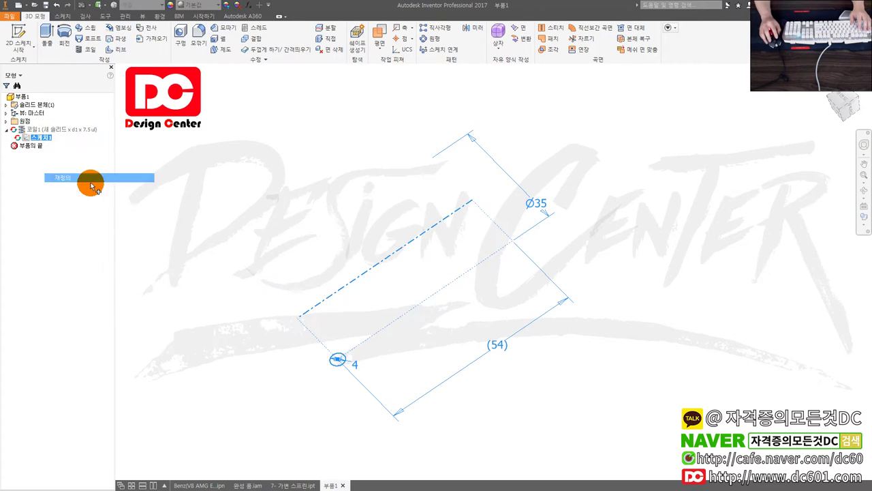
click(27, 122)
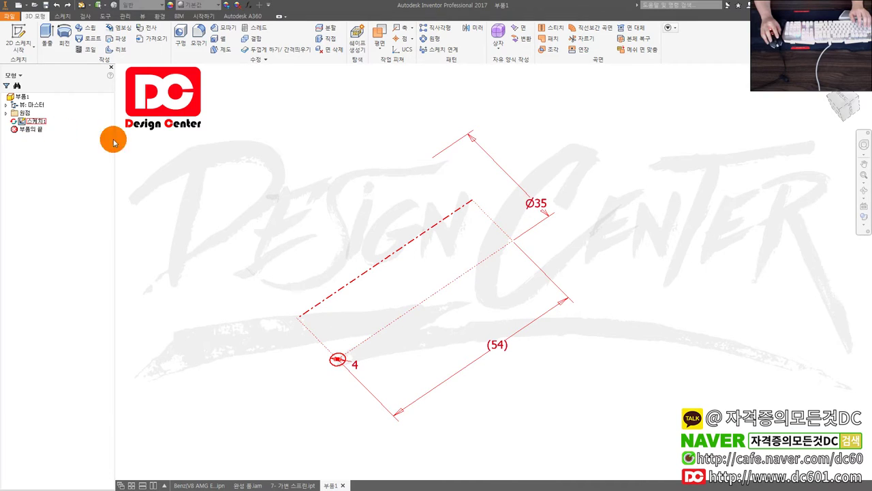
key(c)
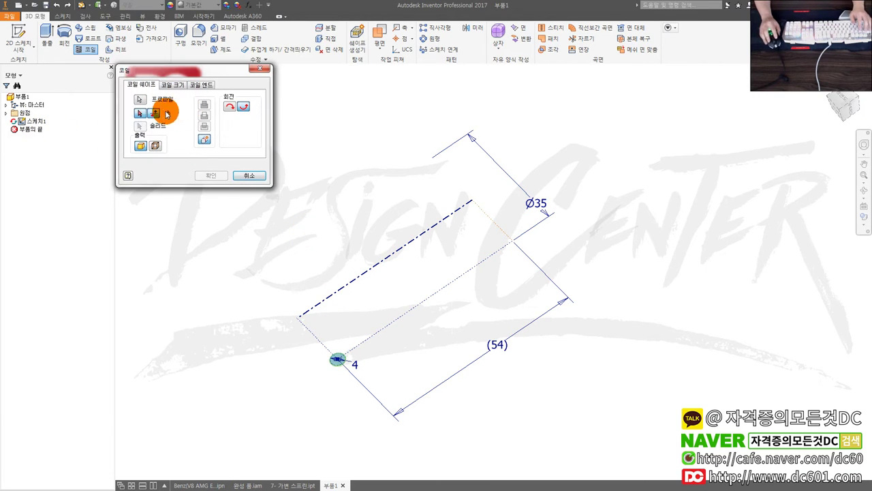
click(349, 287)
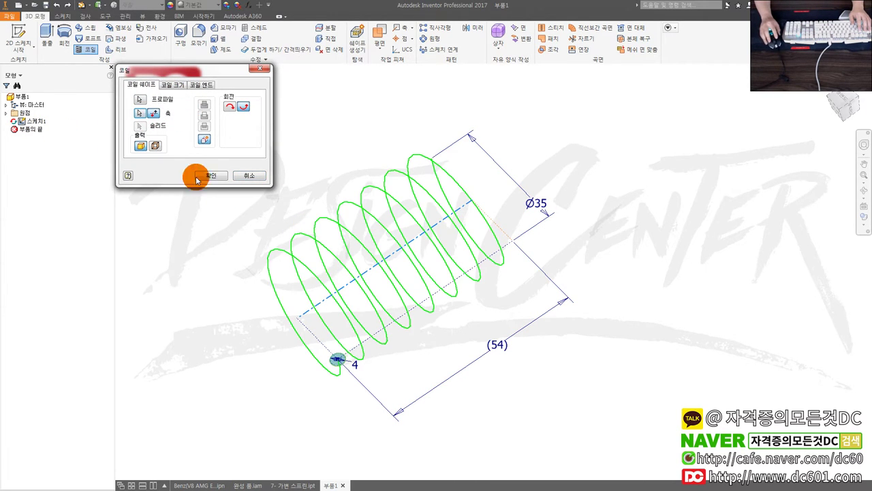
click(212, 178)
double_click(54, 129)
key(Escape)
drag(30, 145, 11, 136)
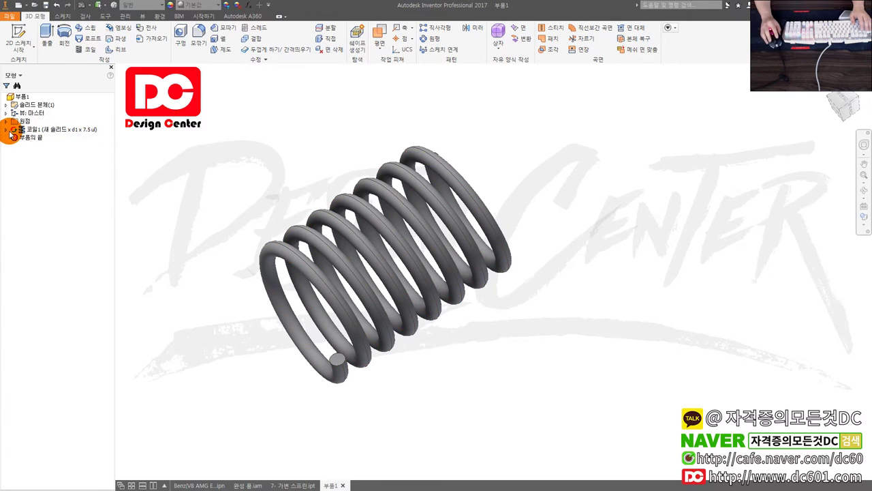
Share Sketch1 so it sits above Coil1 with its Ø35 and (54) dimensions visible
right_click(41, 138)
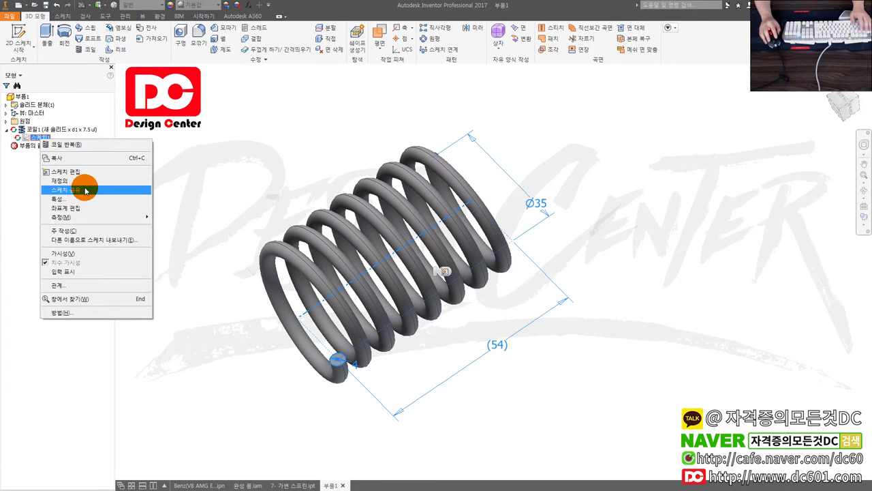
click(72, 252)
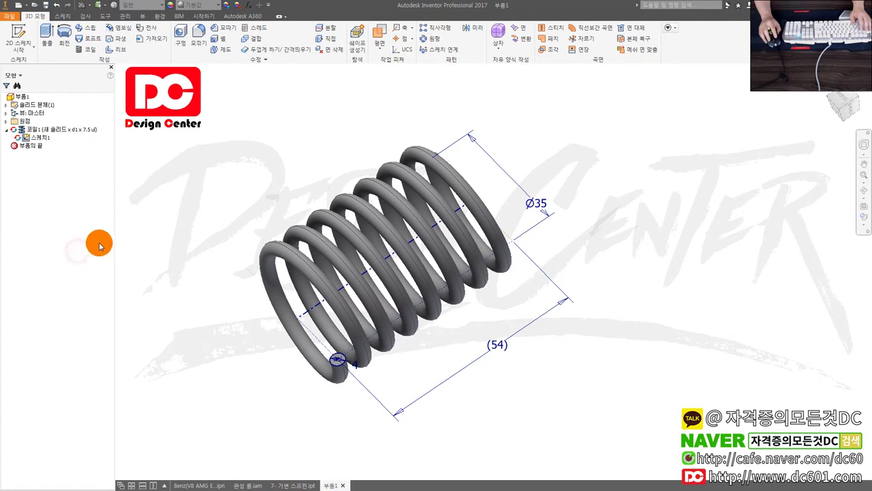
right_click(44, 139)
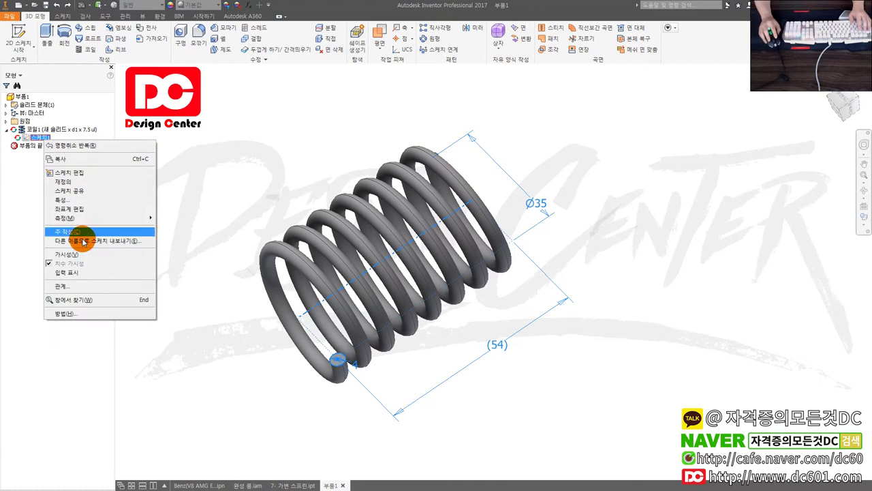
click(73, 190)
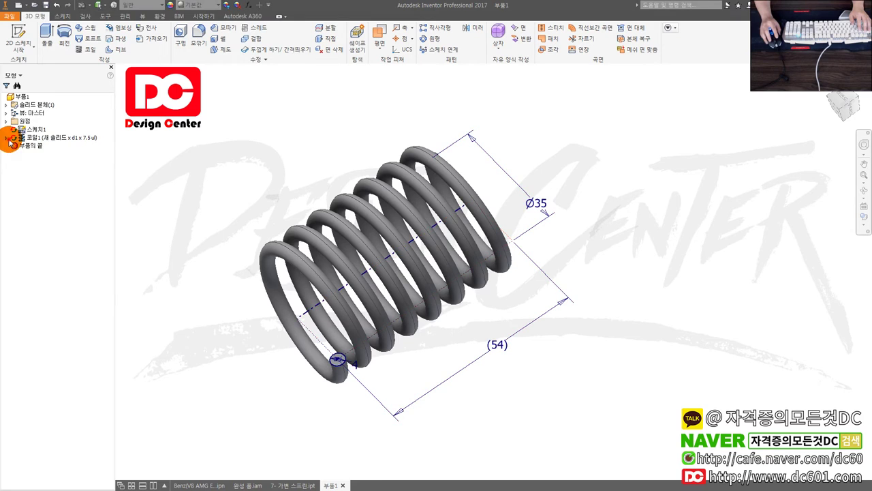
shift+middle_drag(261, 225, 351, 233)
shift+middle_drag(261, 218, 306, 444)
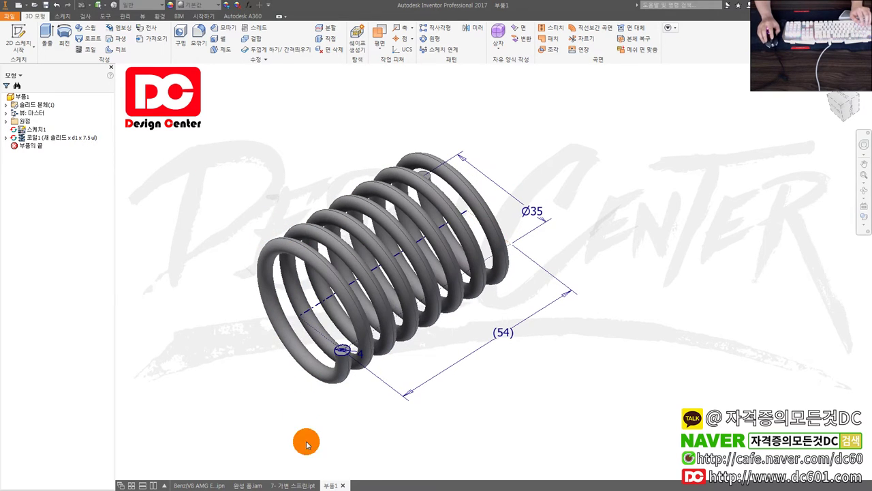
click(293, 485)
click(34, 162)
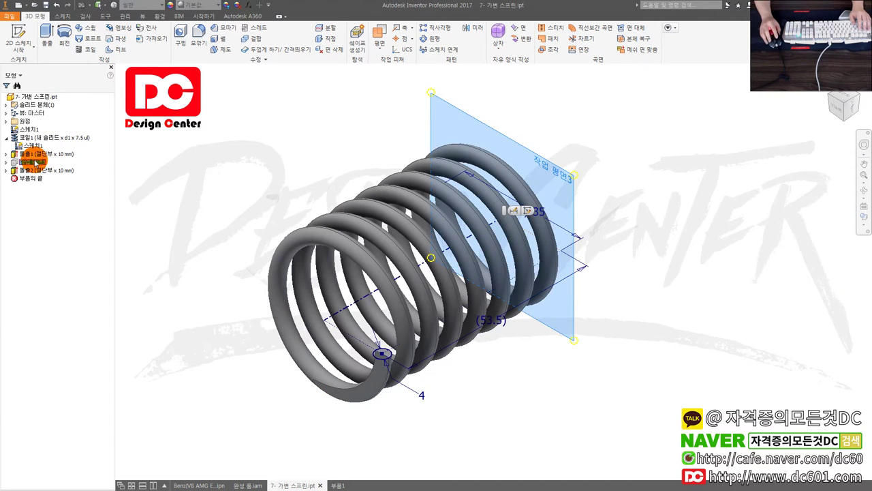
click(43, 154)
click(38, 162)
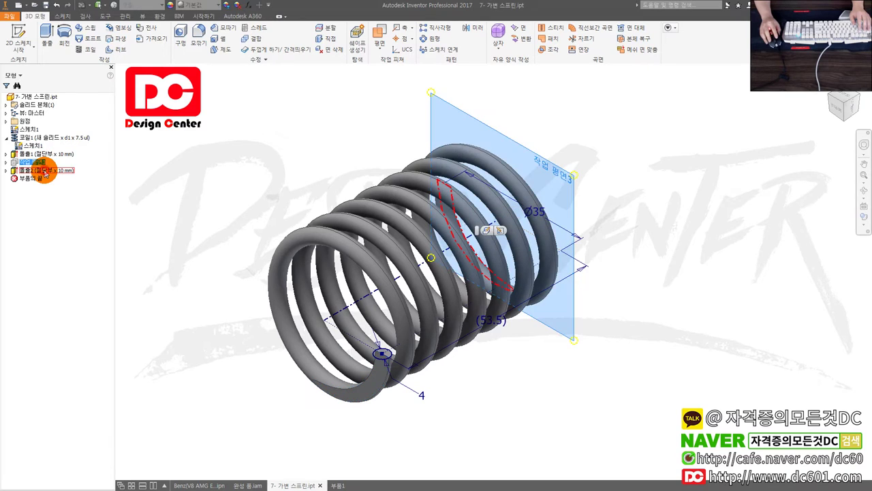
click(41, 155)
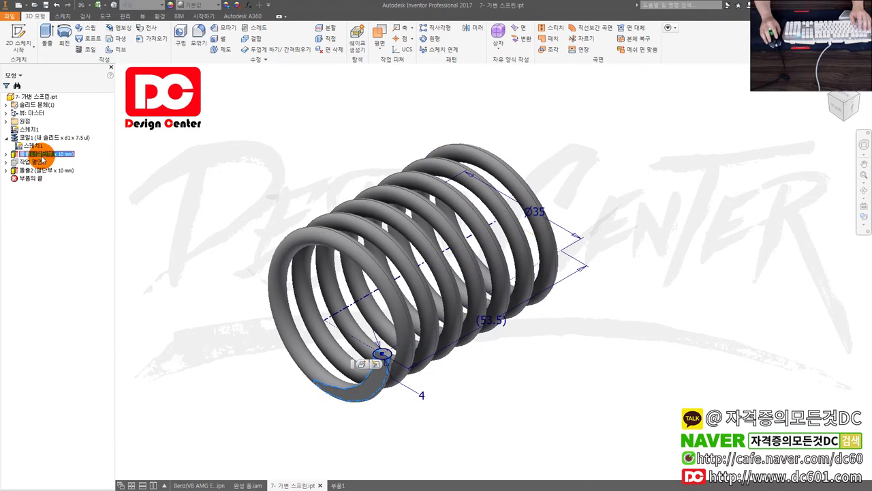
click(39, 163)
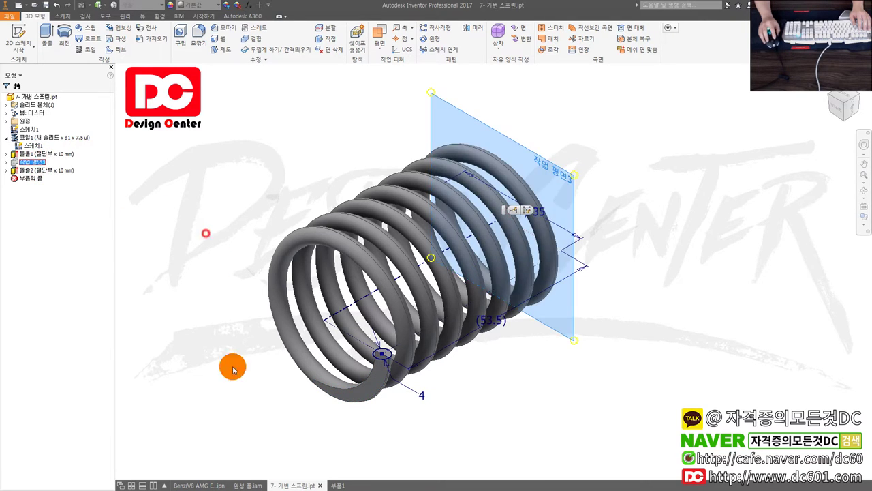
click(336, 485)
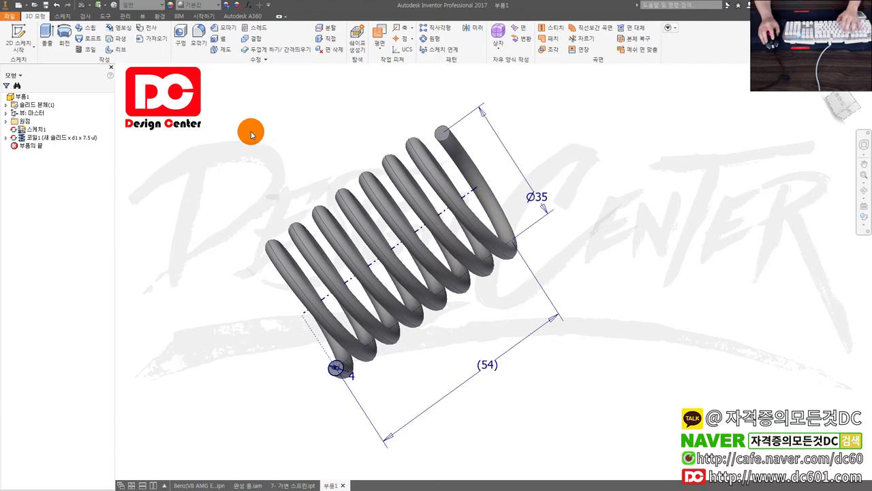
Create Sketch2 on the XZ plane with the spring's cut edges projected
key(F6)
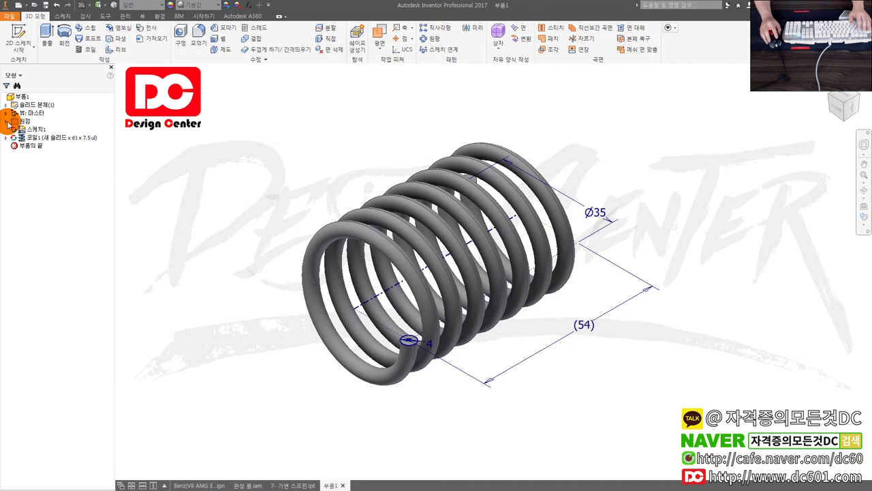
click(7, 121)
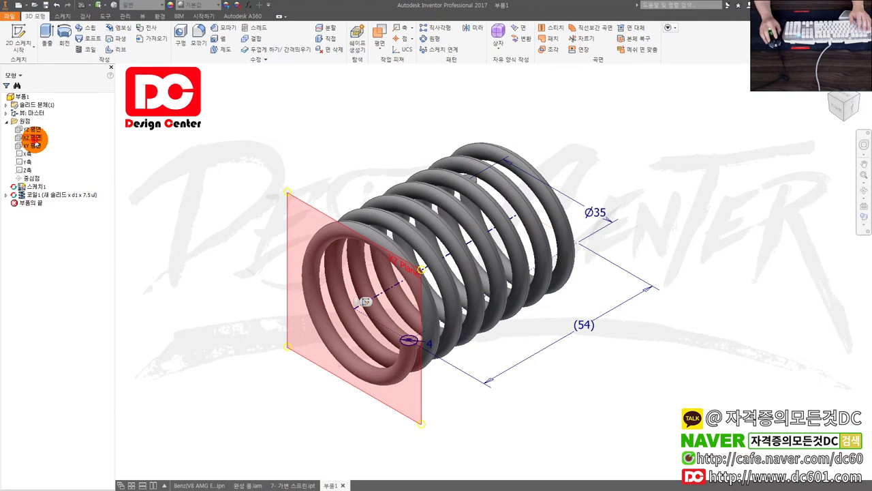
click(33, 138)
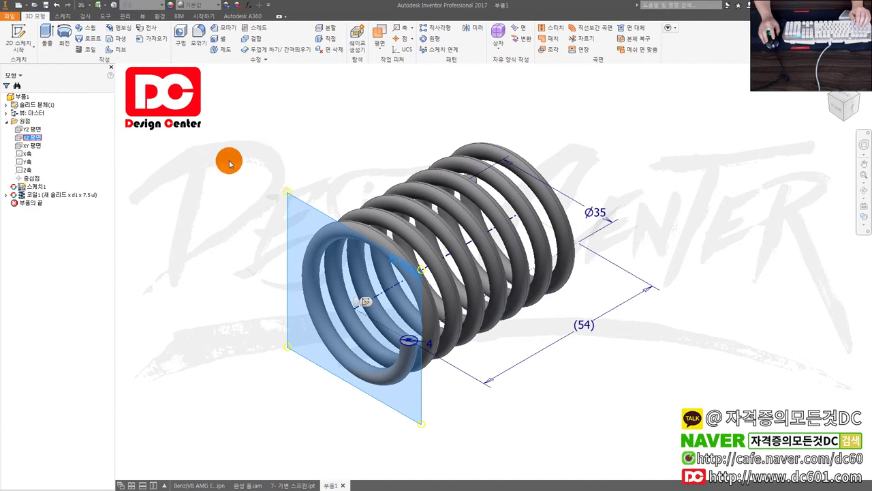
key(s)
key(Escape)
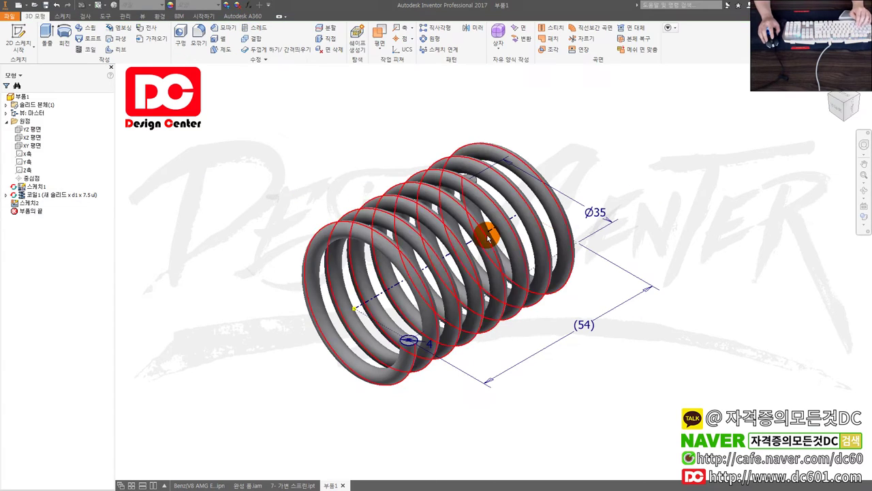
double_click(29, 203)
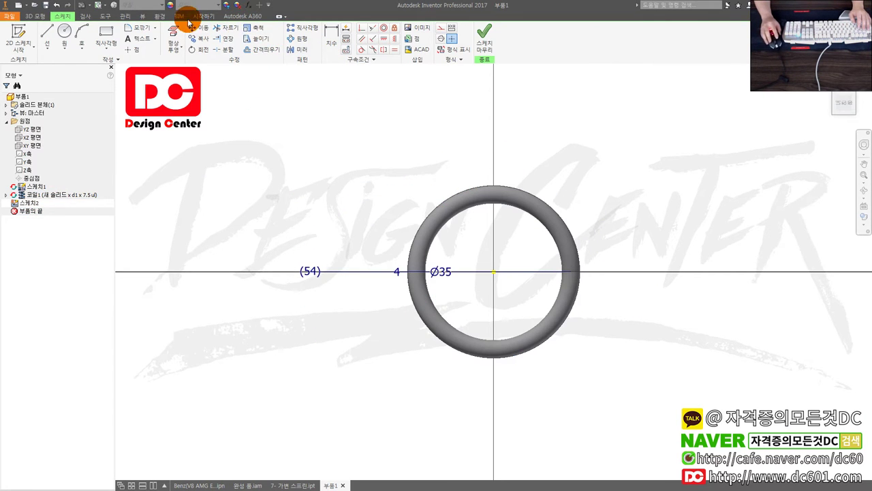
click(173, 45)
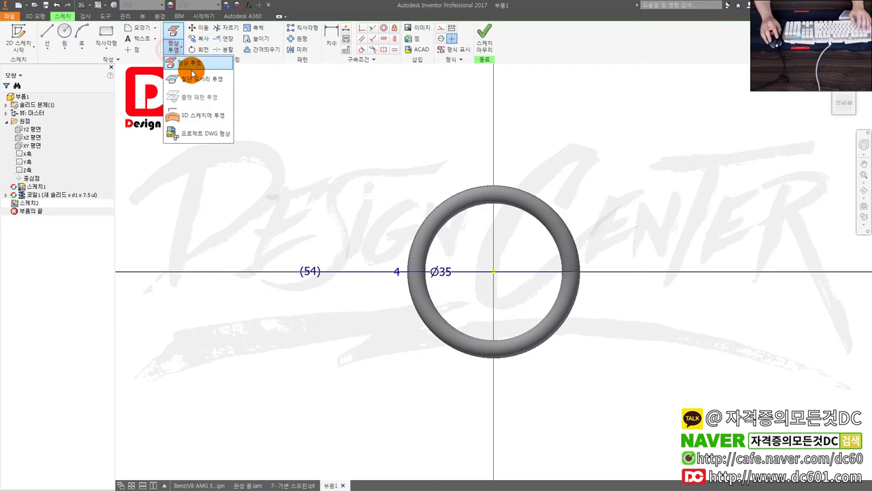
click(185, 77)
Extrude a flipped, through-all cut from that profile to trim the spring's end
mouse_move(440, 245)
shift+middle_down()
mouse_move(510, 184)
mouse_move(510, 199)
shift+middle_up()
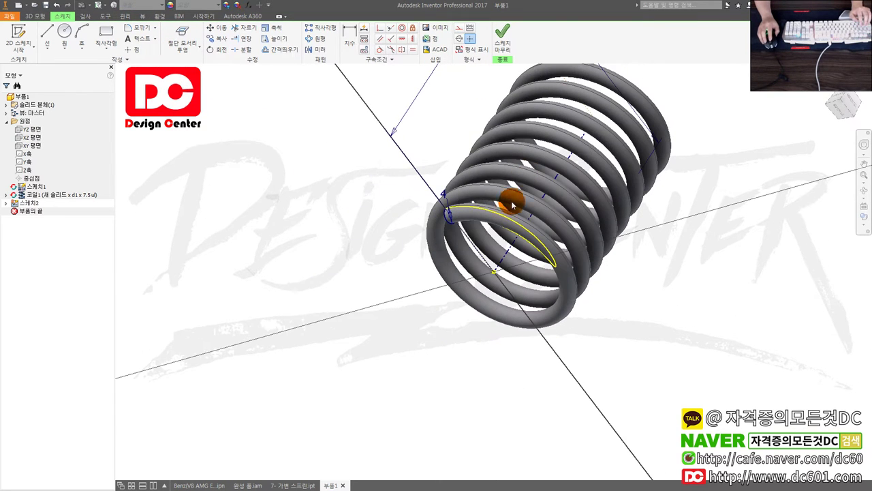
key(e)
click(195, 116)
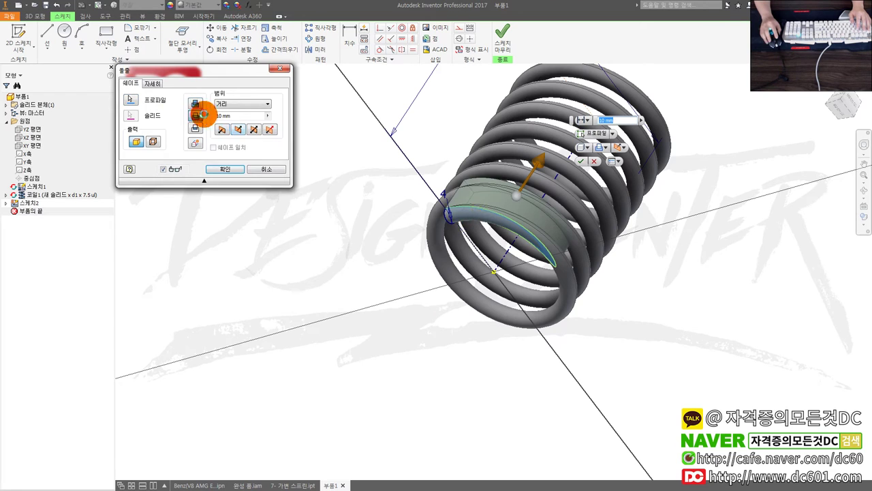
click(242, 103)
click(230, 129)
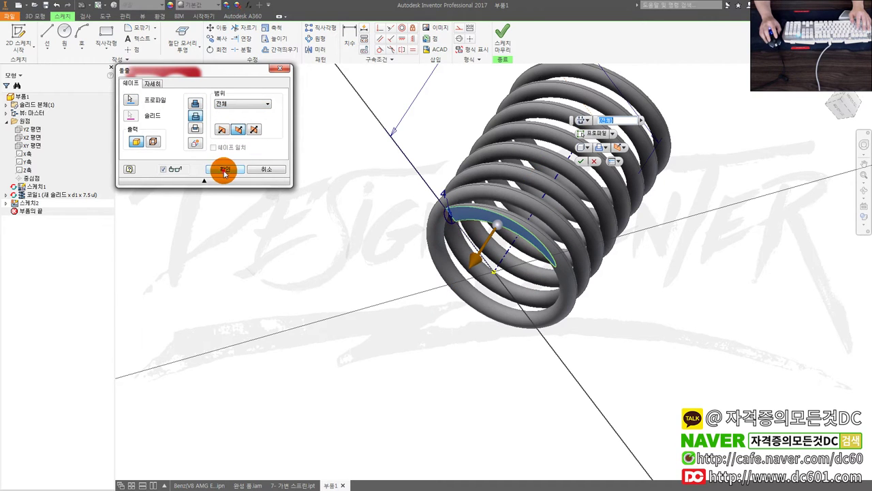
click(224, 171)
mouse_move(368, 191)
shift+middle_down()
mouse_move(347, 214)
mouse_move(384, 231)
mouse_move(395, 189)
shift+middle_up()
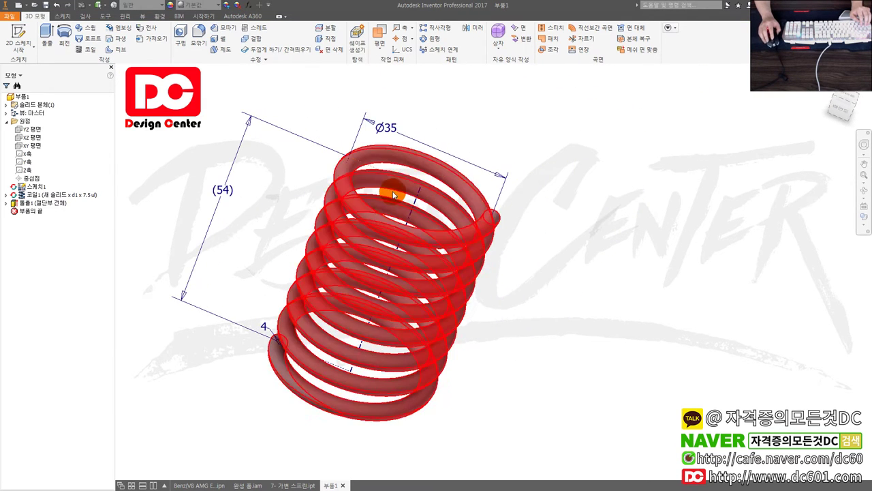
click(380, 42)
Create 작업 평면1 angled from the XY plane about the spring's top edge, and sketch on it
click(381, 30)
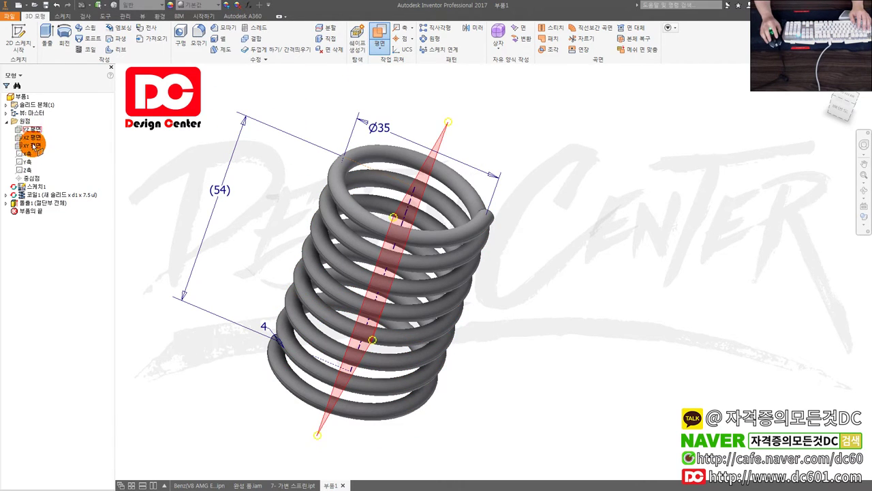
click(35, 146)
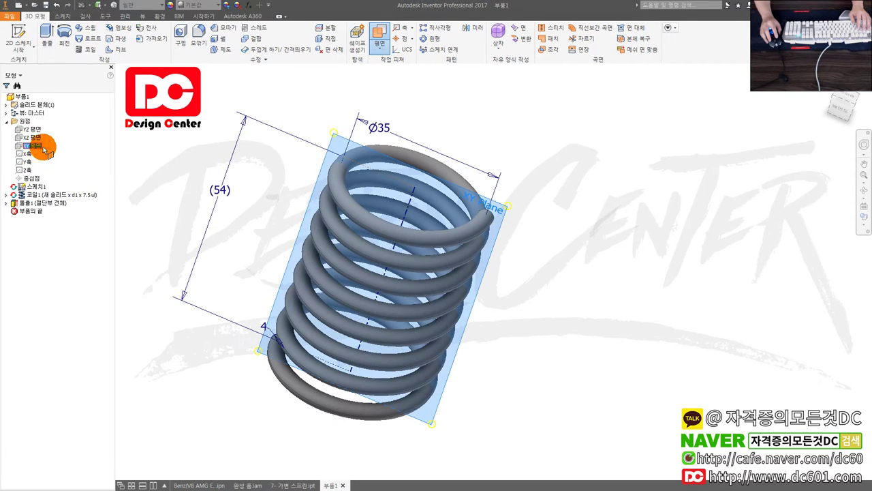
click(376, 174)
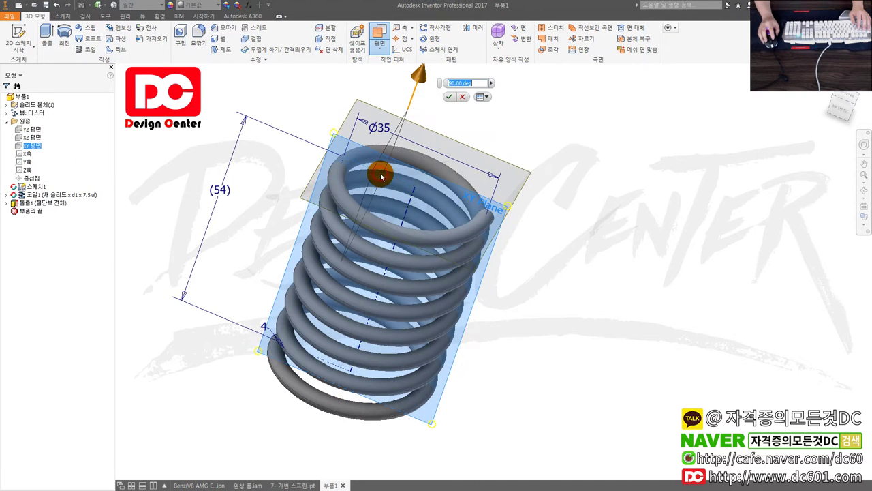
mouse_move(553, 177)
shift+middle_down()
mouse_move(498, 175)
mouse_move(455, 117)
shift+middle_up()
key(Return)
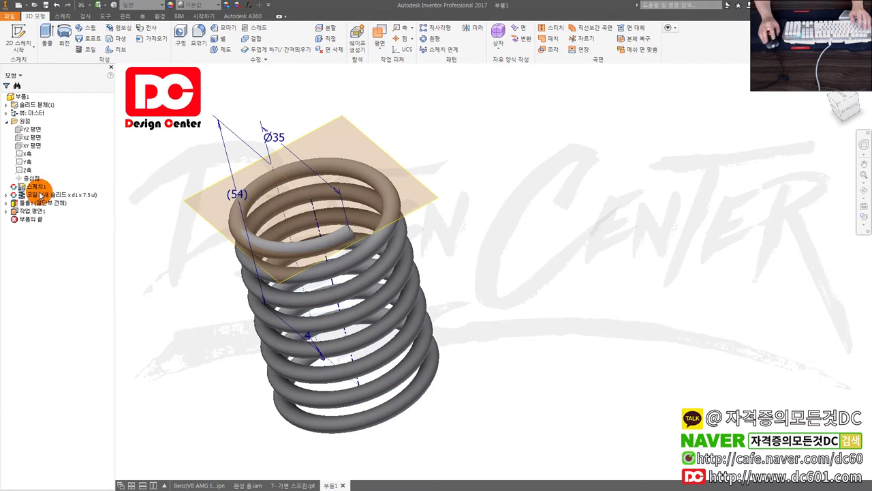
click(29, 211)
key(s)
click(182, 204)
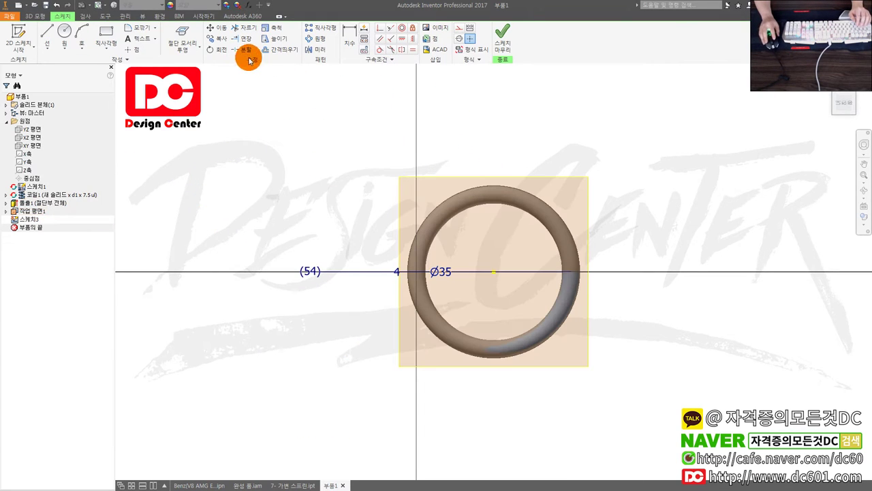
Project the coil's cut edges into 스케치3 and finish the sketch
click(144, 17)
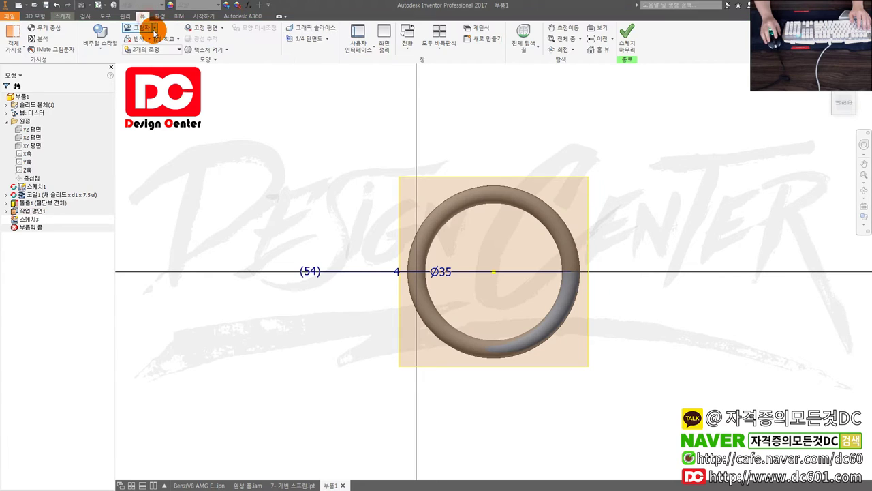
click(85, 16)
click(106, 16)
click(85, 16)
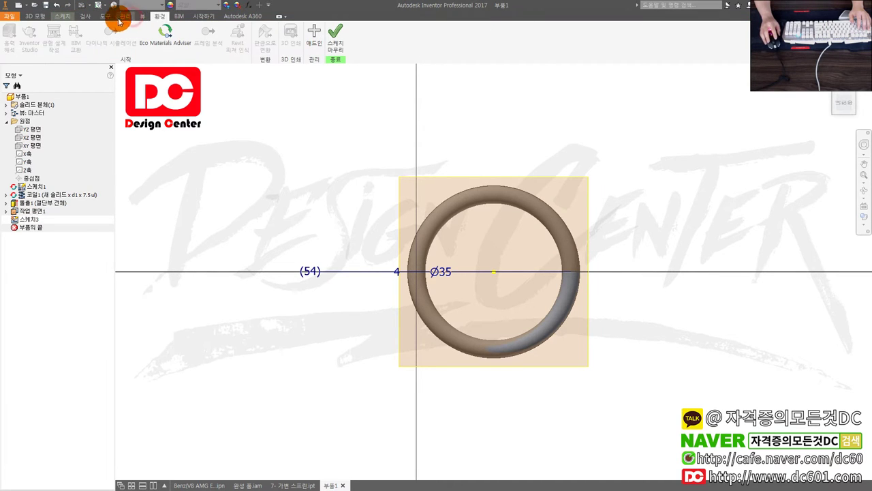
click(62, 16)
click(178, 41)
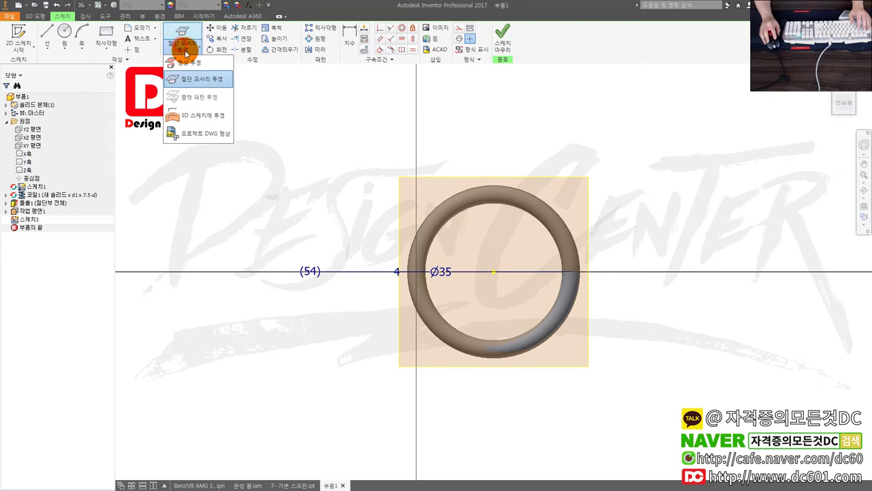
click(174, 77)
key(F6)
Extrude the crescent profile as a through-all cut to flatten the top coil end
key(e)
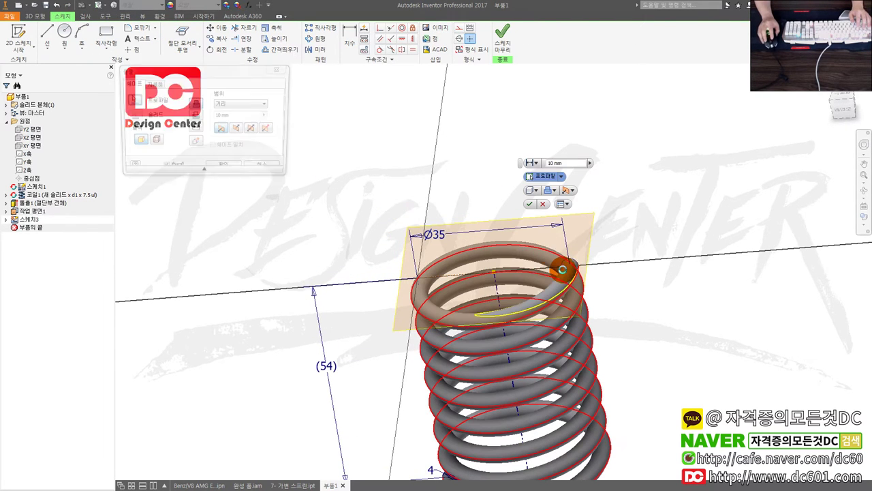
click(560, 267)
click(196, 116)
click(232, 104)
click(233, 136)
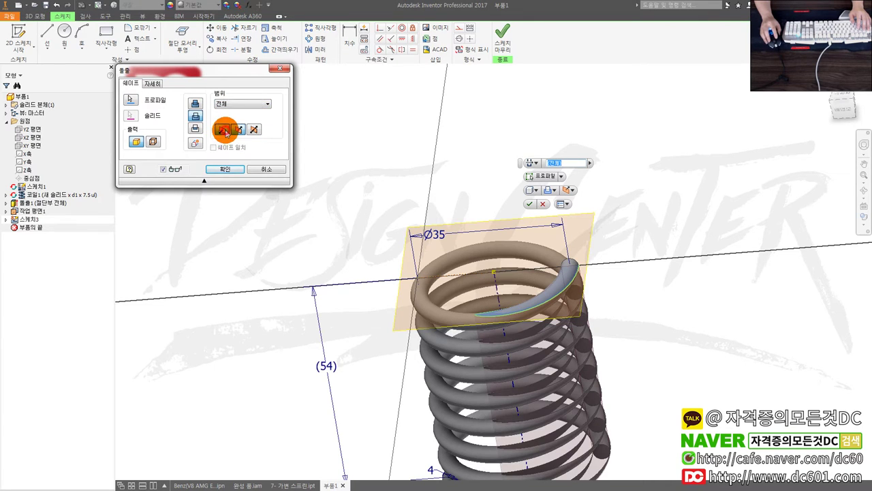
click(228, 168)
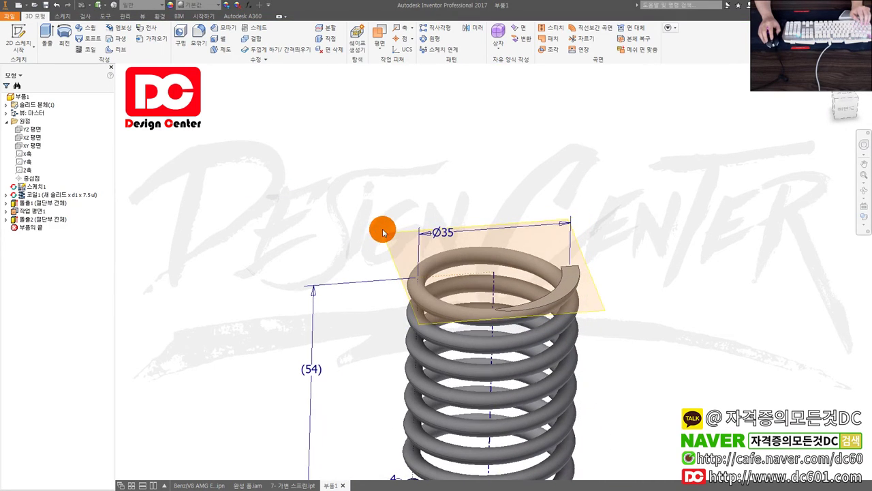
Hide 작업 평면1 and open Save As for the part
right_click(33, 210)
click(71, 427)
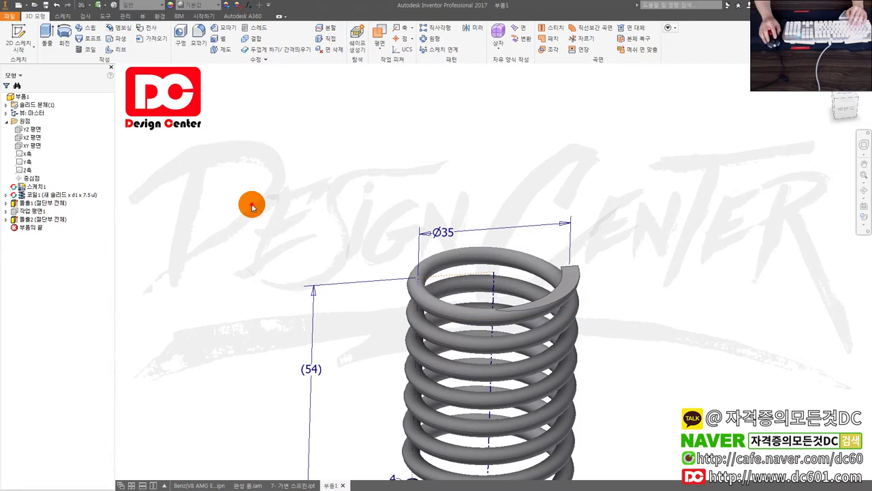
scroll(272, 231, down, 2)
shift+middle_drag(288, 259, 311, 244)
scroll(323, 255, up, 2)
scroll(337, 271, down, 2)
shift+middle_drag(337, 271, 336, 273)
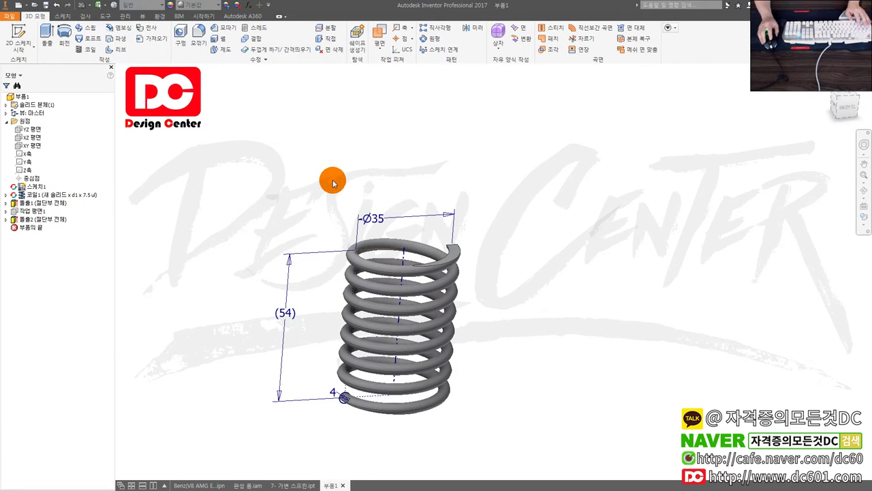
key(ctrl+s)
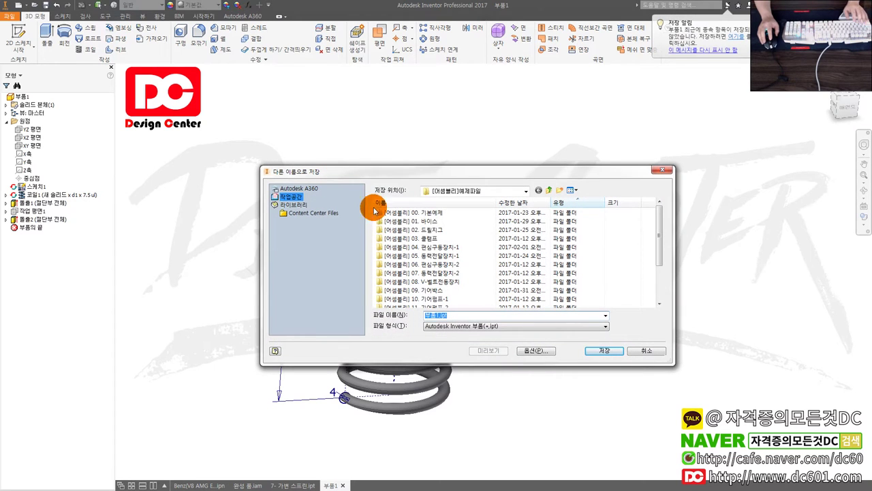
Browse in Save As to the DC > 다운로드 > 1 > 1 folder
click(492, 195)
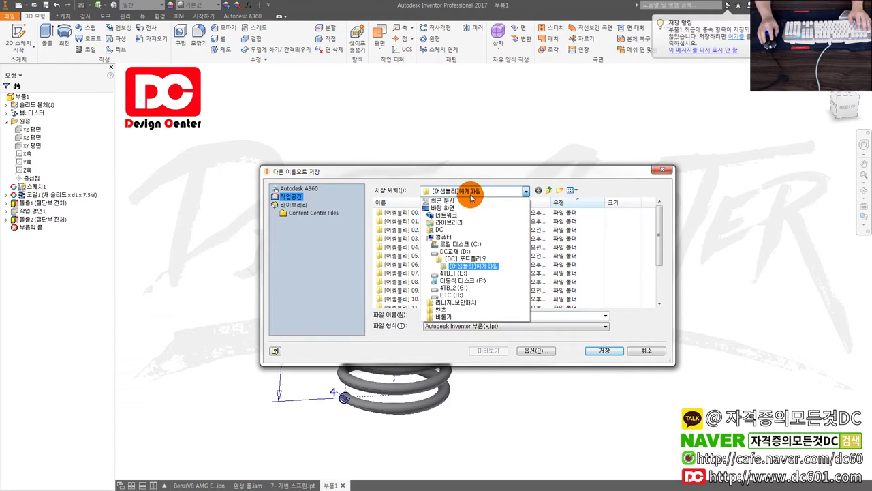
click(445, 208)
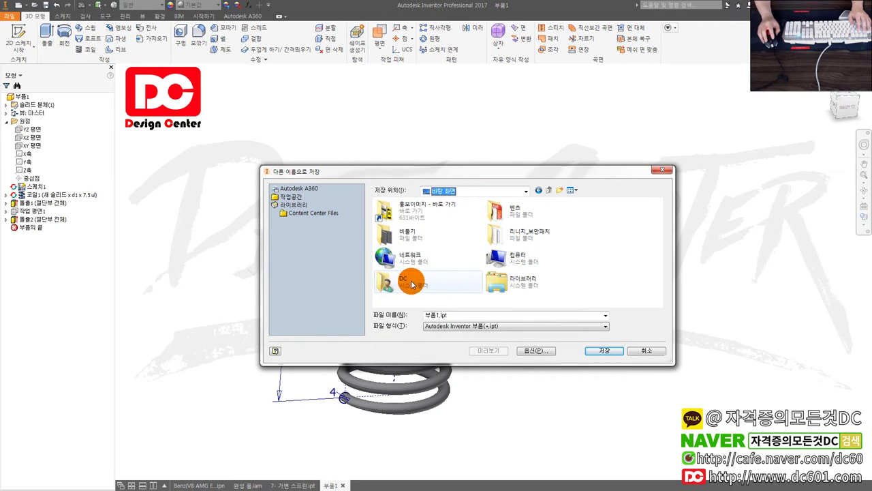
click(456, 191)
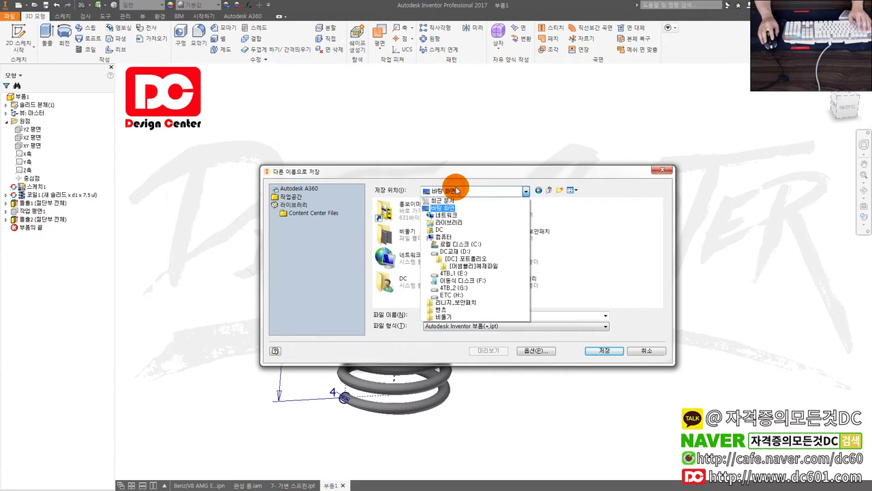
click(386, 283)
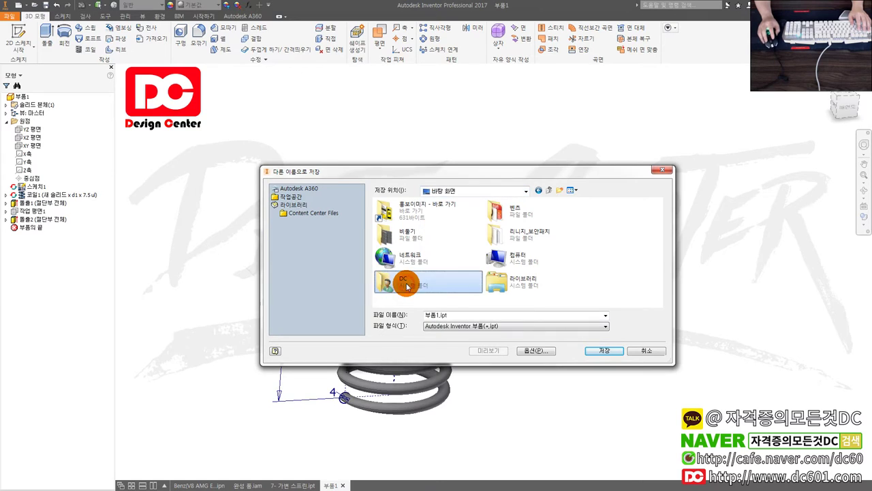
double_click(412, 279)
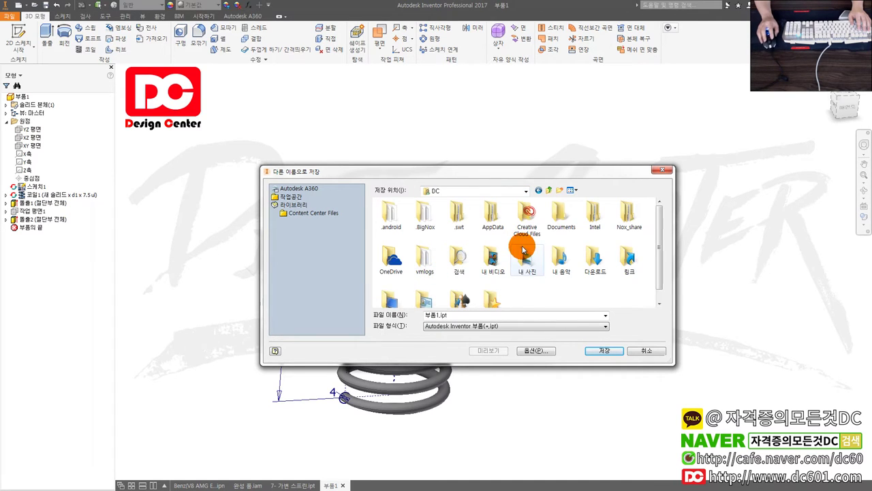
double_click(591, 258)
double_click(399, 212)
double_click(414, 215)
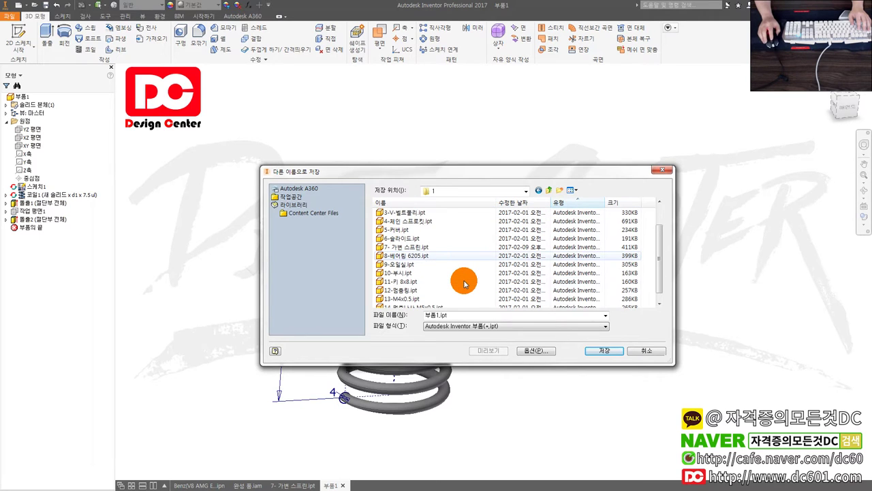
Save the part as 가변스프링.ipt, then close it and 7- 가변 스프린.ipt
double_click(453, 314)
text(1)
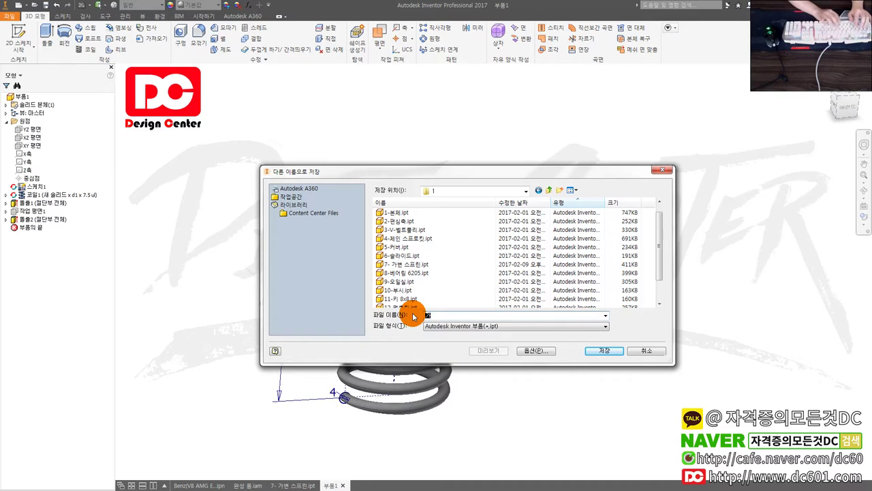
text(변스프링)
key(Tab)
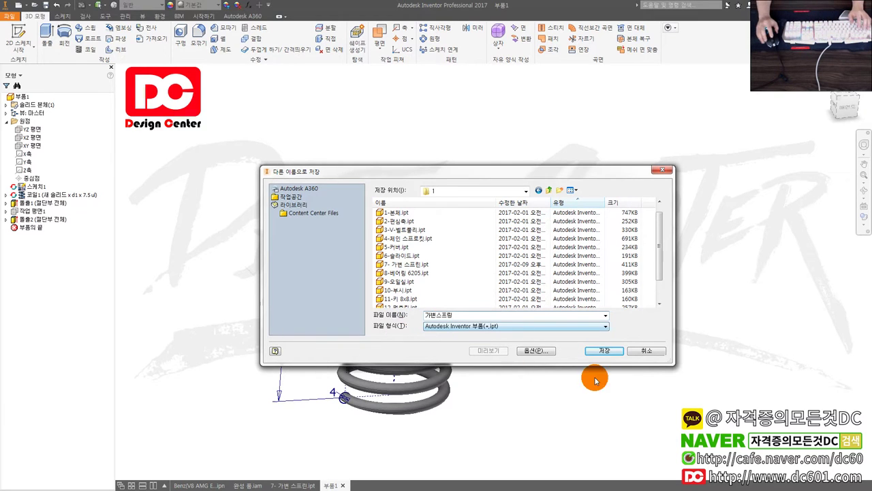
click(606, 351)
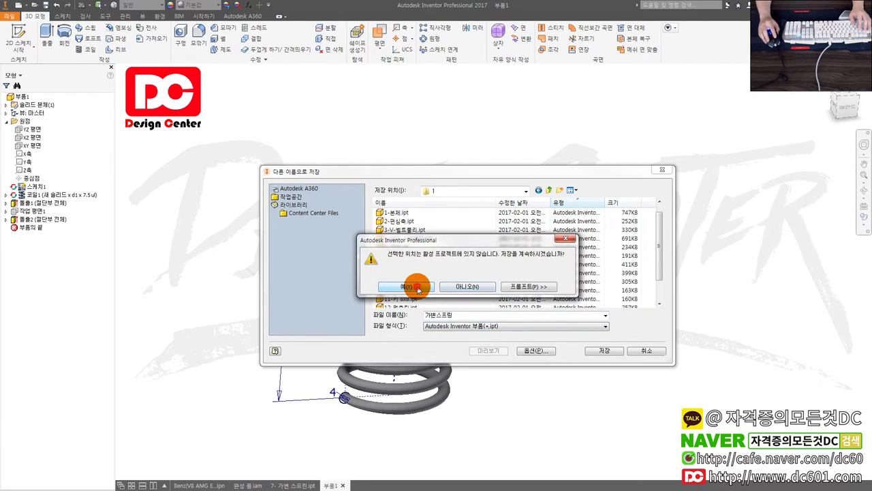
click(417, 287)
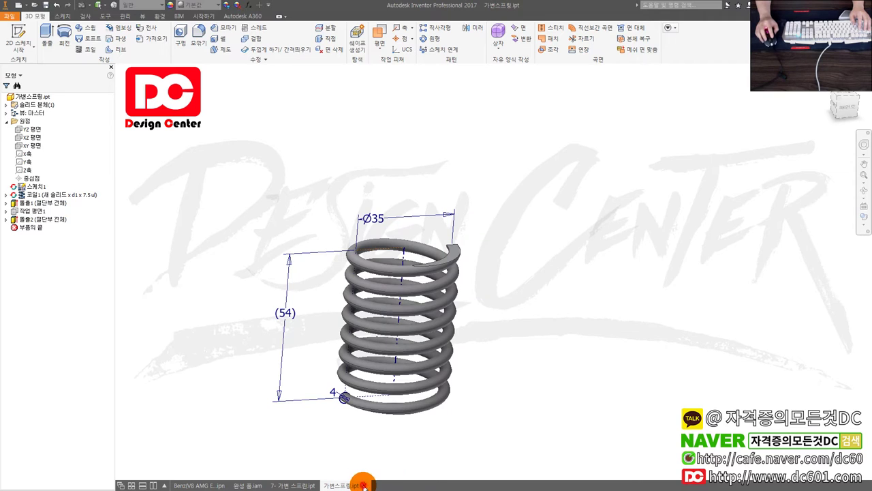
click(364, 485)
click(320, 485)
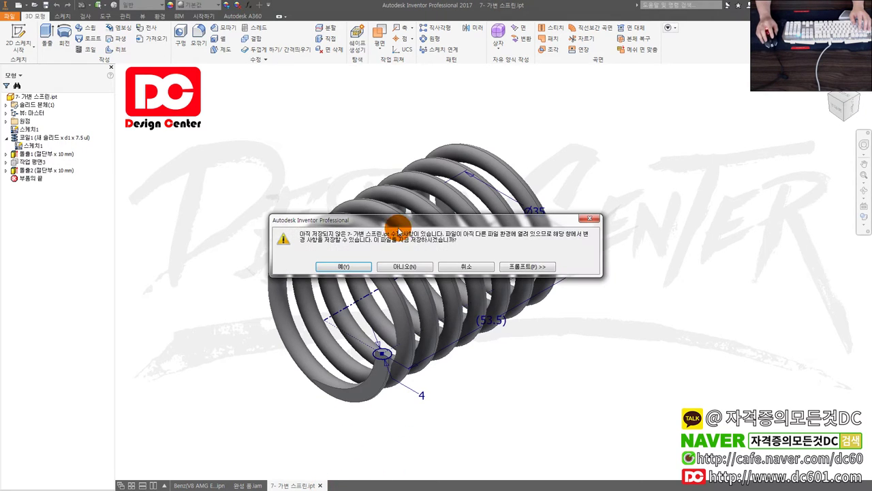
Close without saving and delete the old spring from 완성 품.iam
click(407, 266)
click(367, 276)
key(Delete)
click(399, 269)
Place 가변스프링 left of the shaft and free-rotate it to tilt like the shaft
scroll(405, 265, down, 3)
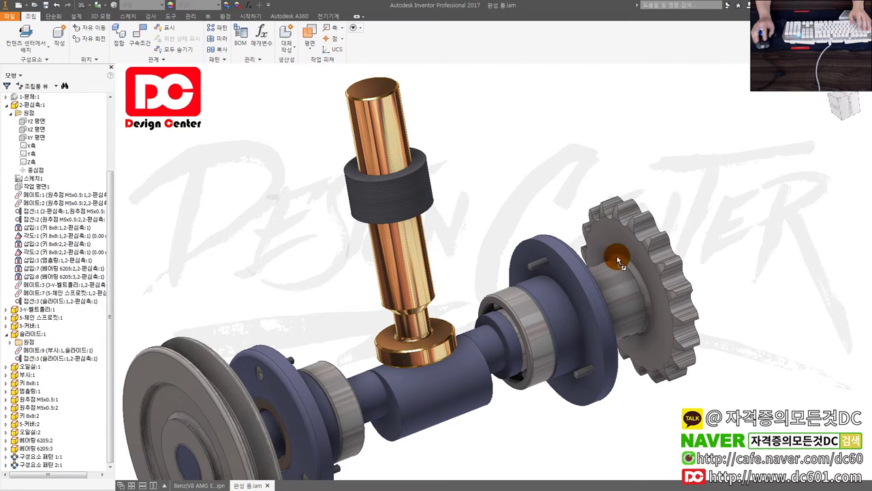
drag(338, 246, 278, 239)
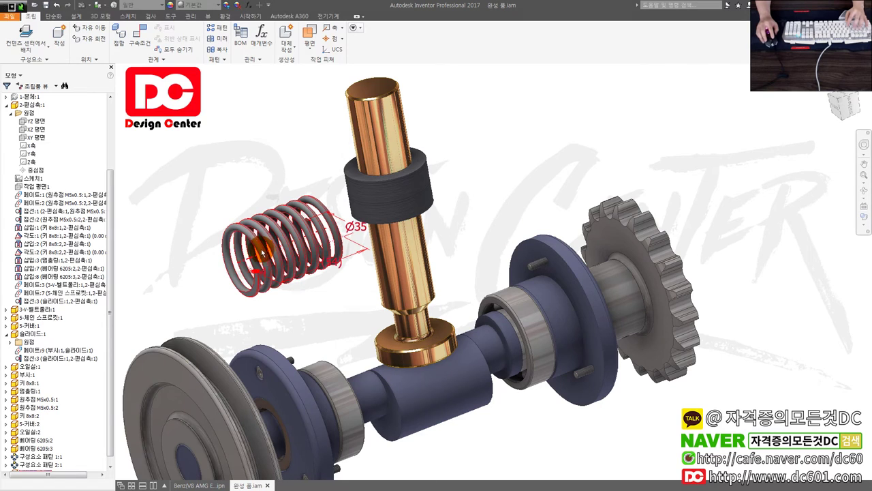
key(Return)
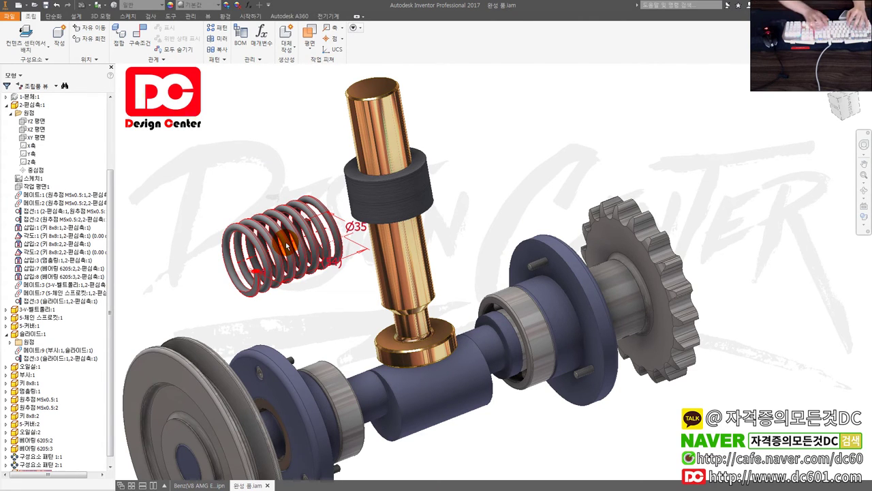
key(g)
click(288, 242)
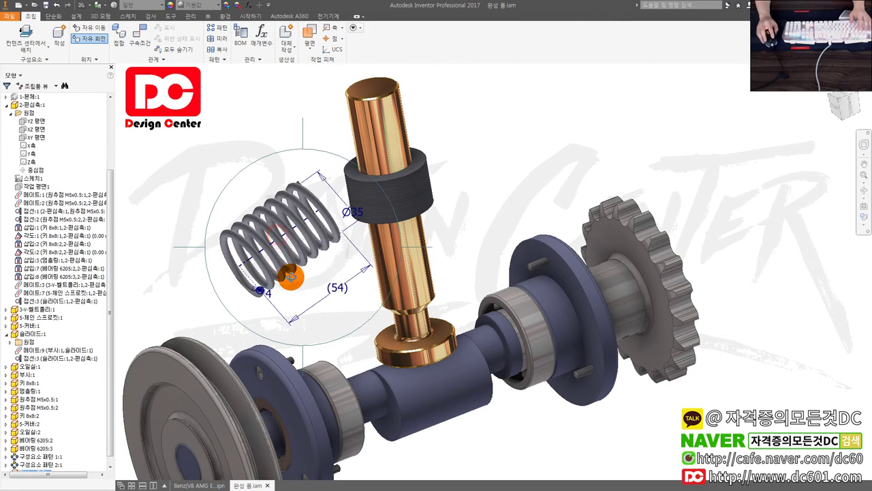
drag(288, 240, 288, 252)
key(Escape)
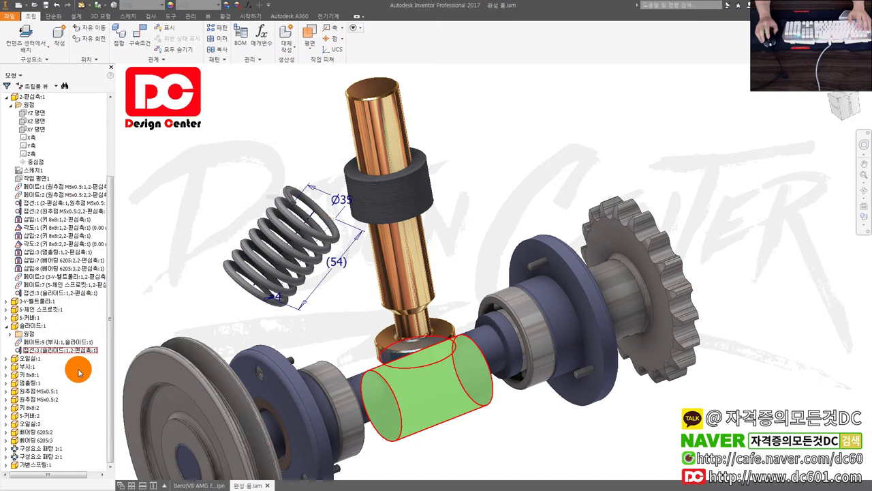
Set 가변스프링:1 to Flexible from its browser context menu
click(34, 470)
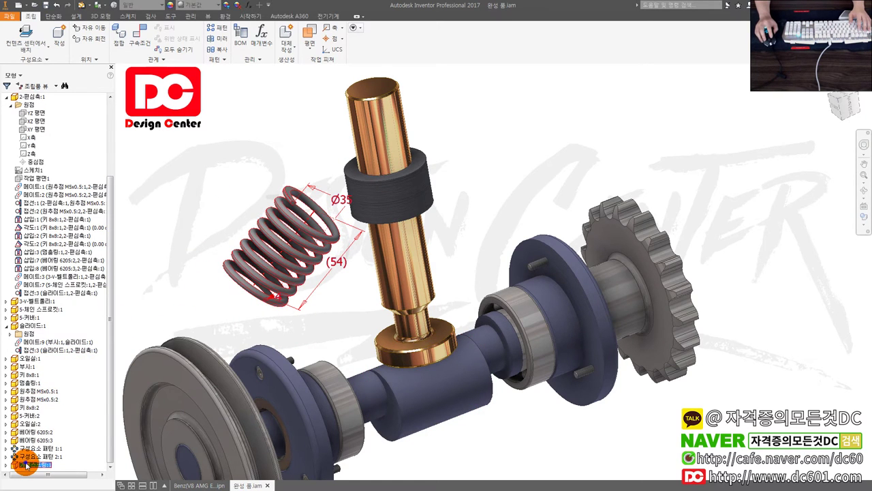
right_click(27, 463)
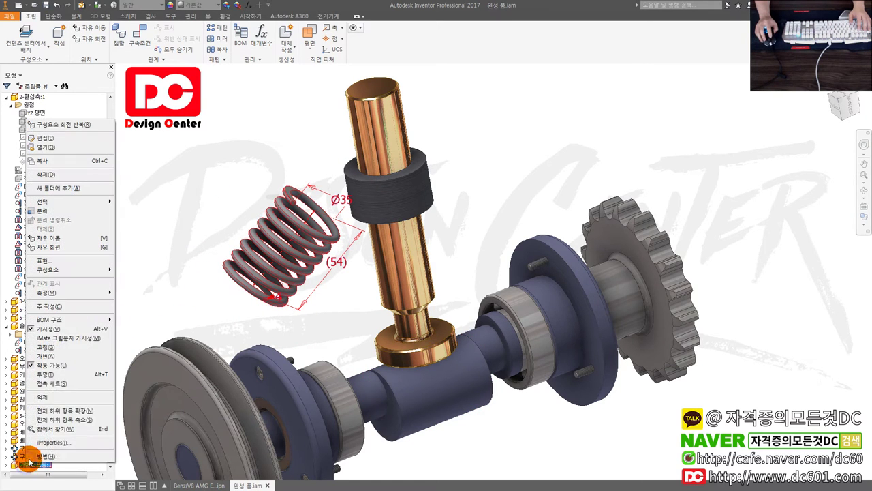
click(45, 355)
click(340, 315)
Mate the spring's centre axis to the shaft axis
scroll(341, 315, up, 3)
key(c)
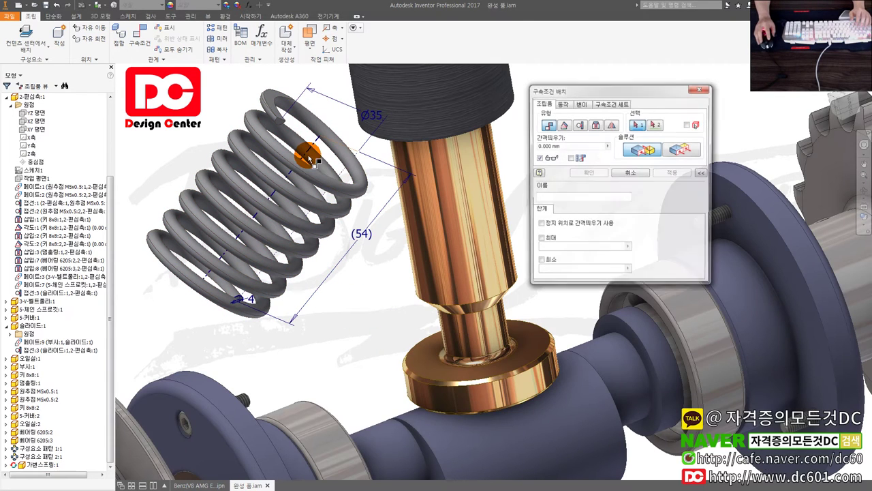
click(304, 146)
click(464, 198)
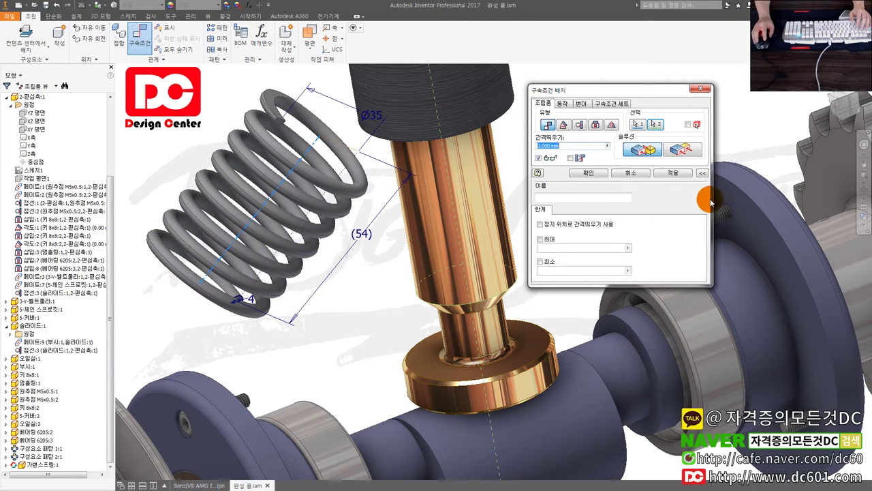
click(672, 173)
click(631, 172)
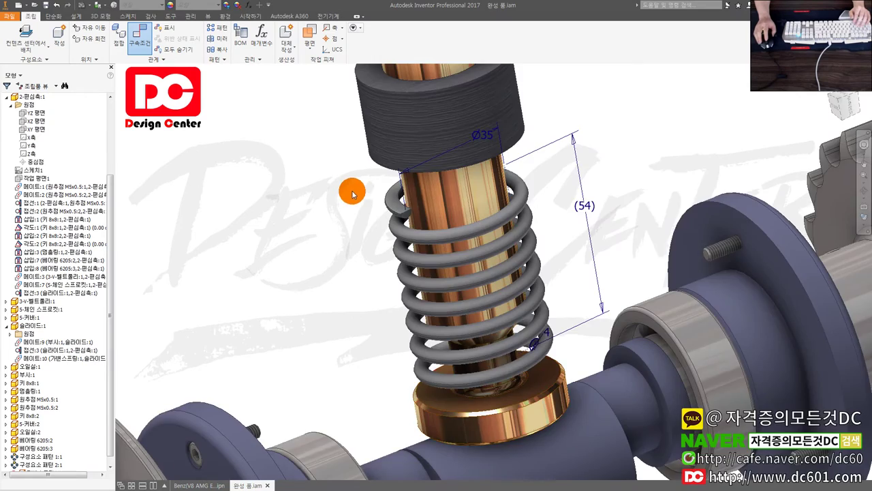
Mate the spring's end face to the collar face
key(c)
scroll(370, 202, up, 3)
scroll(320, 211, up, 2)
click(343, 230)
scroll(347, 218, down, 2)
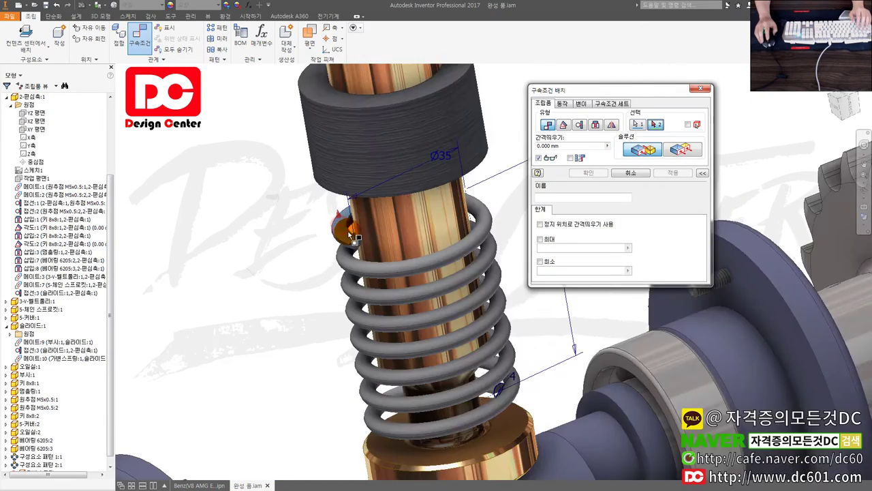
scroll(361, 197, down, 3)
scroll(382, 170, down, 1)
click(390, 164)
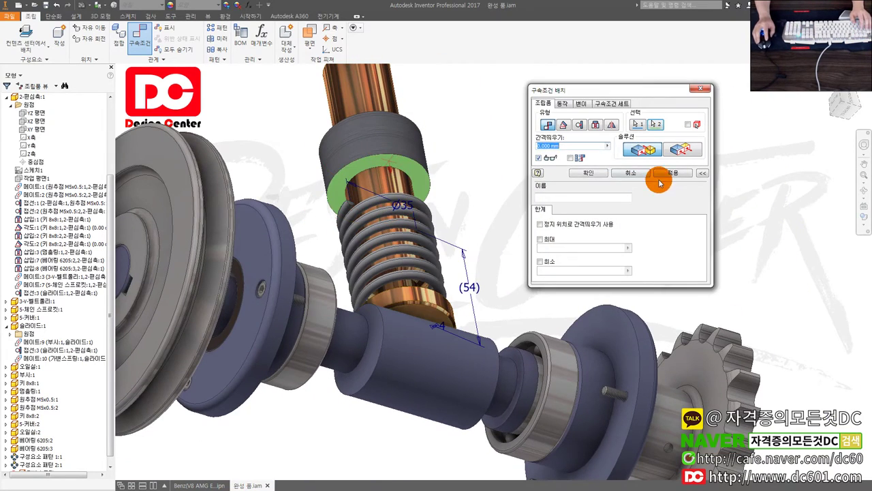
click(658, 174)
Try mating the spring's lower end to the lower collar, cancel the conflict, and expand 가변스프링:1
scroll(385, 291, up, 3)
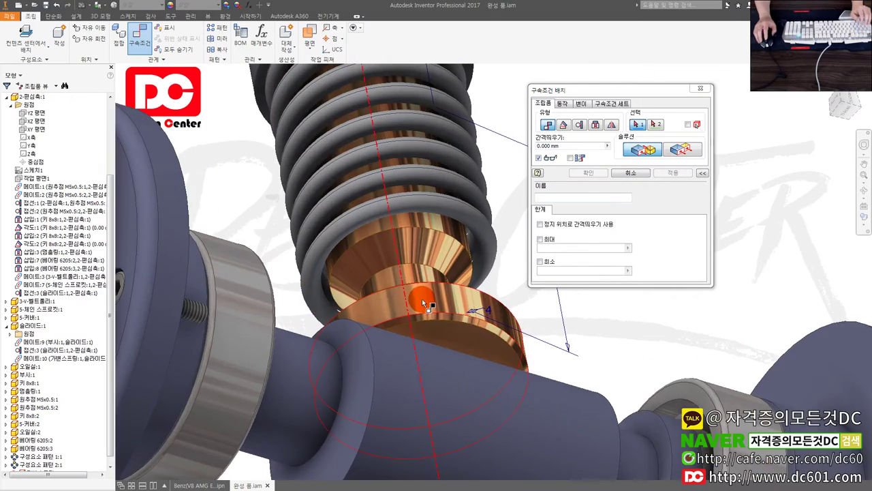
shift+middle_drag(341, 297, 377, 311)
click(393, 354)
scroll(371, 351, down, 1)
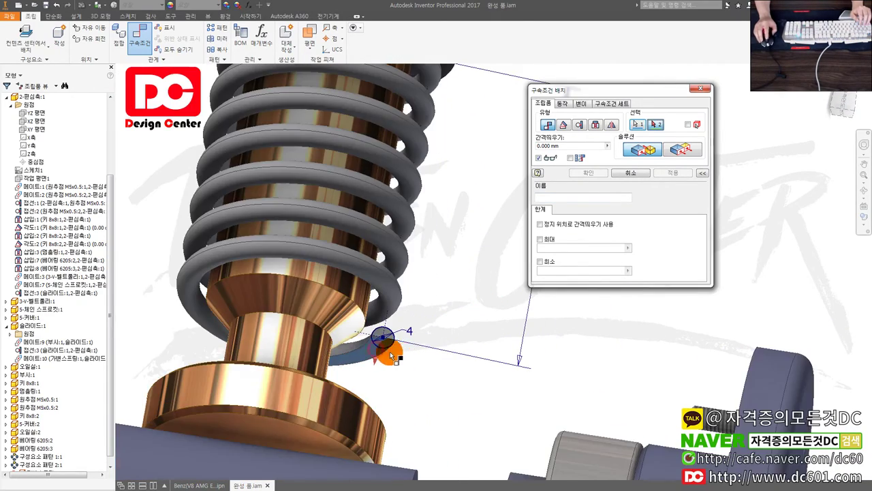
scroll(383, 382, down, 2)
scroll(372, 409, down, 2)
scroll(372, 409, down, 2)
click(413, 317)
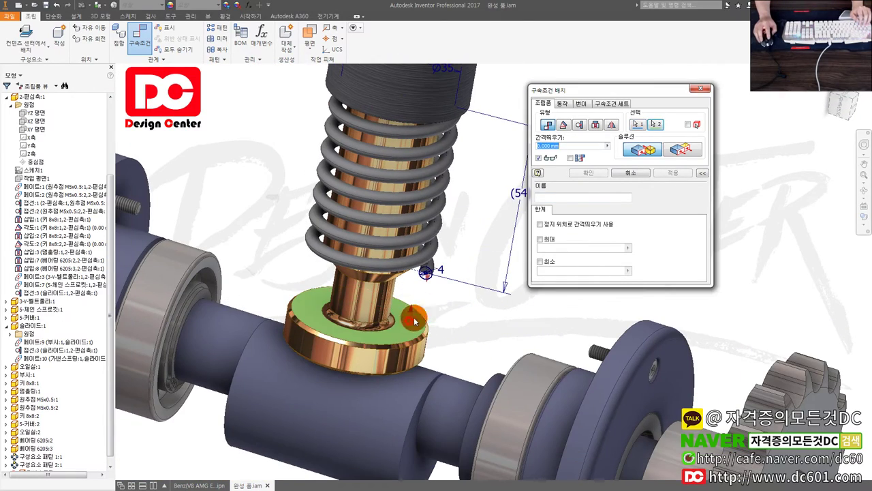
click(656, 174)
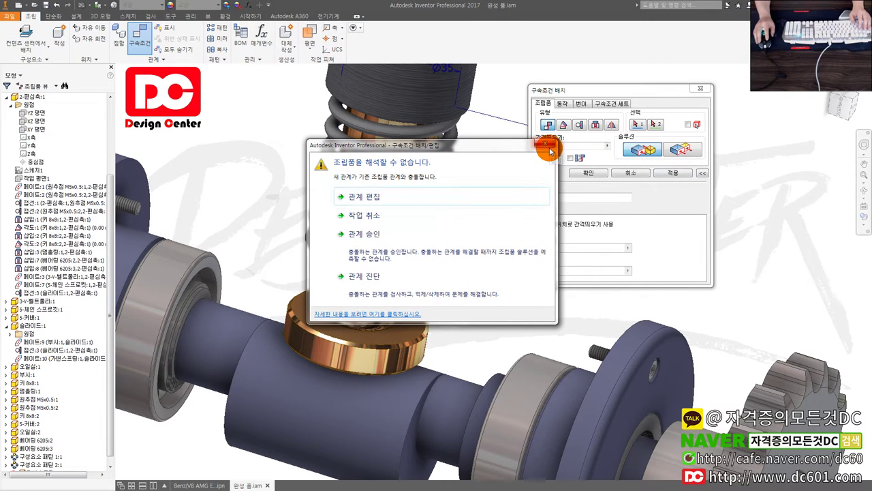
click(549, 146)
drag(111, 343, 115, 430)
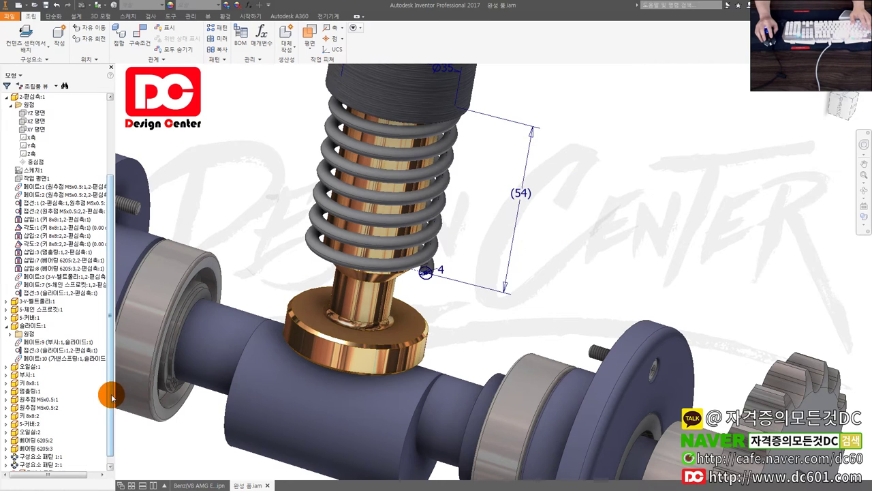
click(6, 464)
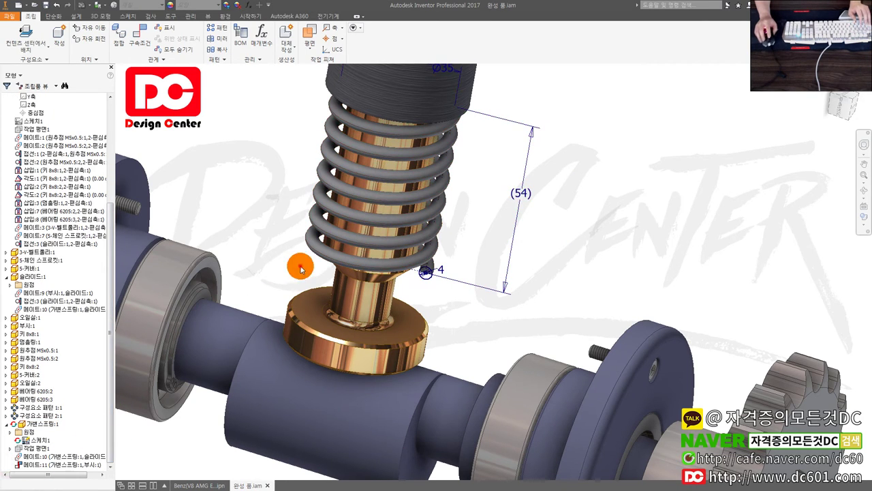
Remove the spring's mates, move it beside the shaft, and free-rotate it
key(ctrl+z)
key(ctrl+z)
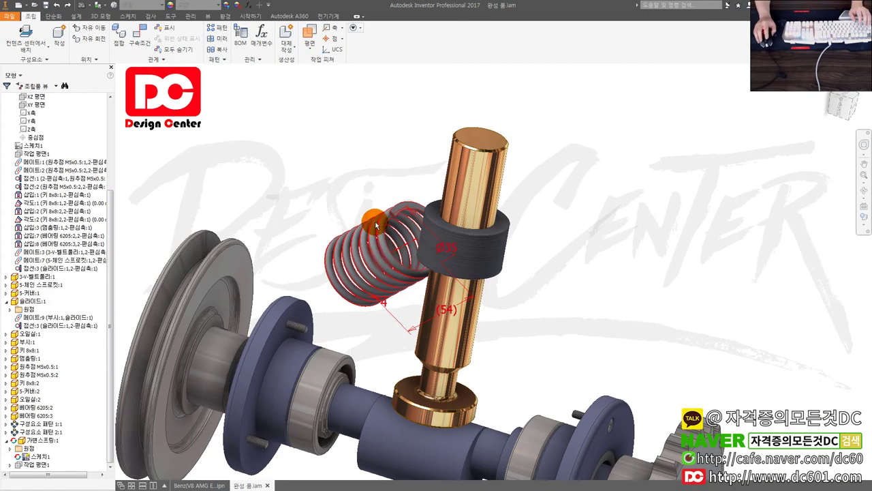
mouse_move(385, 254)
mouse_down()
mouse_move(386, 293)
mouse_move(392, 196)
mouse_up()
key(g)
click(386, 293)
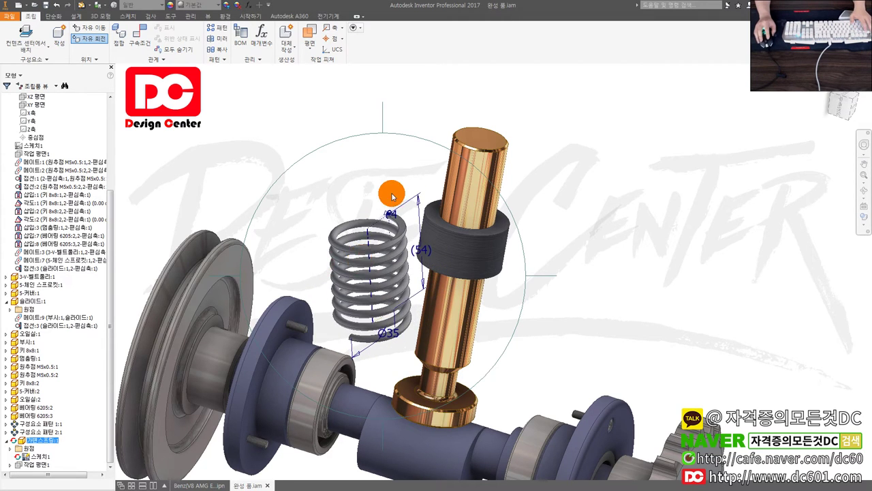
key(Escape)
Mate the spring's axis to the shaft
scroll(393, 190, down, 3)
key(c)
scroll(417, 350, up, 3)
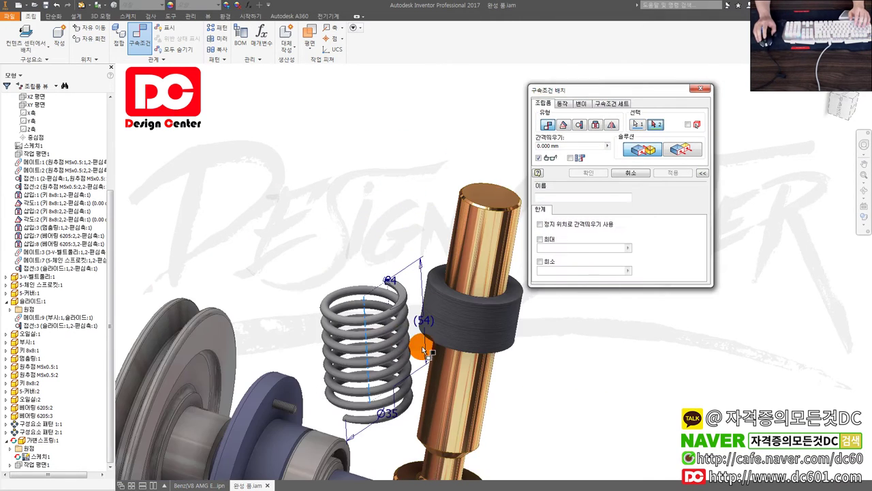
click(418, 350)
click(672, 172)
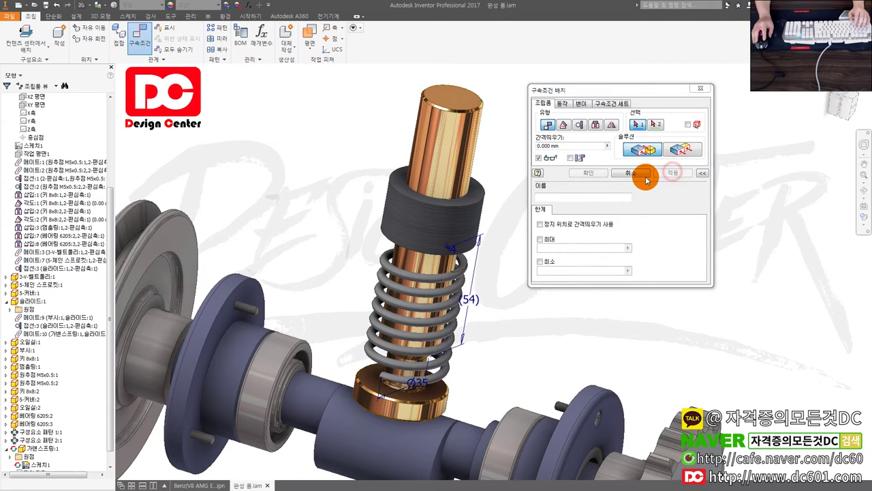
Mate the spring's top end face to the black bushing's lower face
scroll(473, 286, down, 3)
click(453, 228)
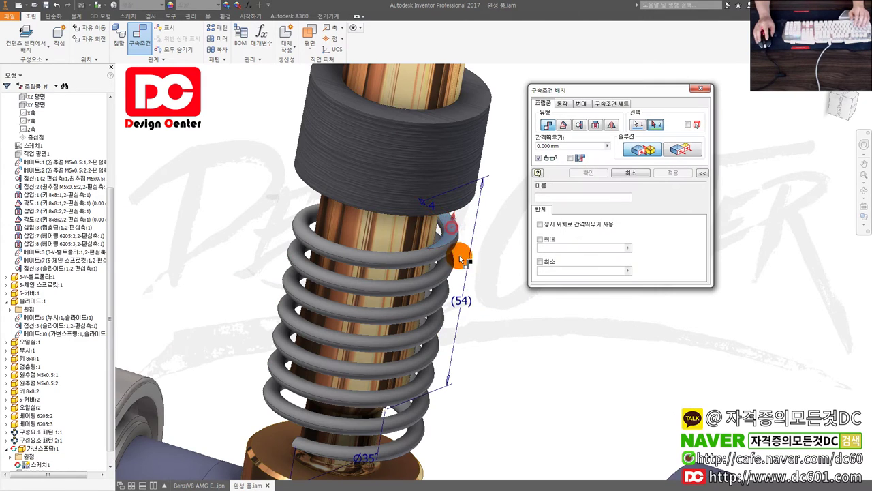
scroll(460, 253, up, 3)
scroll(449, 242, down, 3)
scroll(448, 241, down, 2)
click(429, 141)
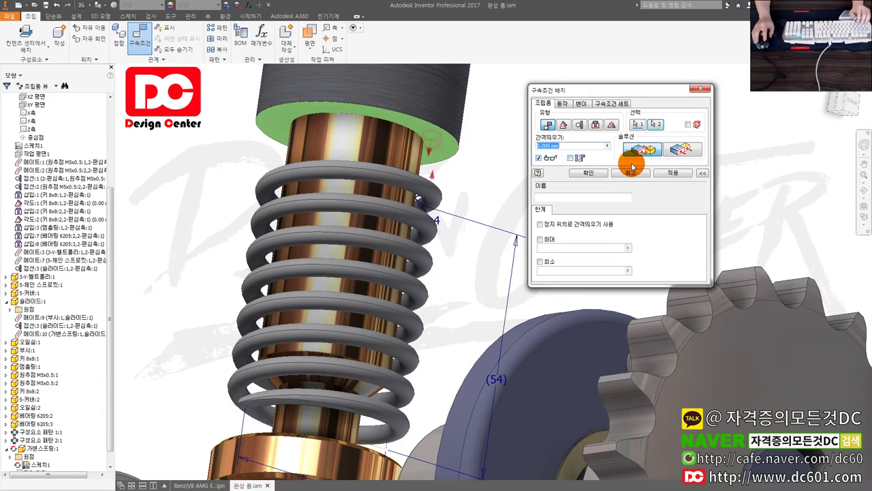
click(658, 175)
click(634, 176)
Mate the spring's bottom end to the washer's top face, stretching it to 59.5
scroll(378, 341, down, 3)
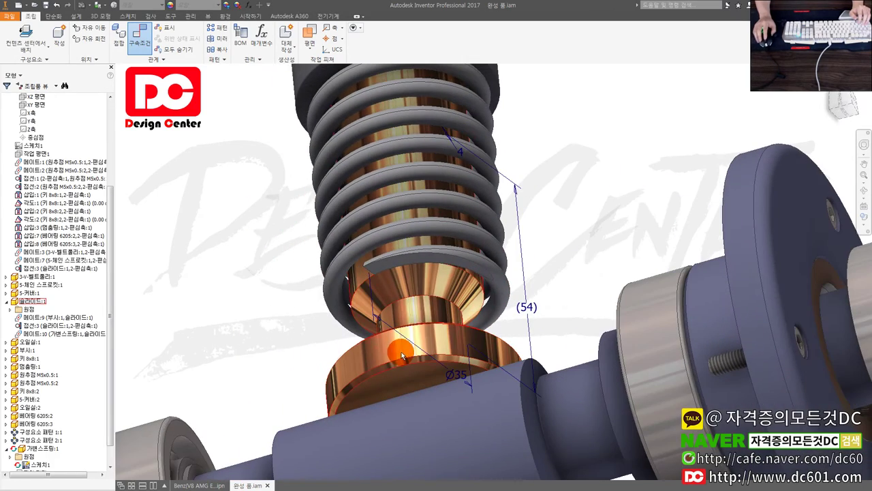
scroll(433, 257, down, 2)
key(c)
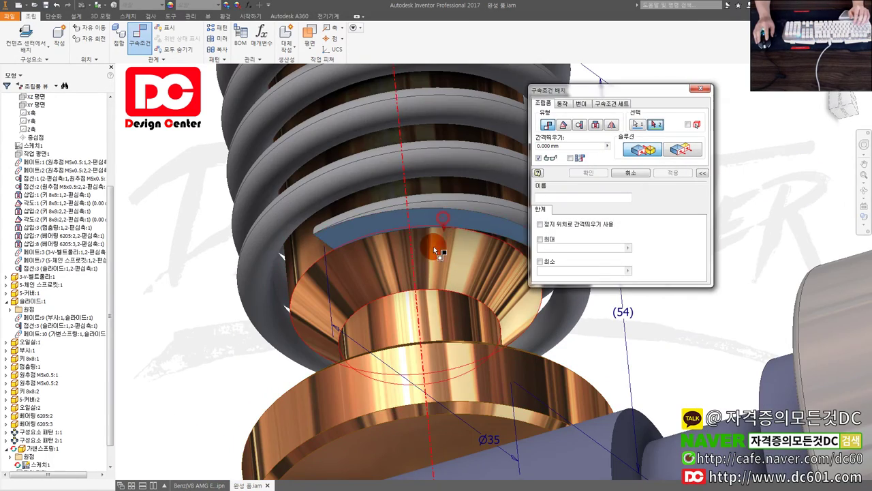
scroll(436, 306, up, 3)
scroll(478, 341, down, 2)
scroll(481, 348, up, 3)
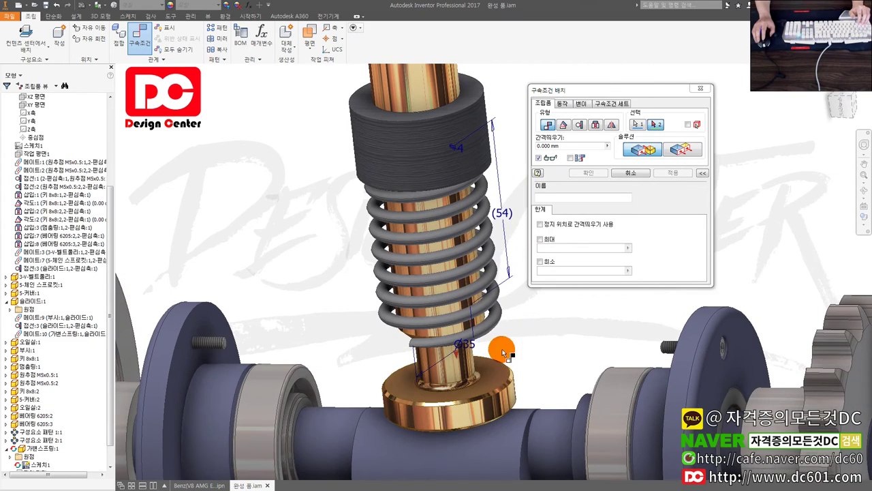
click(494, 372)
click(668, 174)
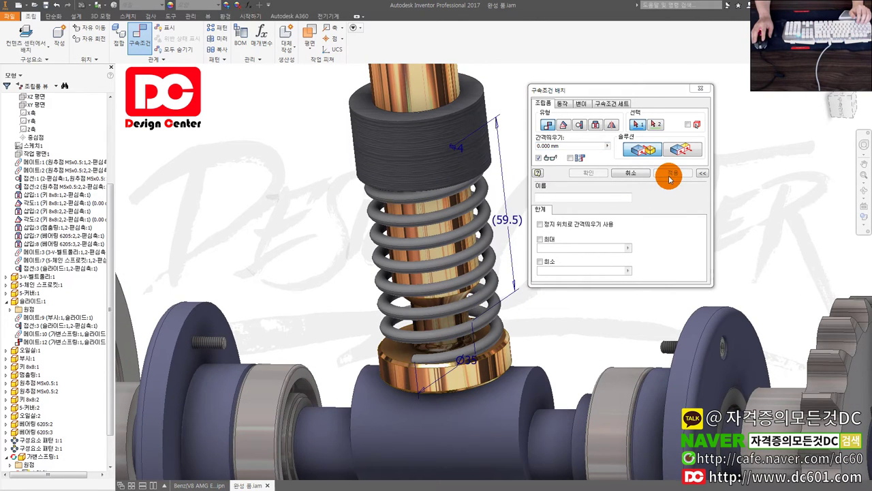
click(639, 174)
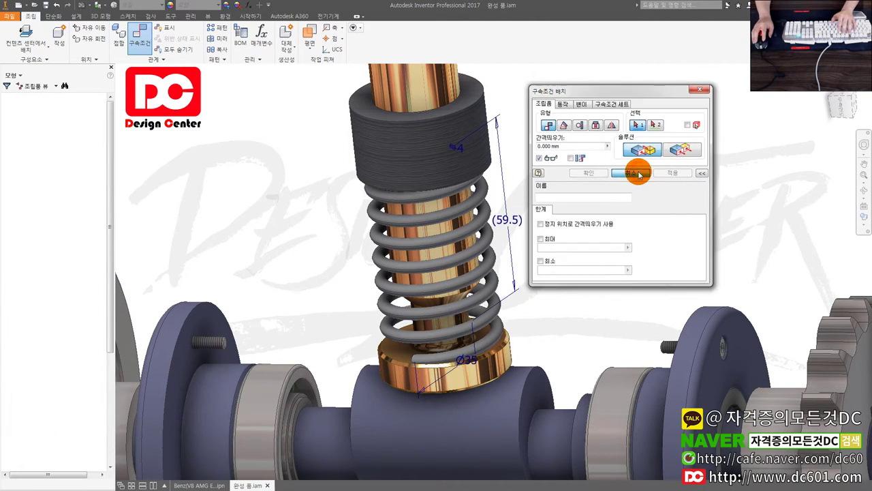
Add a 0.00 deg angle constraint between the 2-편심축 XZ plane and the assembly XY plane
scroll(558, 366, down, 1)
mouse_move(559, 366)
shift+middle_down()
mouse_move(609, 345)
mouse_move(92, 413)
shift+middle_up()
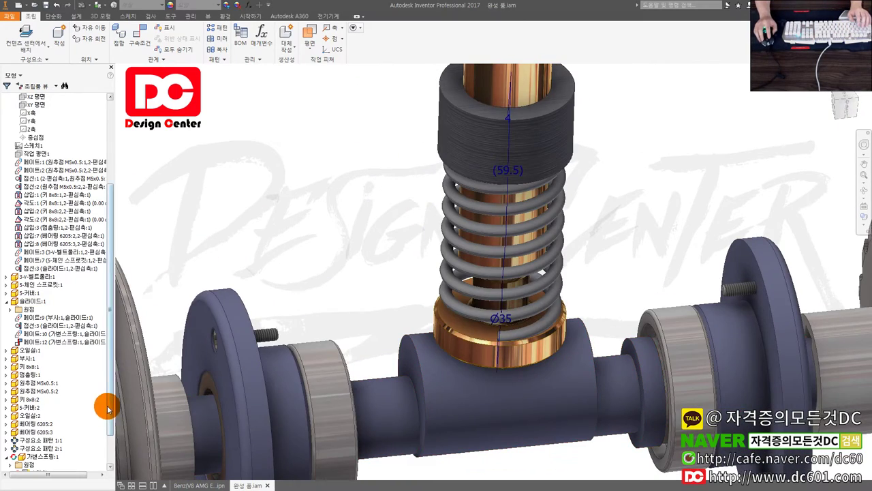
drag(107, 409, 110, 450)
scroll(354, 255, up, 2)
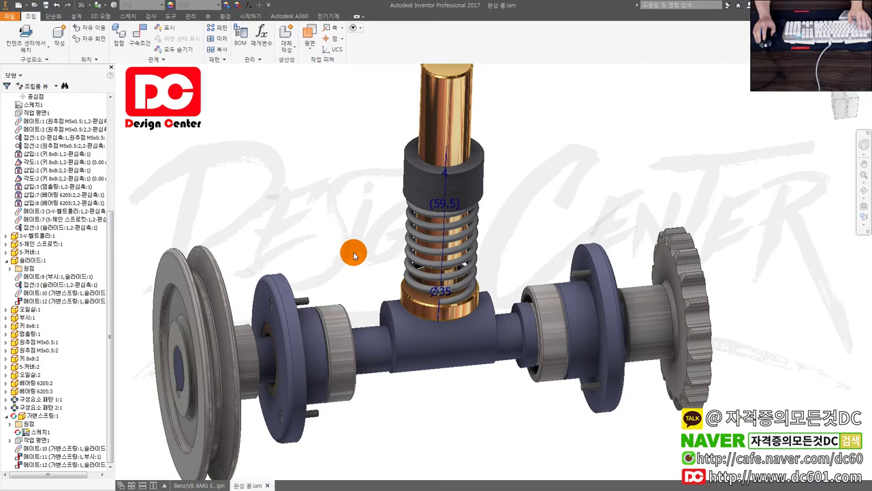
middle_drag(354, 255, 335, 267)
key(c)
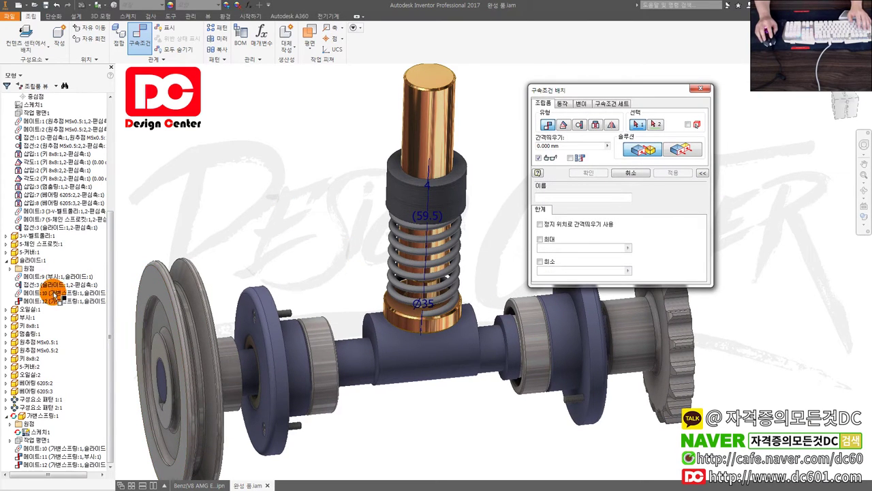
drag(109, 328, 108, 204)
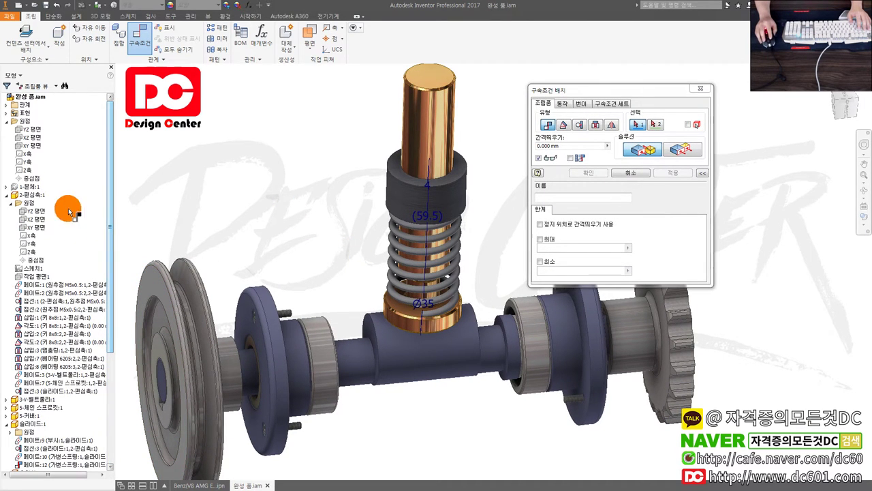
click(37, 220)
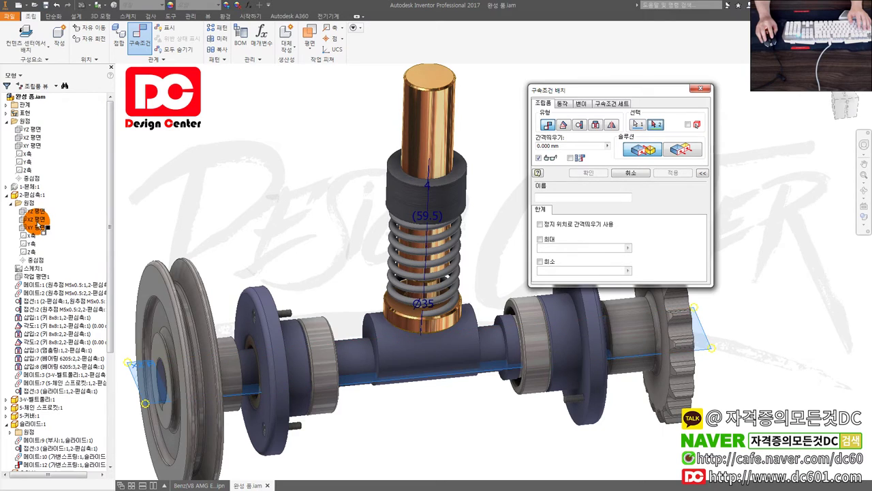
click(563, 125)
click(35, 148)
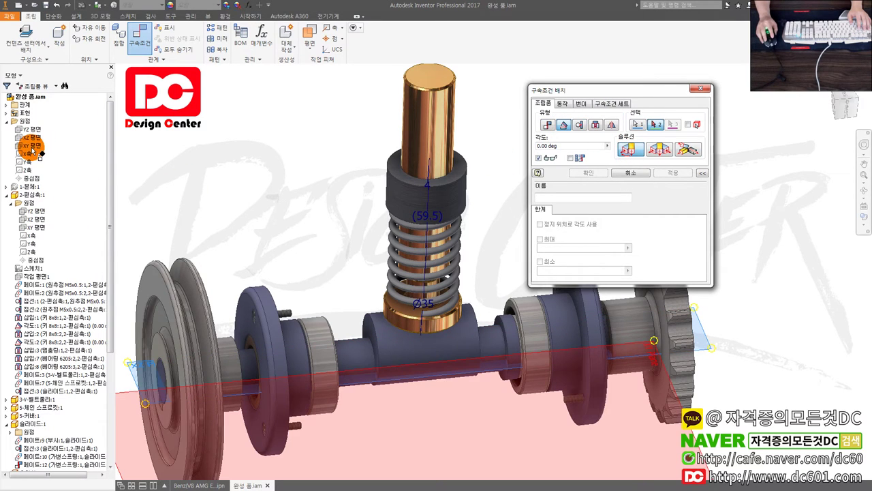
click(30, 150)
mouse_move(244, 204)
shift+middle_down()
mouse_move(320, 216)
mouse_move(583, 196)
shift+middle_up()
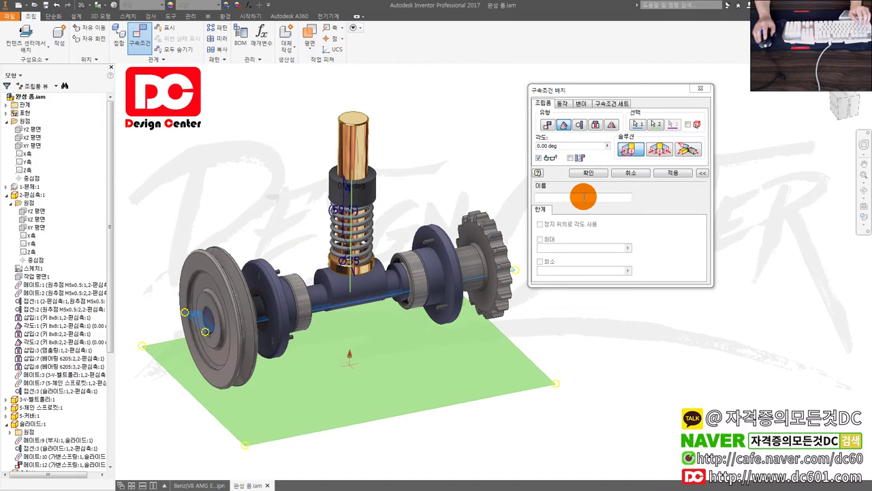
click(663, 174)
click(639, 176)
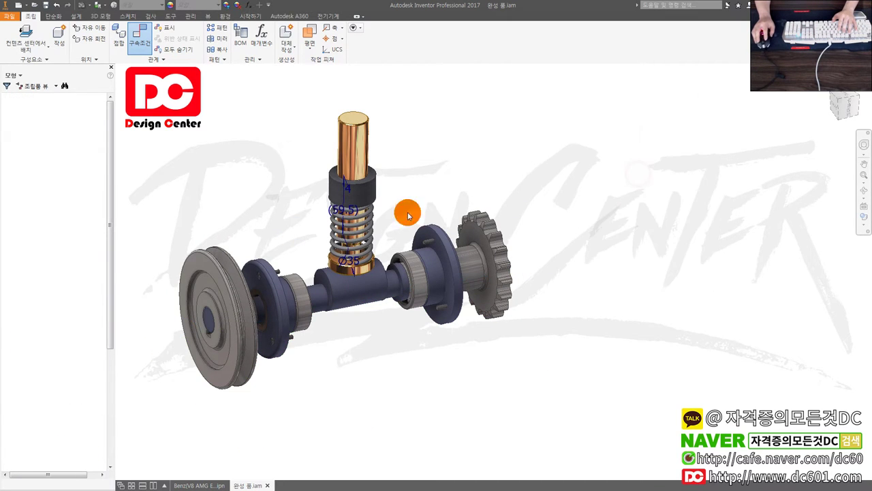
Open the Drive settings for angle constraint 각도:3 under the XY plane
shift+middle_drag(404, 211, 346, 244)
scroll(403, 255, up, 3)
scroll(403, 255, down, 3)
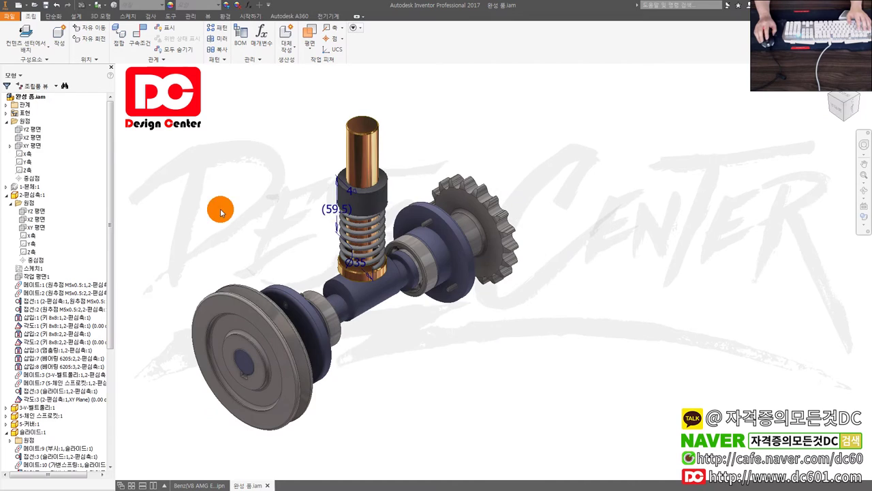
click(9, 145)
right_click(49, 158)
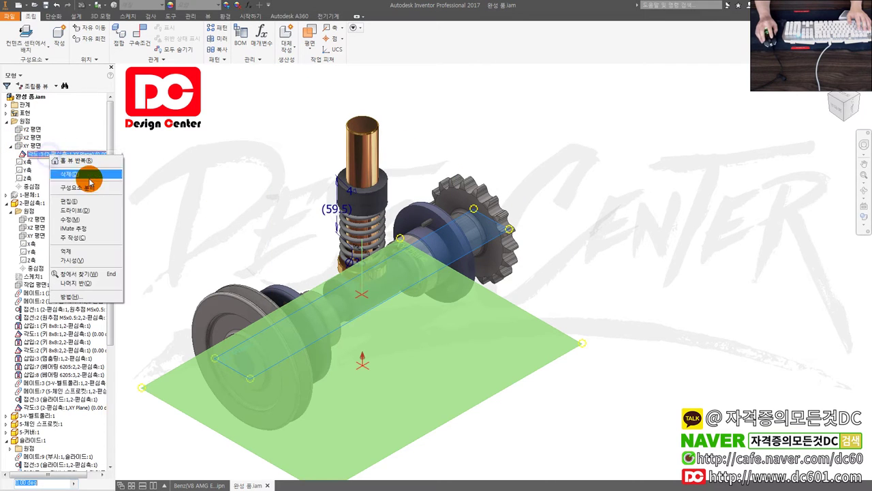
click(107, 201)
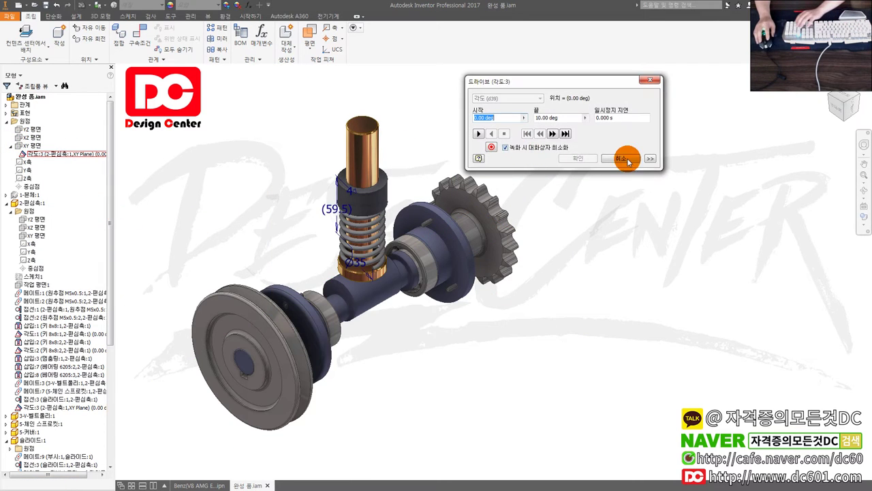
Drive 각도:3 from 0 to 360 deg with the dialog minimized, then choose Inventor Studio
click(649, 158)
double_click(570, 117)
text(3)
click(504, 147)
click(481, 133)
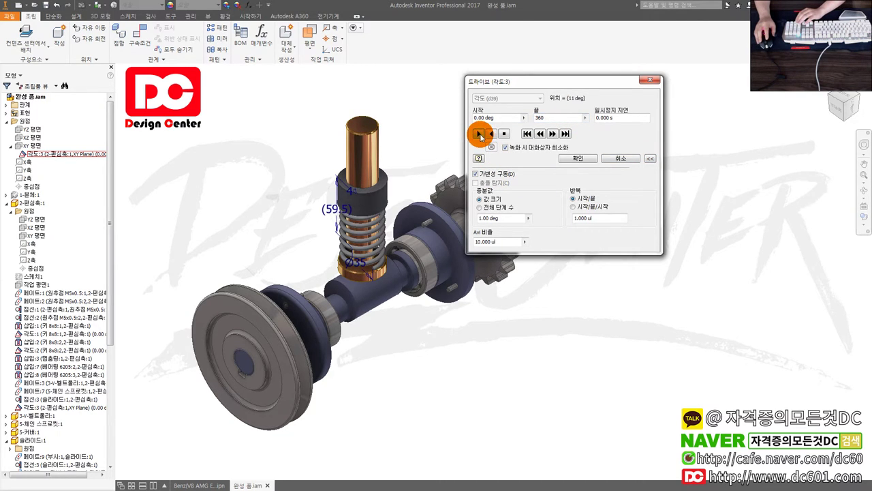
scroll(396, 249, down, 5)
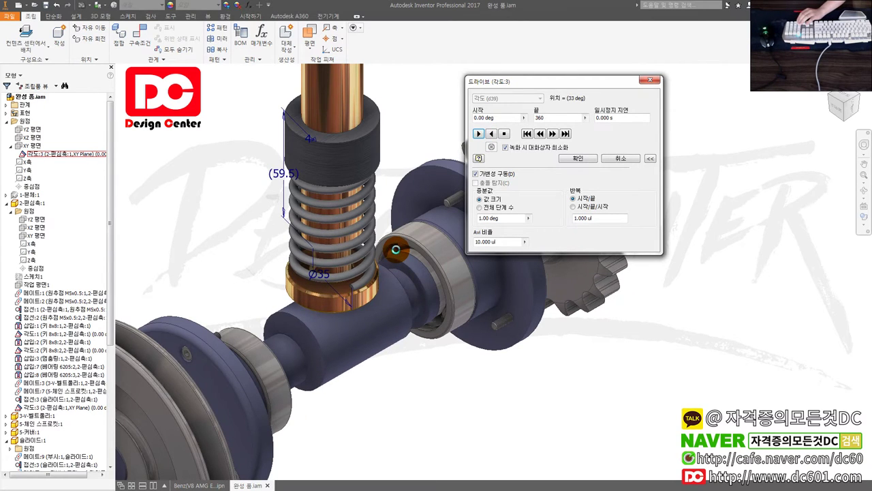
click(603, 158)
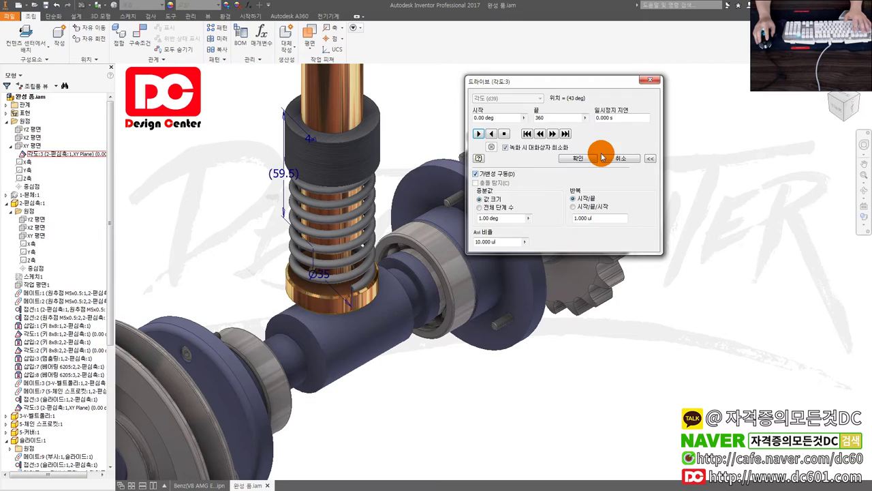
click(221, 21)
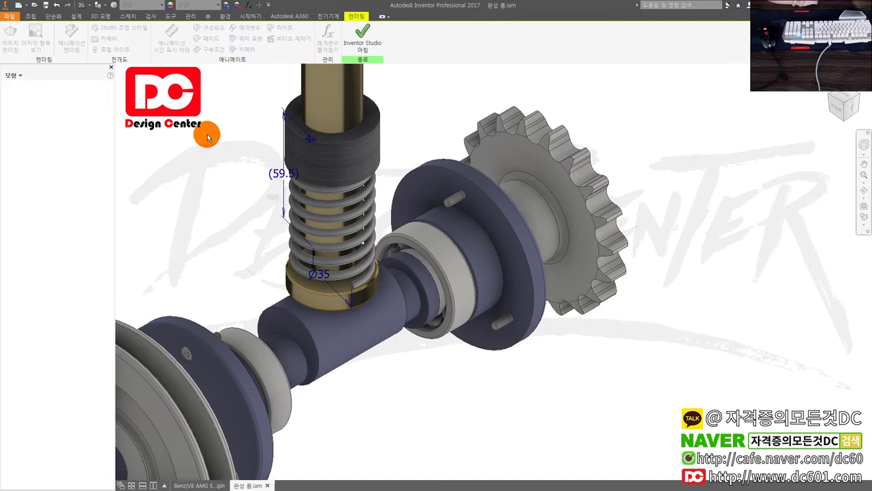
Open the animation timeline and set the animation length to 6 seconds
click(172, 41)
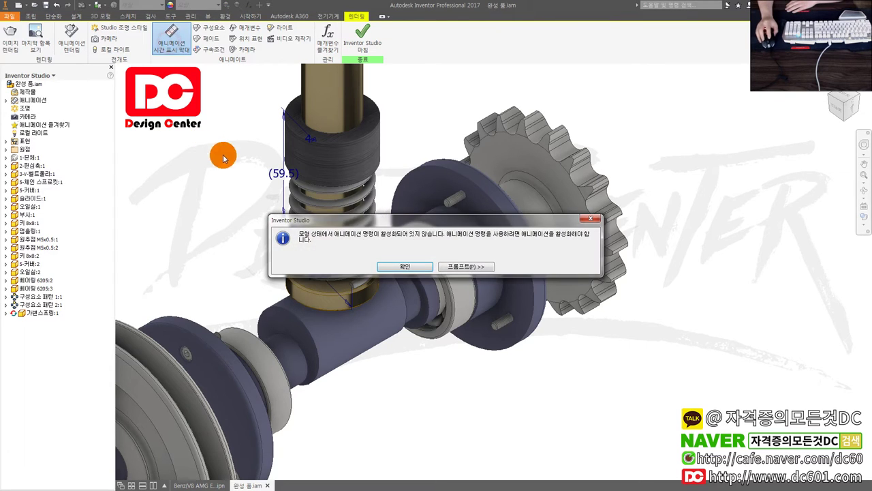
click(562, 267)
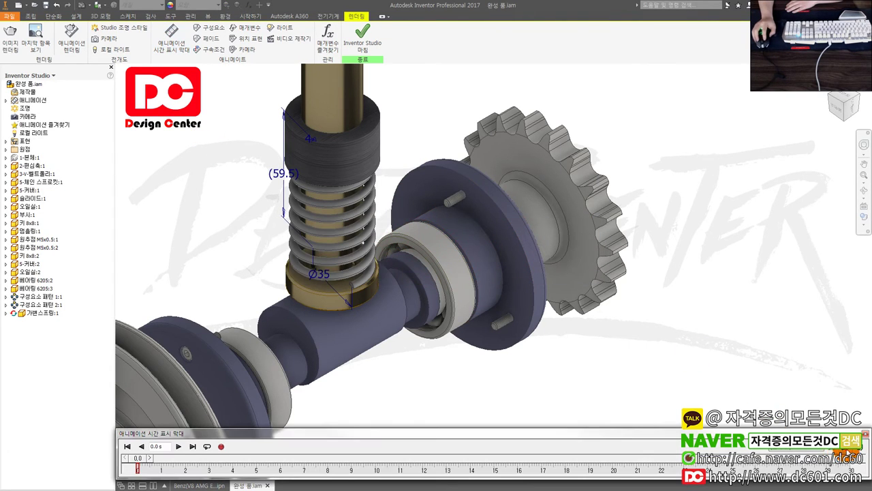
click(845, 451)
click(843, 352)
double_click(542, 160)
text(6)
click(552, 296)
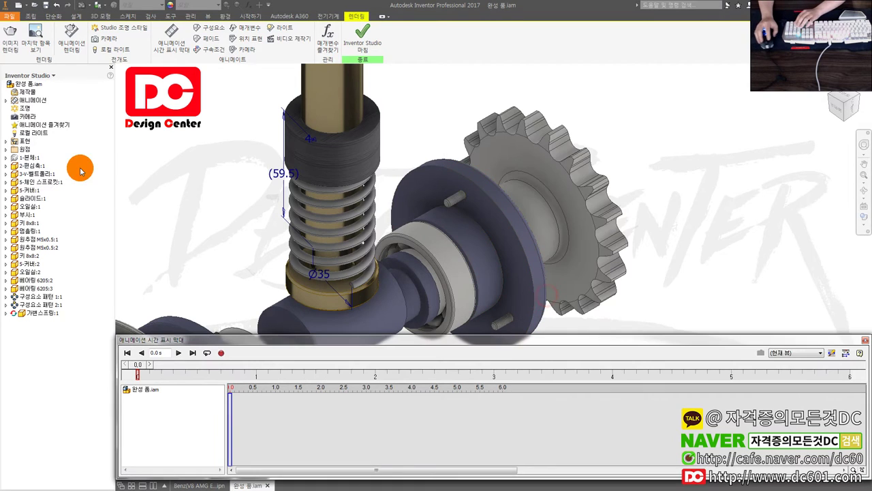
Animate angle constraint 각도:3 to an end of 360*3 deg over 6 seconds
click(6, 149)
click(13, 174)
click(11, 174)
right_click(39, 182)
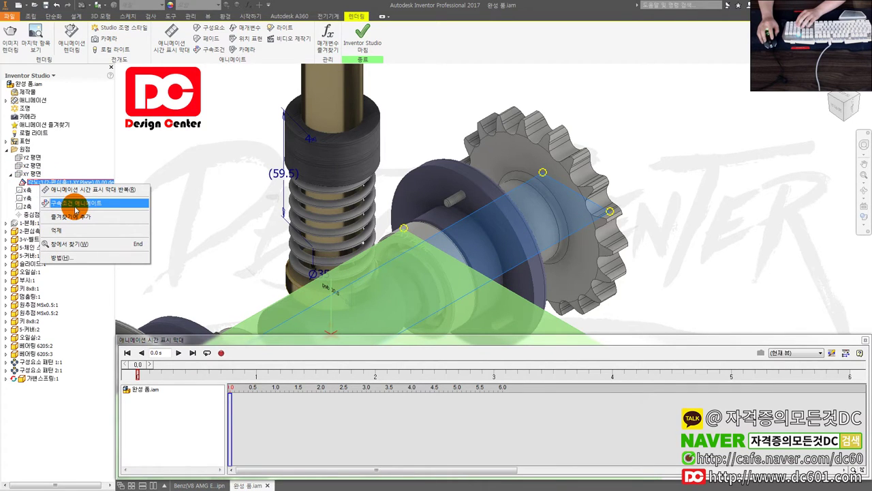
click(76, 204)
text(6)
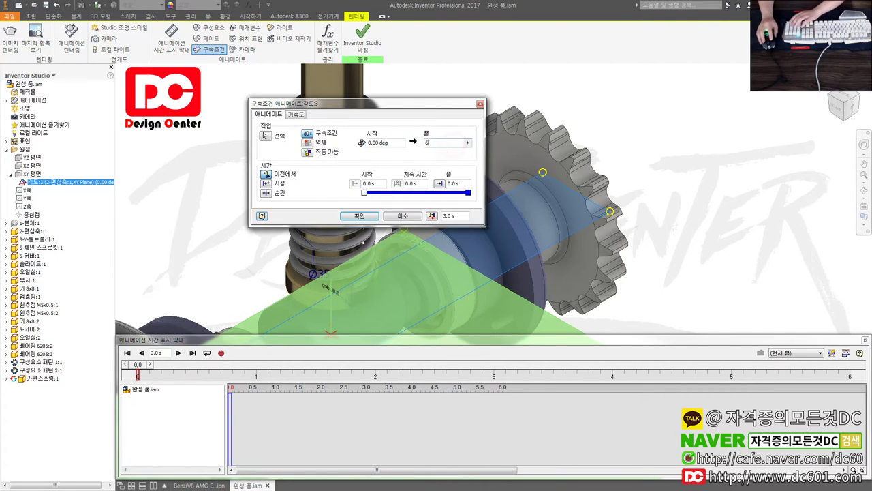
text(6)
click(445, 143)
text(360*3)
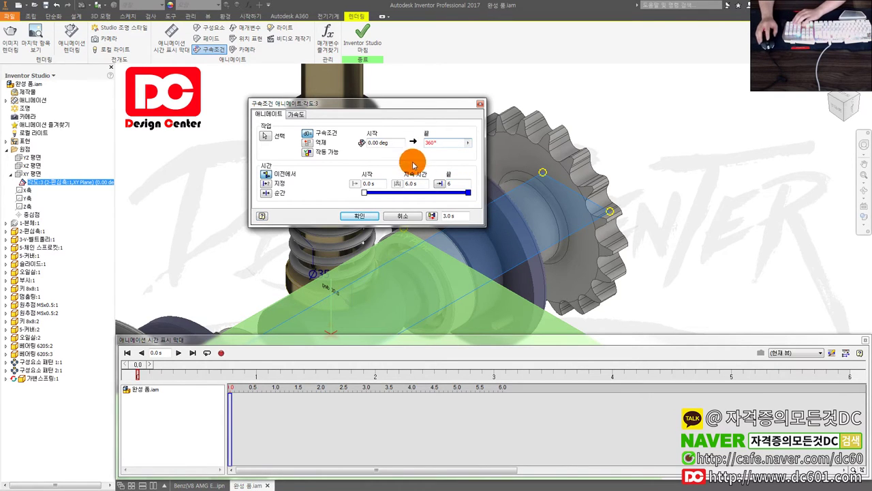
click(370, 219)
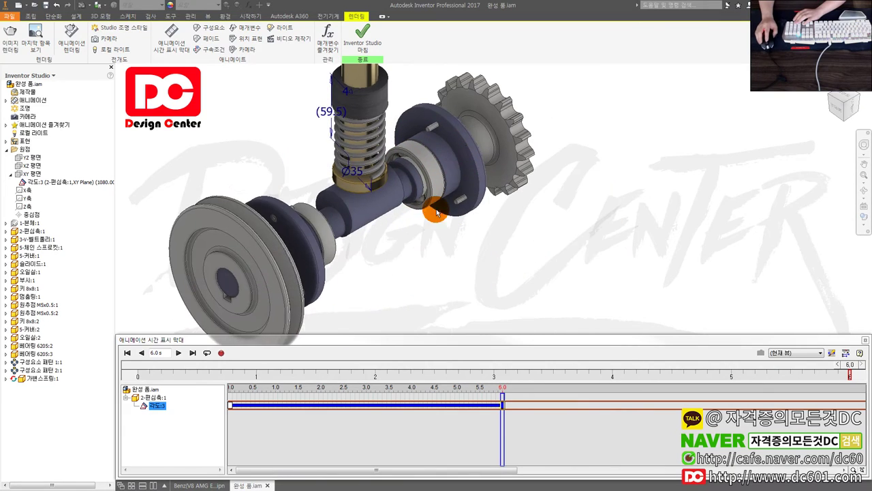
Rewind and play the animation, then leave Inventor Studio
click(128, 352)
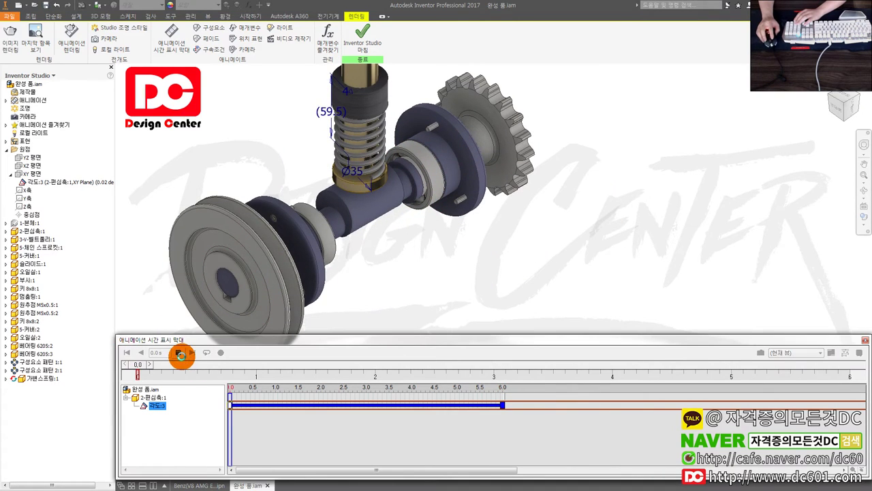
click(180, 352)
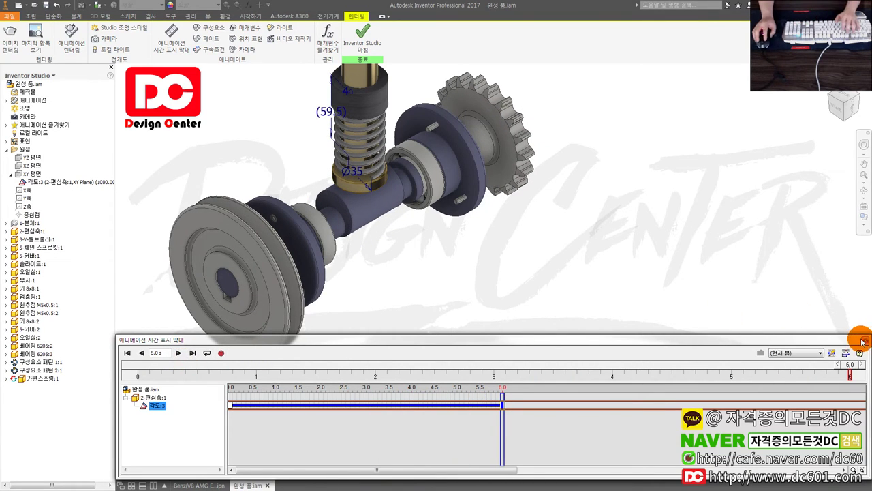
click(863, 341)
click(361, 34)
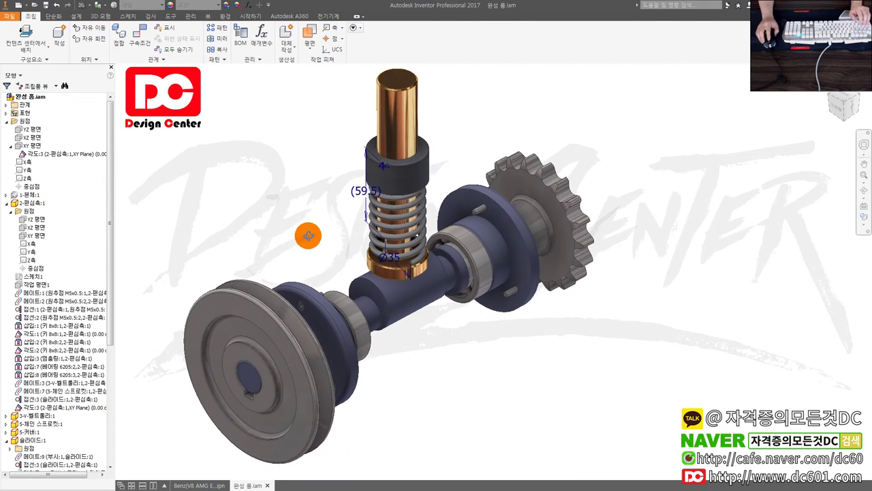
click(397, 205)
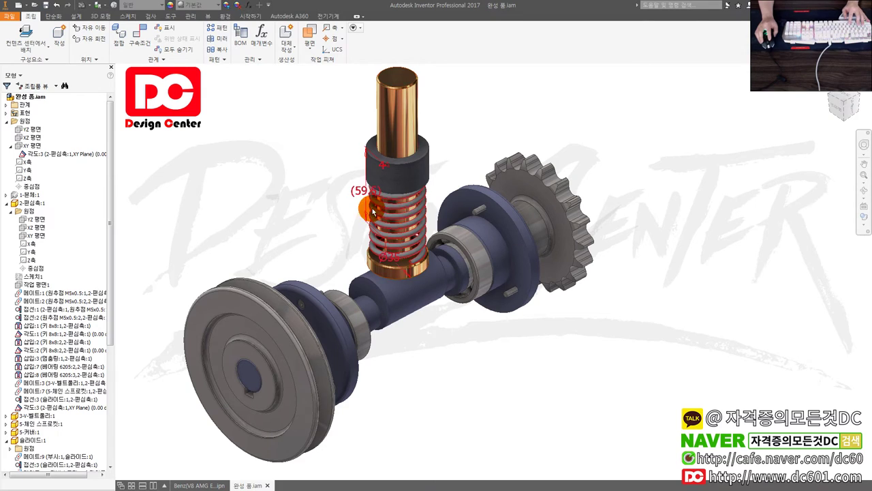
click(393, 217)
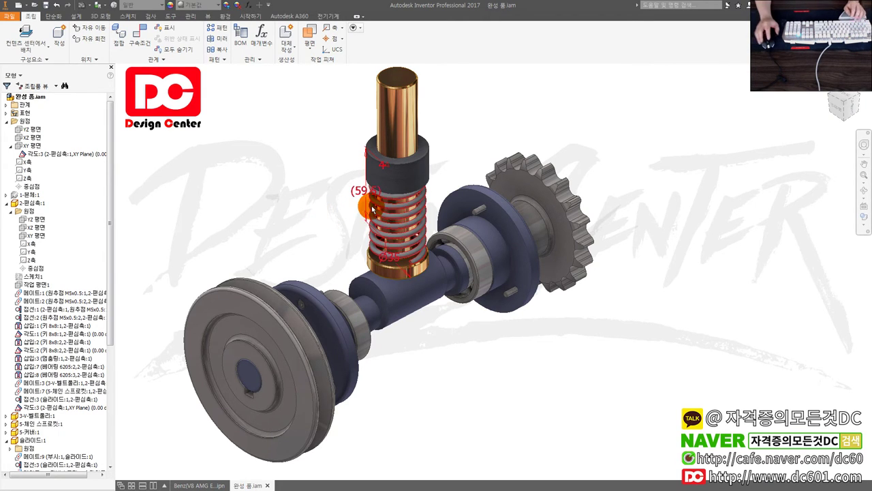
scroll(361, 190, up, 3)
click(100, 322)
drag(113, 332, 29, 467)
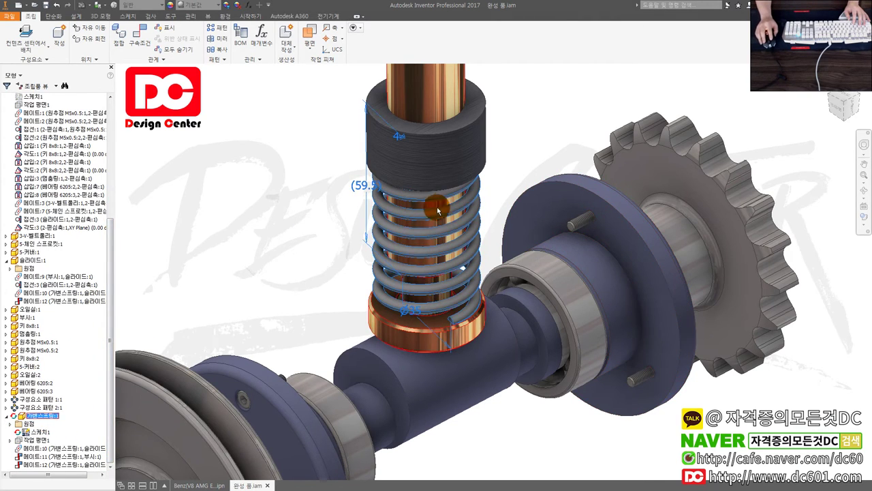
scroll(414, 214, down, 3)
middle_drag(414, 214, 322, 209)
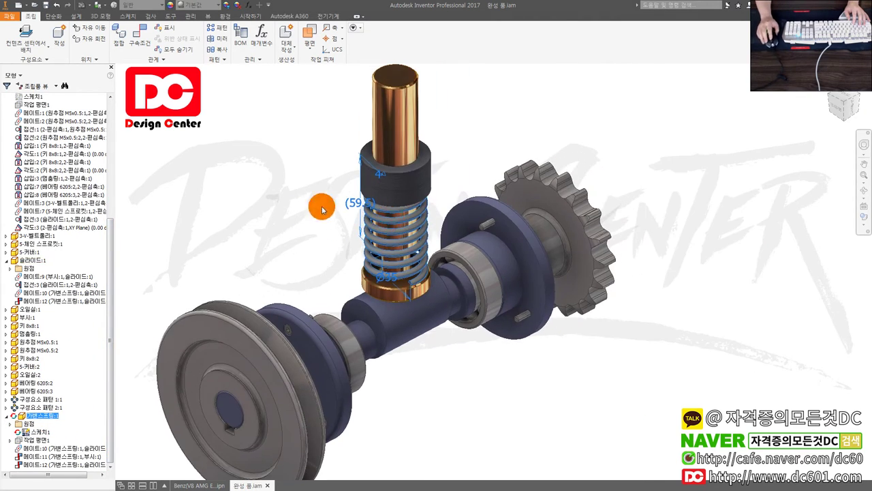
key(alt+Tab)
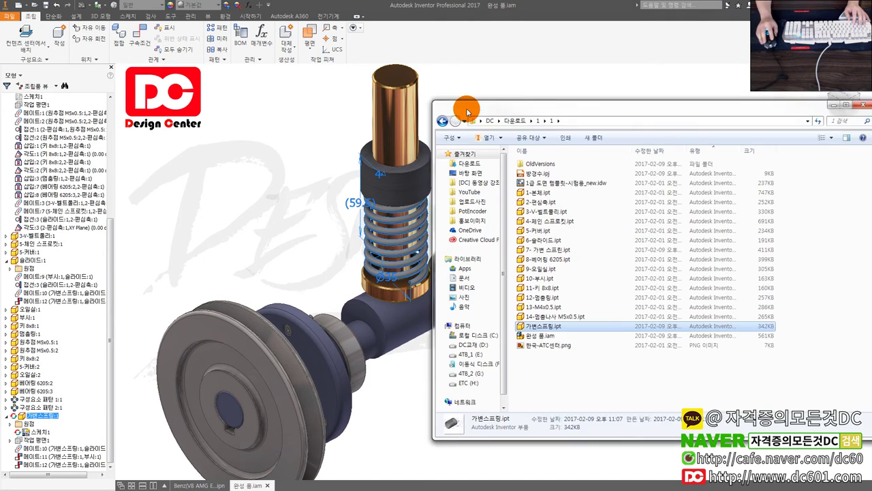
Inspect 가변스프링.ipt and 완성 품.iam in Explorer, then show the Benz(V8 AMG Engine)1.ipn presentation
drag(463, 107, 451, 105)
click(533, 328)
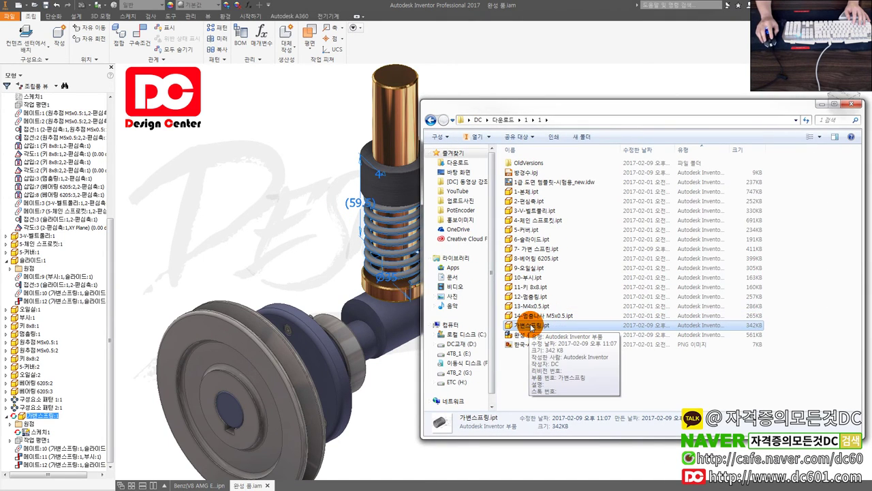
click(529, 337)
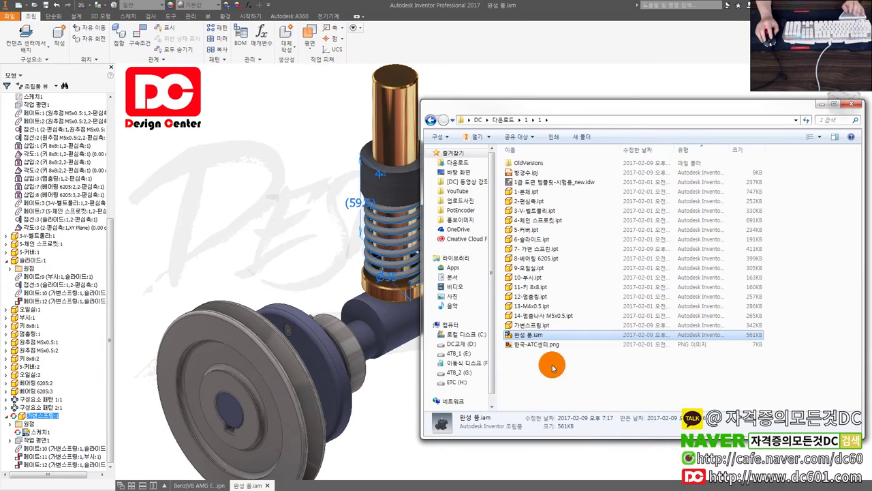
click(552, 368)
click(535, 325)
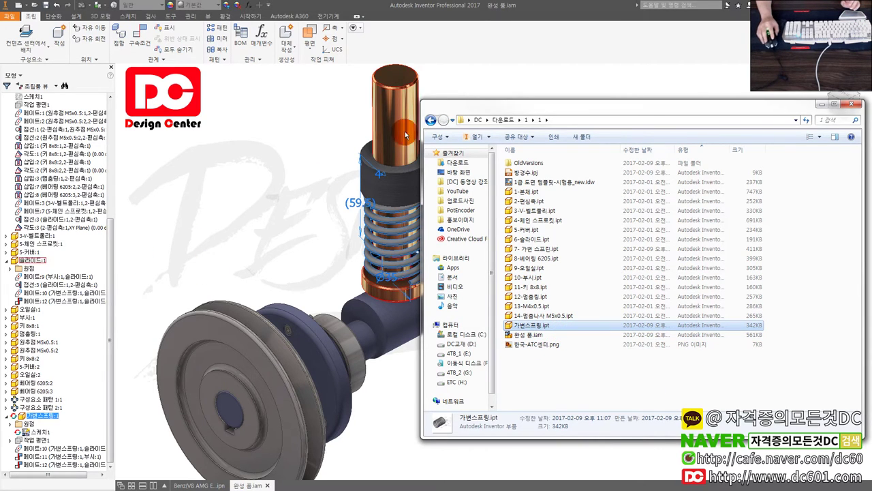
drag(443, 109, 871, 119)
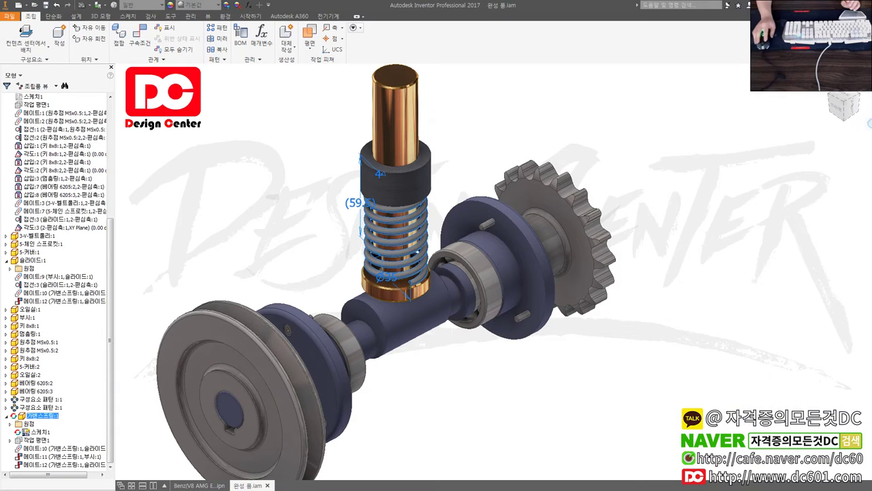
click(194, 482)
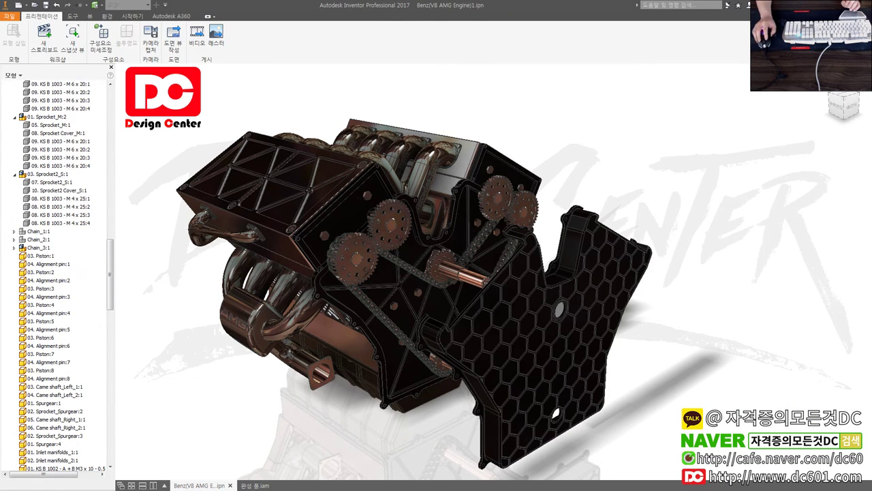
Create a new Standard (mm) assembly and place the 가변스프링 spring in it
click(12, 20)
click(15, 42)
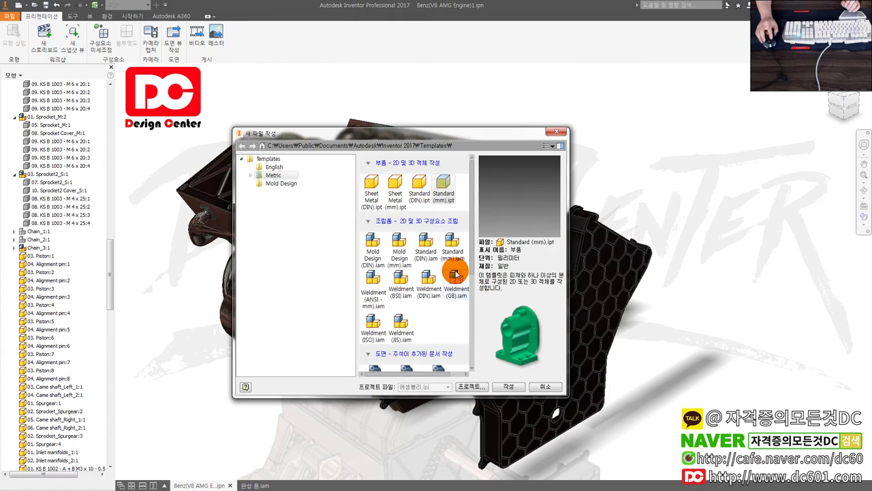
double_click(455, 258)
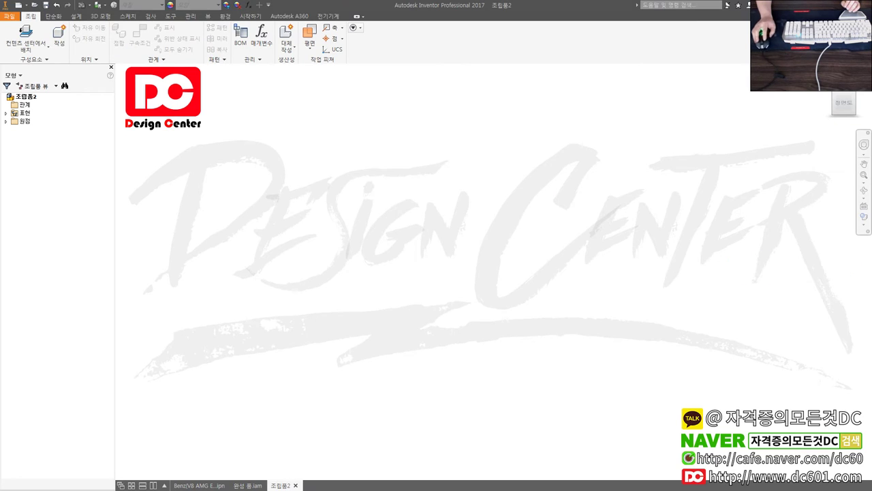
click(327, 249)
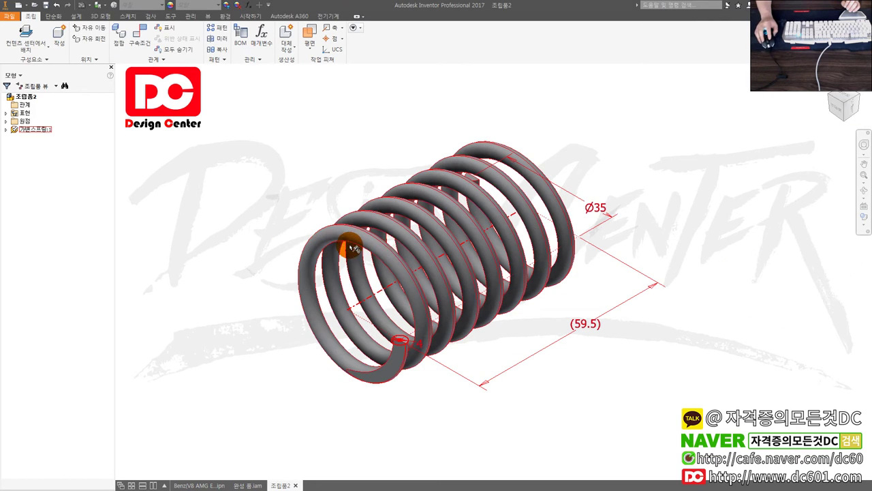
Make the spring Flexible in this assembly, then return to 완성 품.iam
right_click(37, 133)
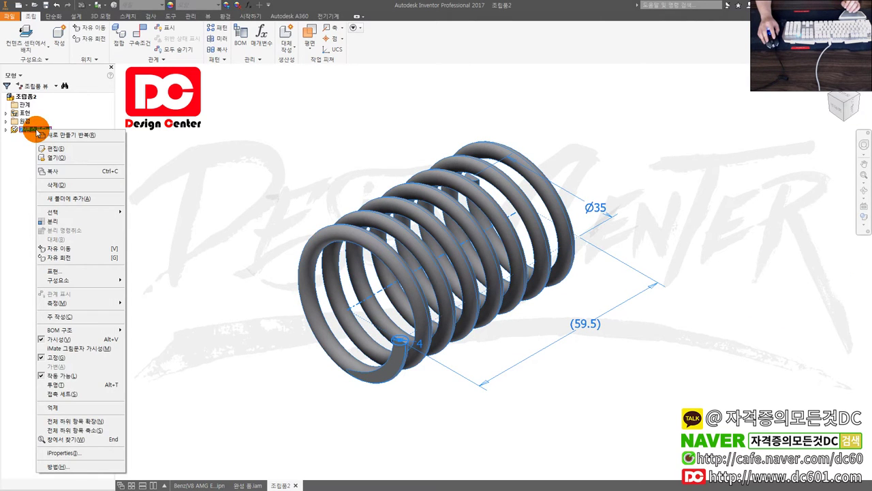
right_click(24, 130)
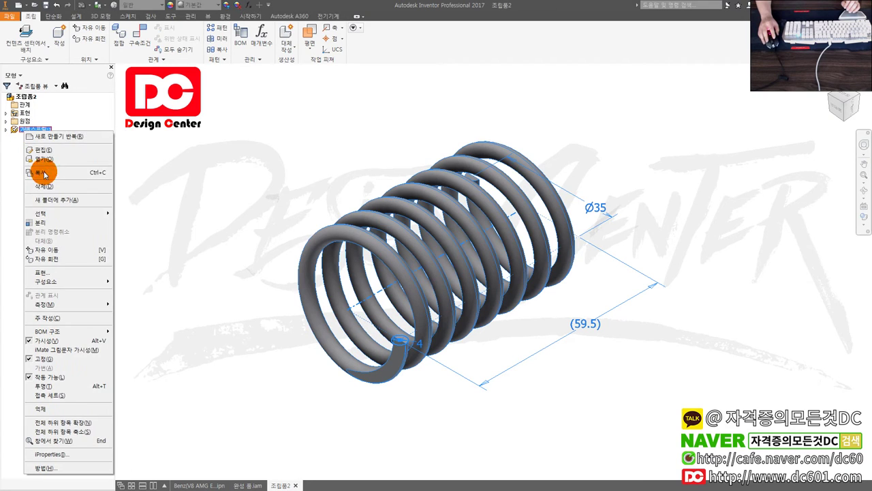
click(54, 369)
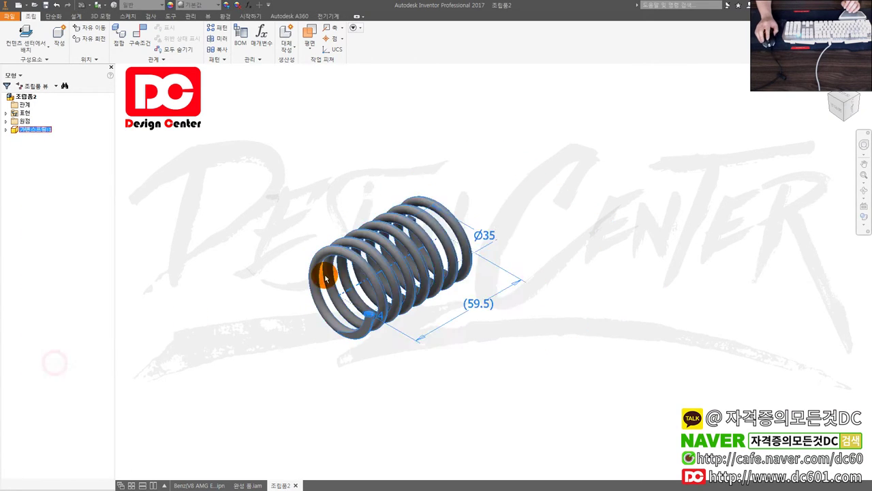
right_click(41, 133)
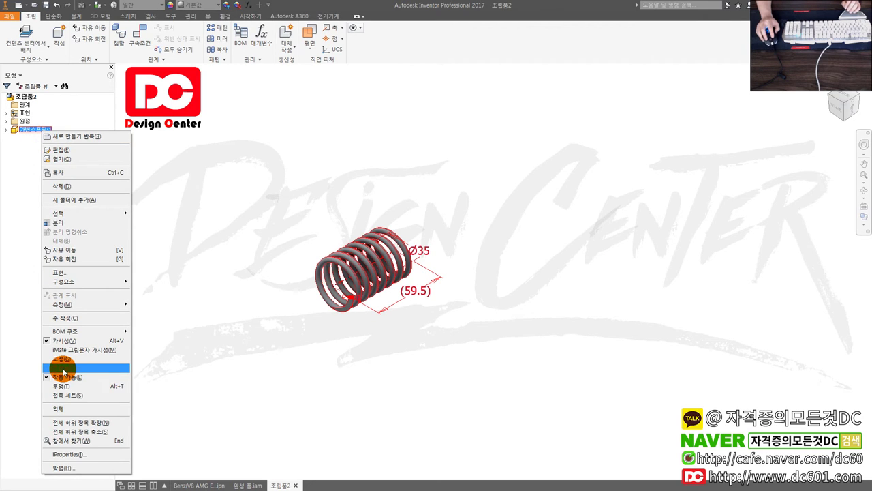
click(107, 370)
click(263, 479)
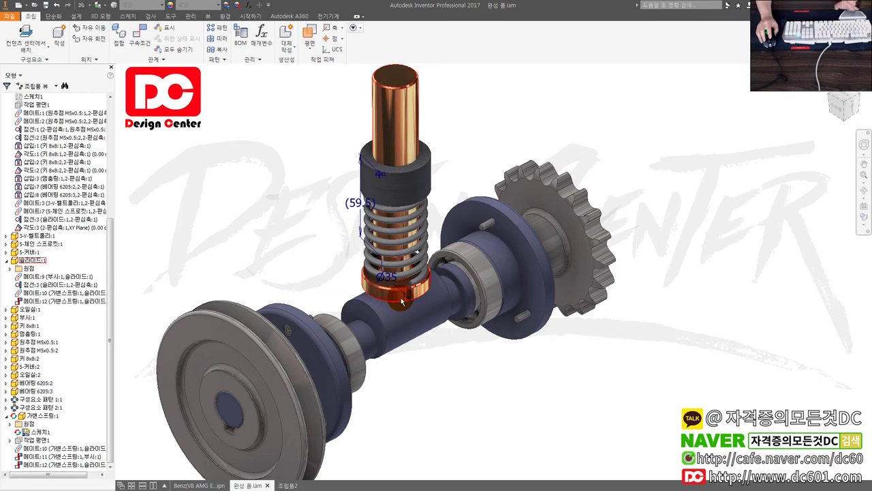
key(alt+Tab)
Select 가변스프링.ipt, close the Explorer window, and switch to the Naver cafe Q&A browser
click(463, 340)
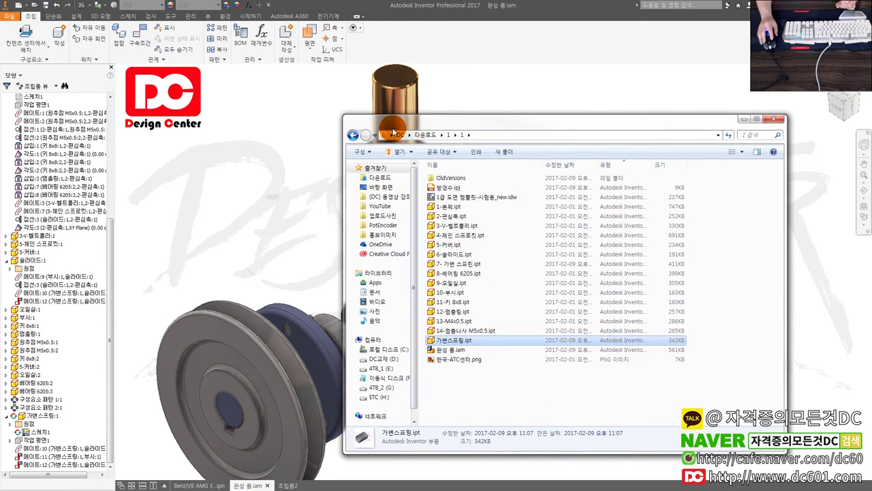
click(396, 112)
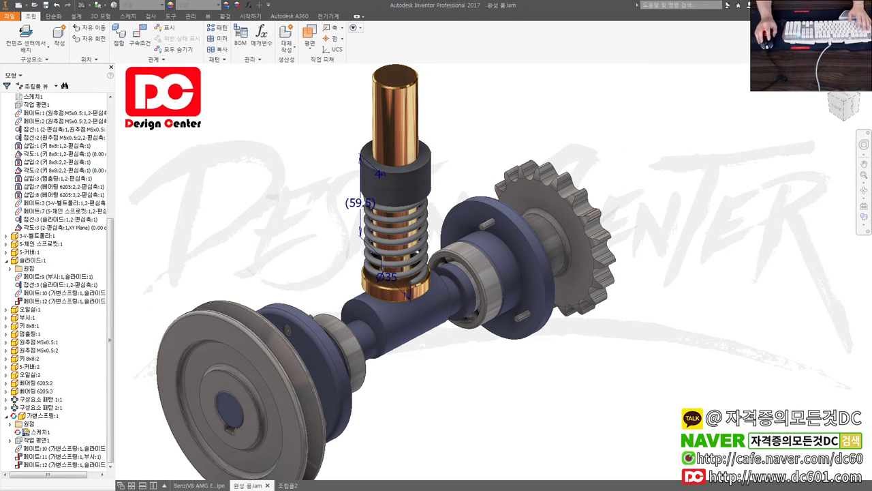
key(alt+Tab)
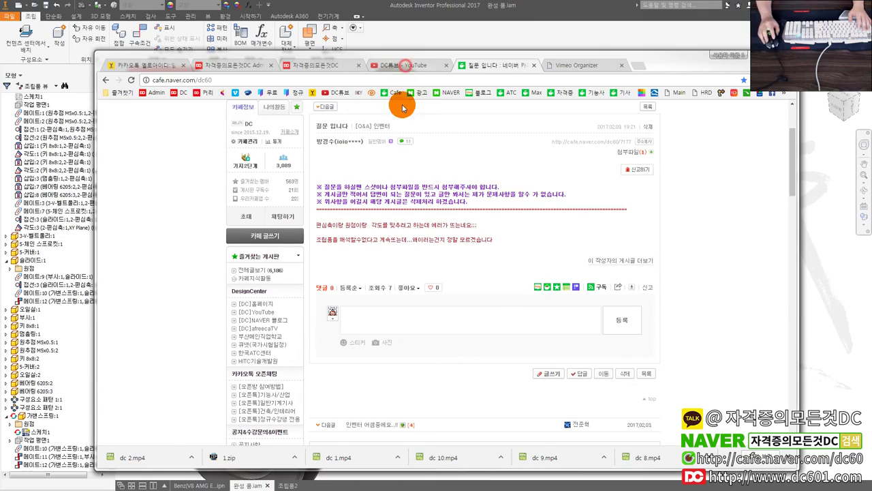
On the DC튜브 YouTube channel, open the 인벤터(어셈블리)[ATC] playlist and play it from the start
click(405, 66)
scroll(400, 273, down, 2)
scroll(406, 276, down, 3)
scroll(407, 271, down, 3)
scroll(424, 213, up, 3)
scroll(612, 286, down, 1)
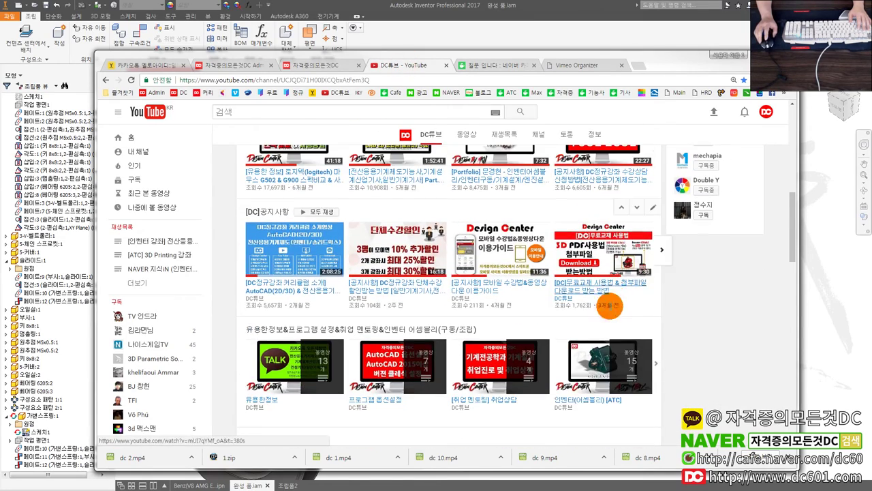
click(604, 404)
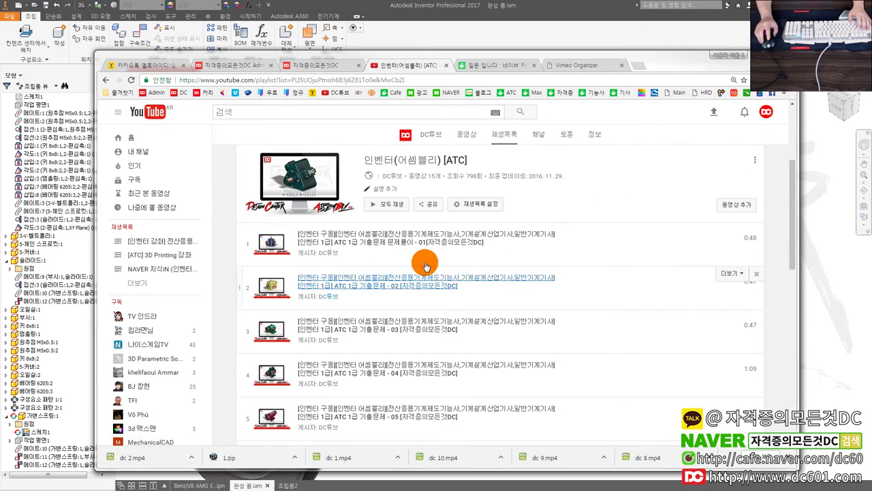
click(310, 196)
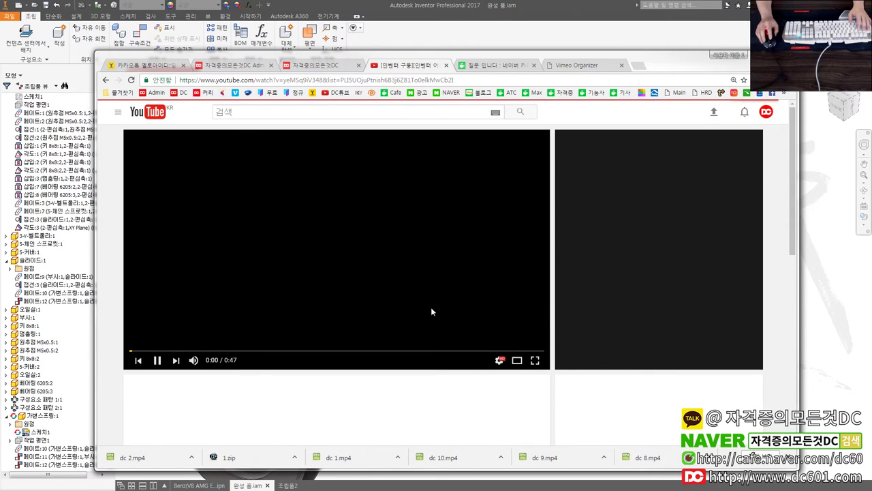
Maximize the browser and start the ninth video in the ATC playlist
click(766, 60)
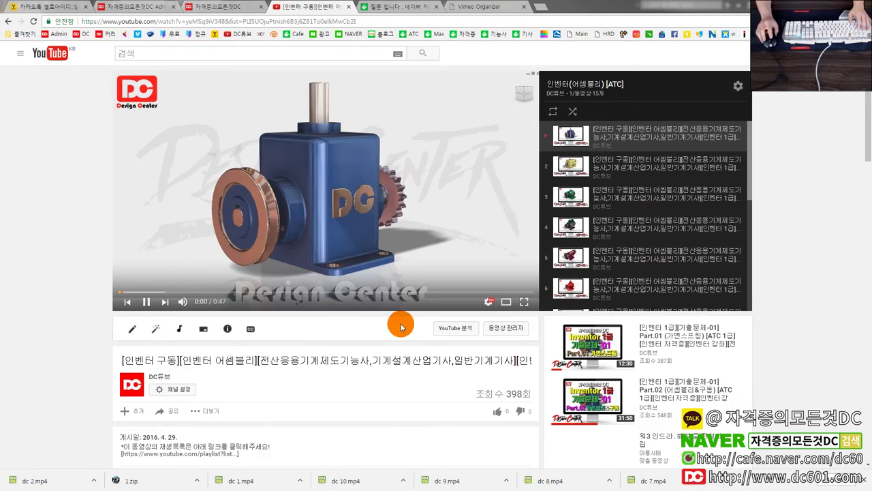
scroll(634, 210, down, 1)
scroll(634, 211, down, 1)
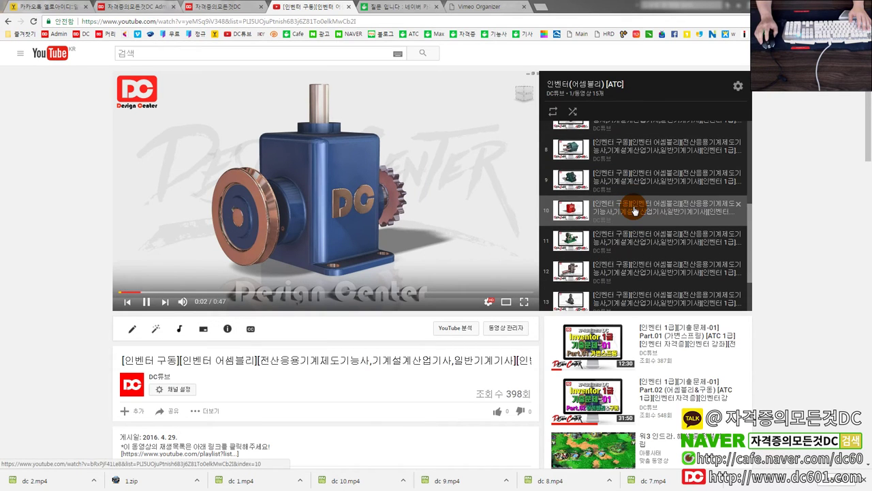
scroll(633, 214, down, 2)
scroll(633, 215, up, 1)
scroll(634, 211, up, 1)
scroll(634, 212, up, 1)
scroll(634, 214, down, 1)
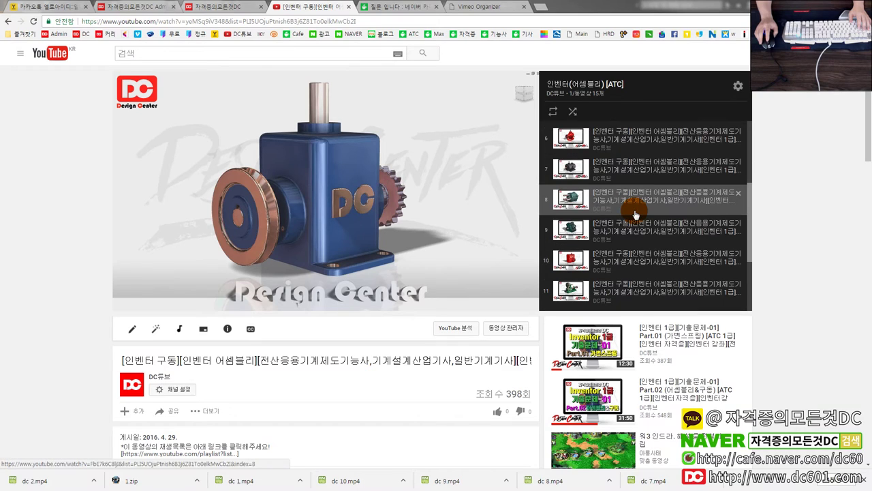
click(627, 223)
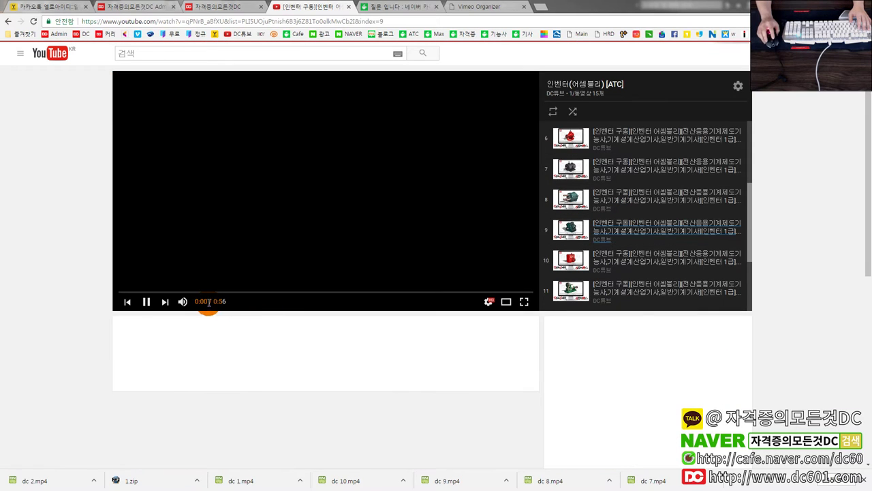
Watch video 9 full screen from 0:14 and pause on the spring animation
click(524, 301)
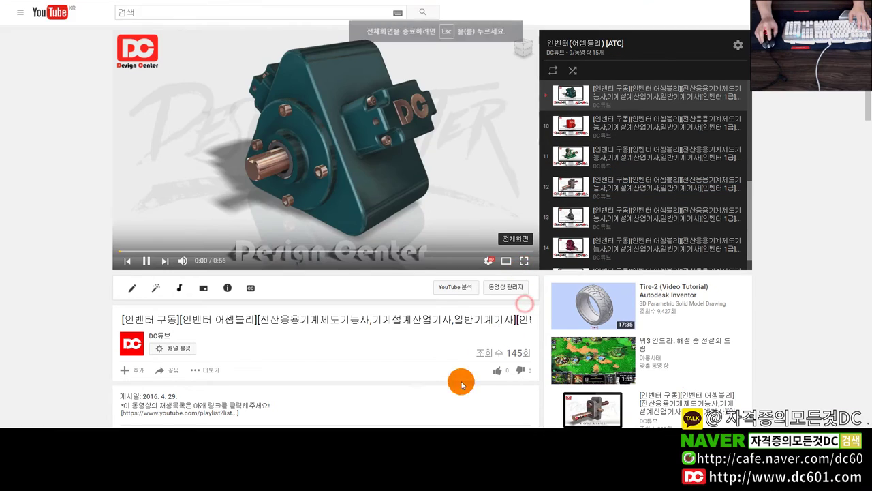
click(233, 464)
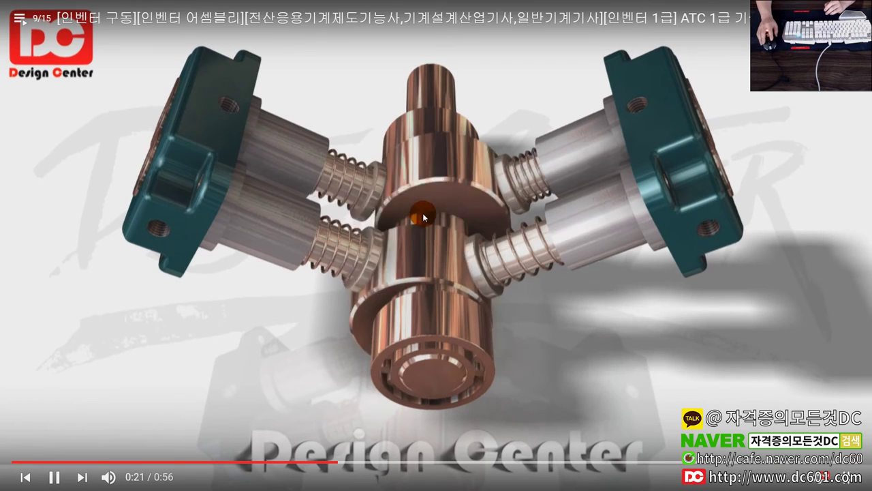
click(54, 476)
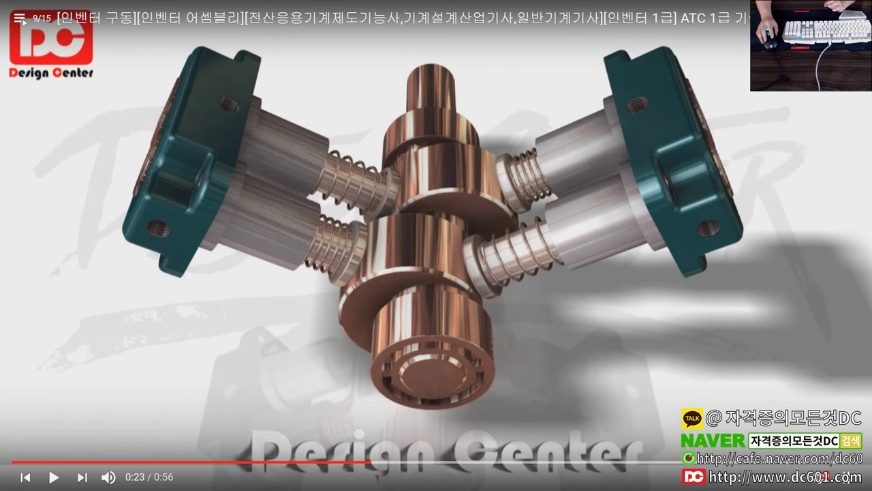
Mark both springs on the paused frame with ZoomIt, then return to the Inventor assembly
key(alt+Tab)
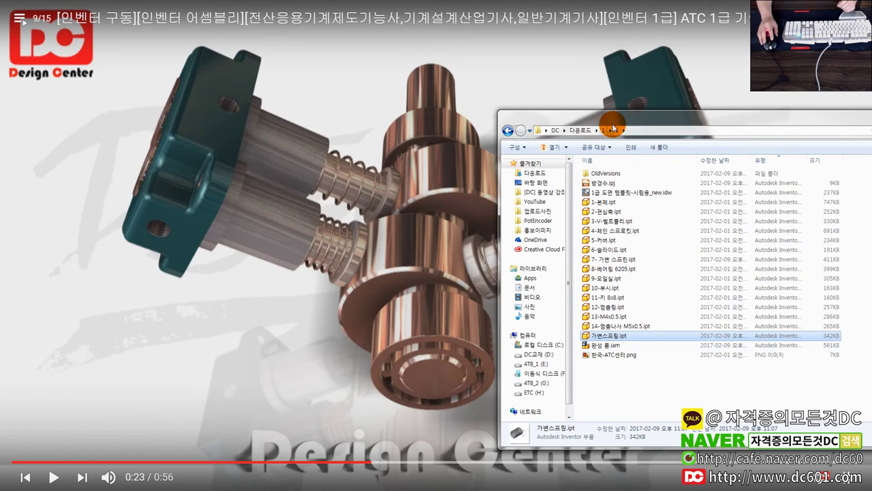
drag(607, 122, 868, 137)
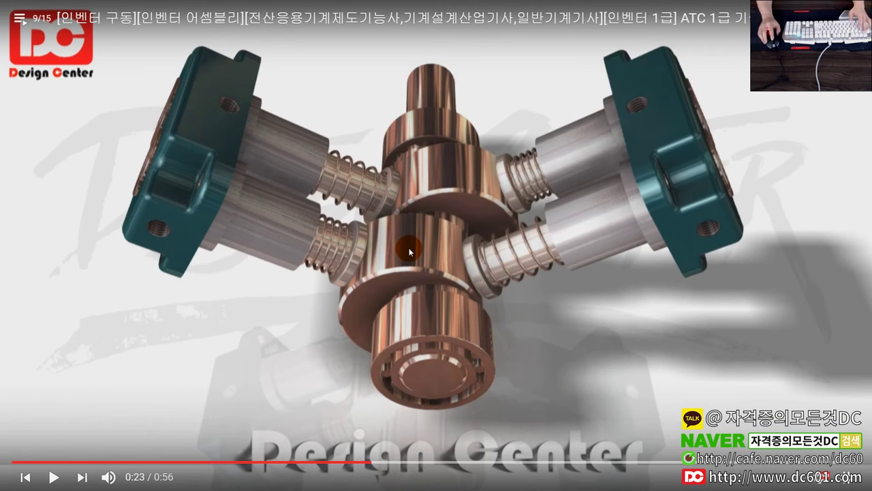
key(ctrl+1)
mouse_move(318, 221)
mouse_down()
mouse_move(285, 240)
mouse_move(341, 259)
mouse_move(286, 246)
mouse_up()
drag(583, 286, 558, 296)
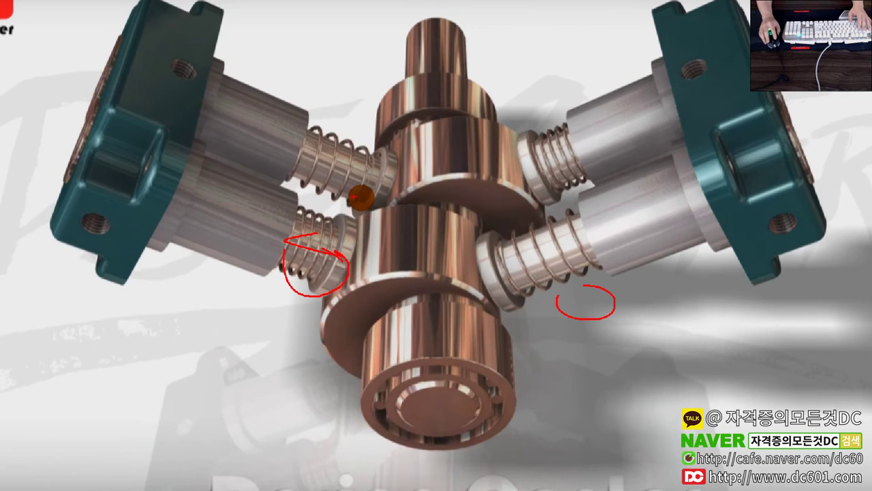
key(Escape)
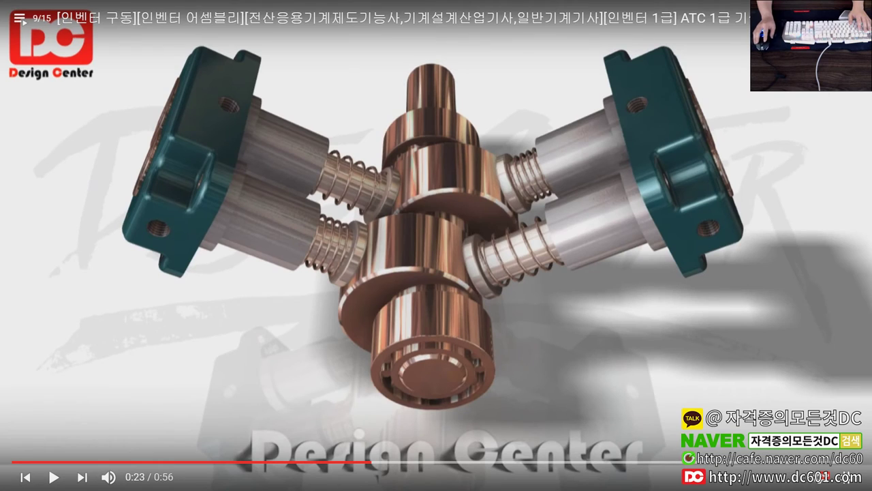
double_click(502, 320)
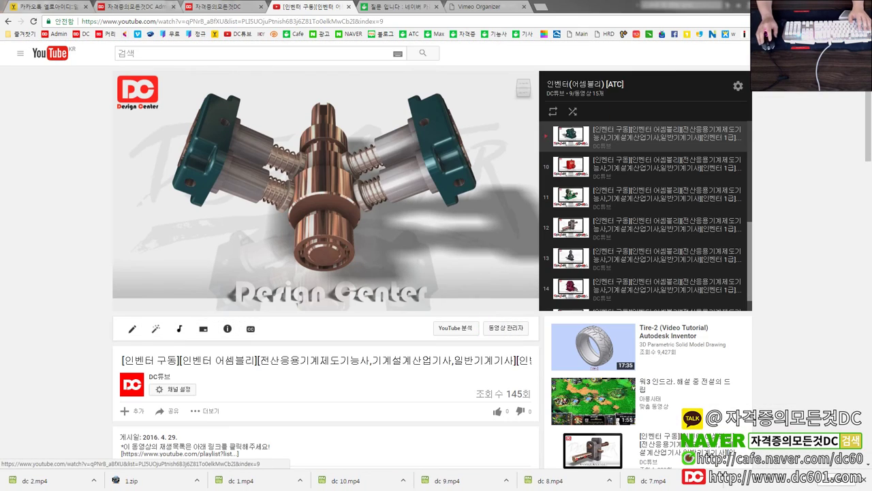
key(alt+Tab)
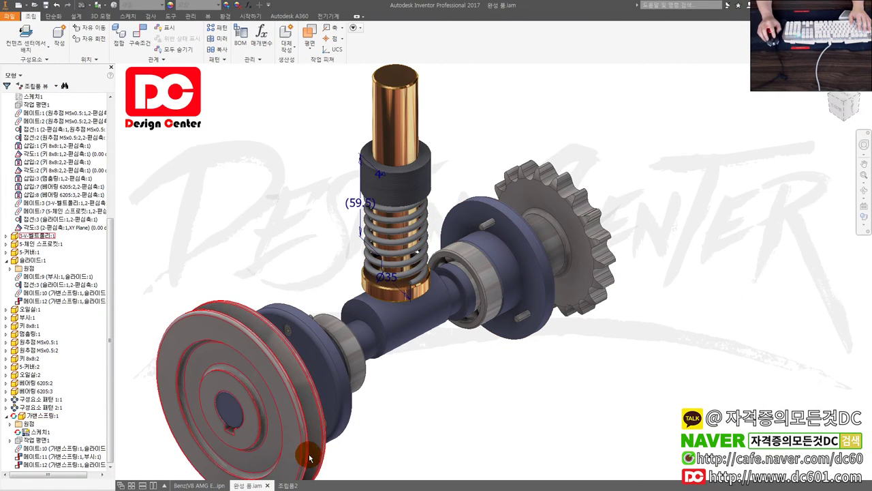
In test assembly 조립품2, toggle the spring component's flexible setting
click(285, 484)
right_click(35, 129)
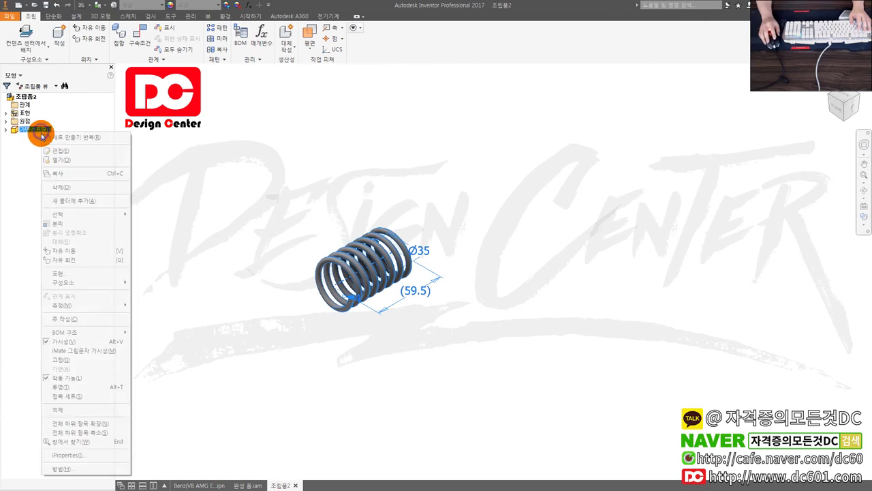
click(73, 371)
Switch to 완성 품.iam and check 가변스프링.ipt and 완성 품.iam in the project folder
click(247, 485)
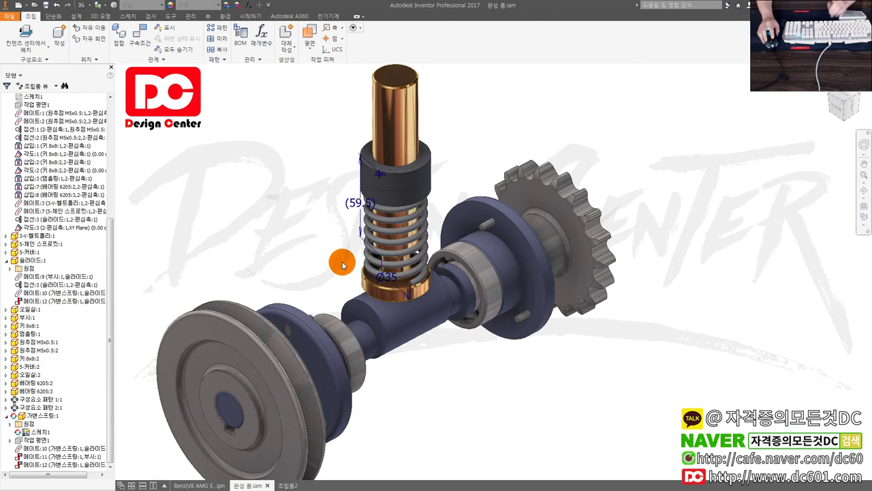
key(alt+Tab)
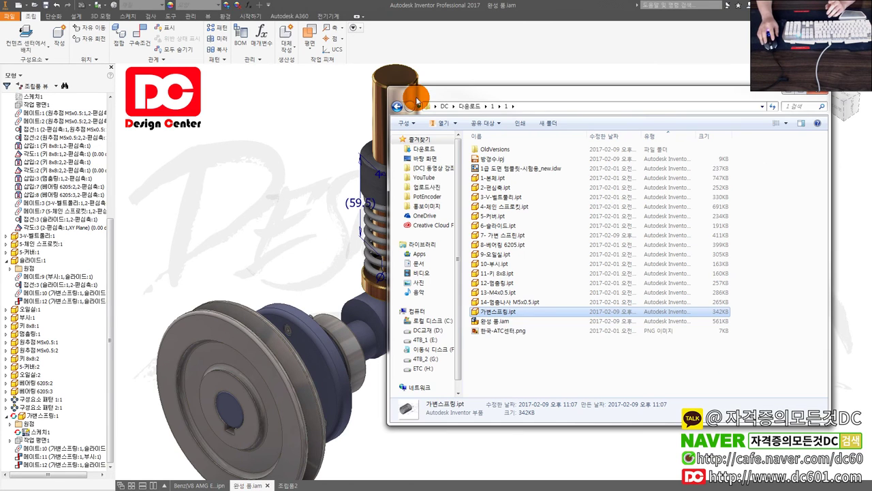
click(503, 313)
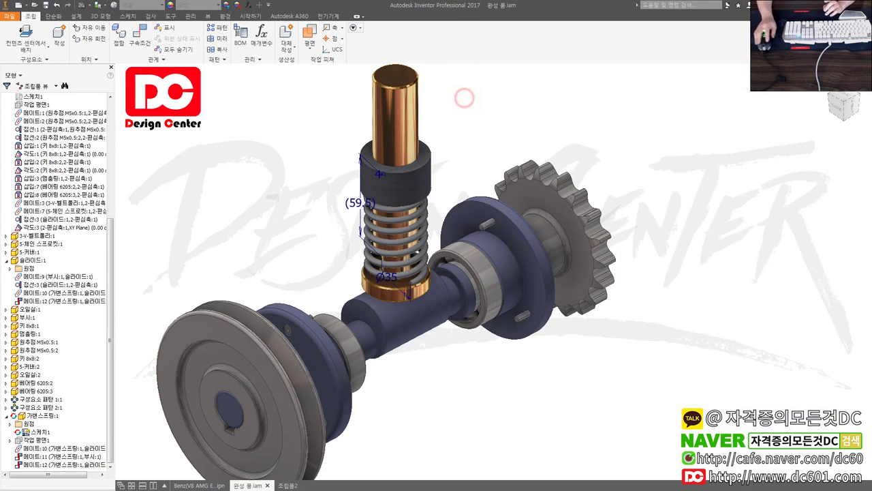
click(526, 325)
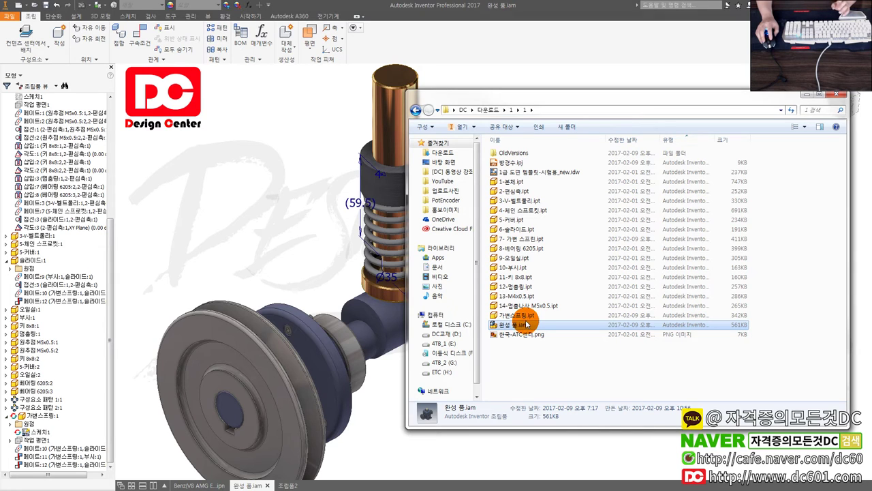
click(526, 318)
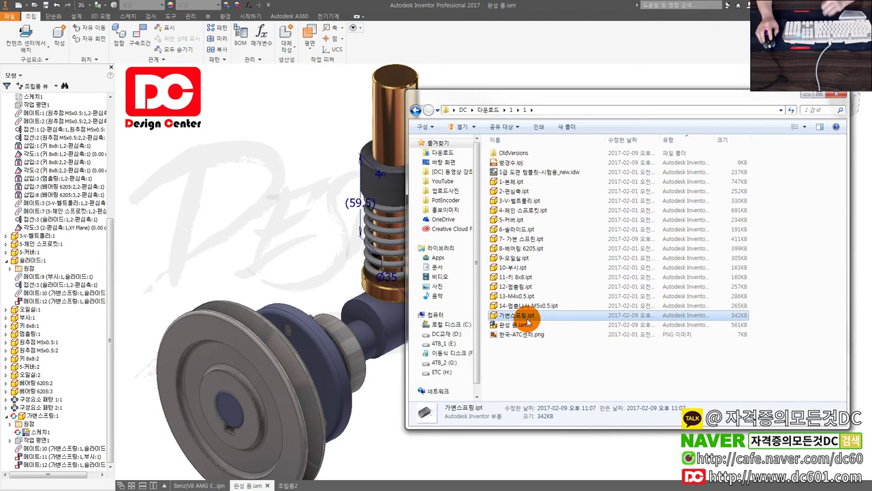
click(407, 99)
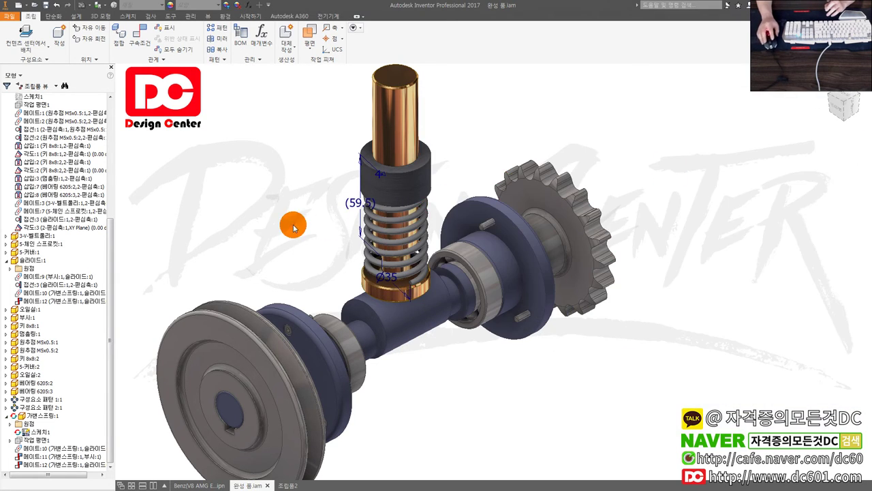
Select the spring's (59.5) length dimension and save 완성 품.iam, accepting the file conversion
click(328, 201)
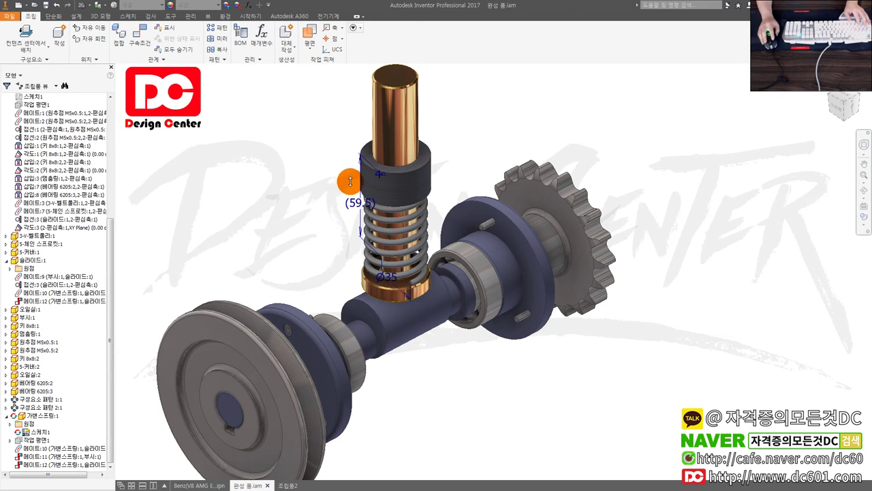
key(ctrl+s)
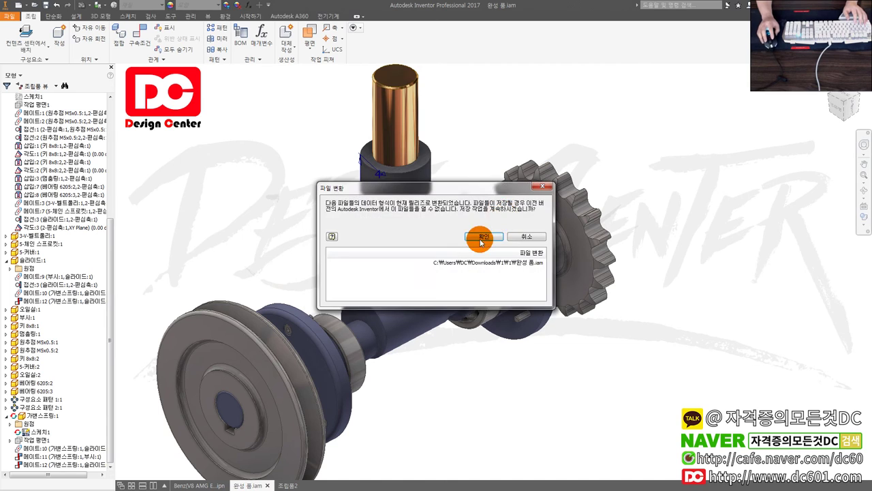
click(481, 240)
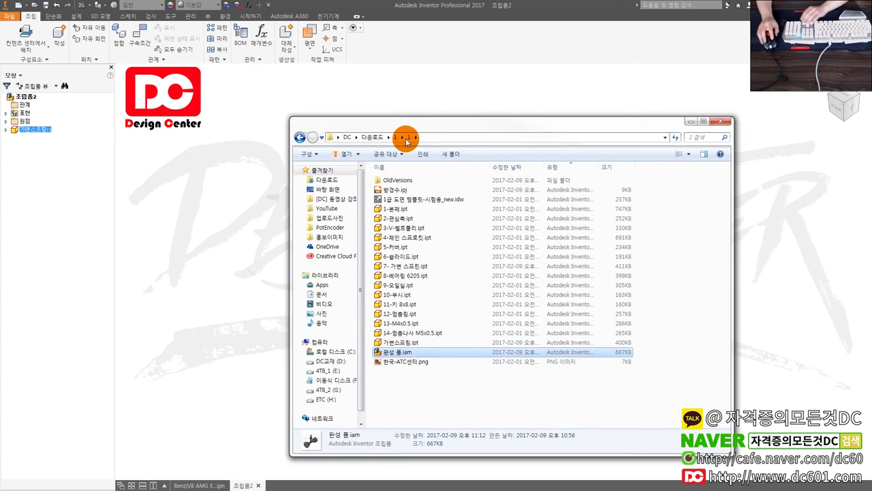
Back in 조립품2, open the spring part 가변스프링.ipt in its own tab
click(427, 125)
right_click(321, 253)
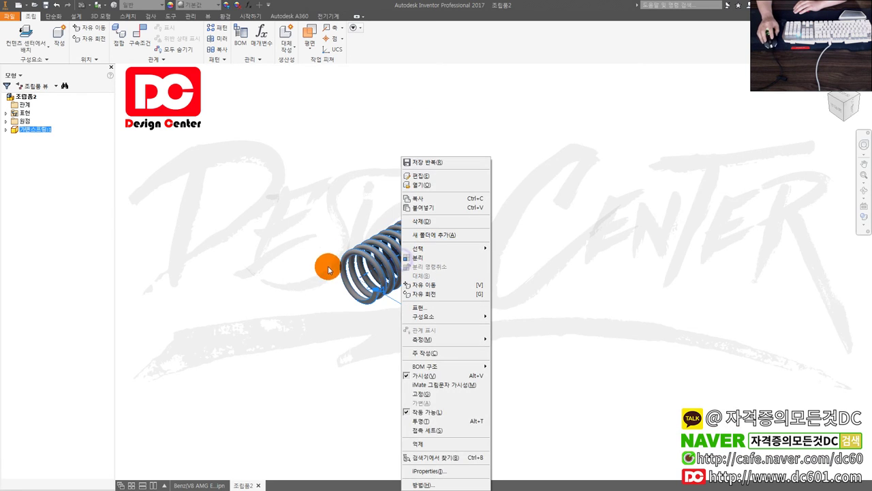
click(321, 249)
right_click(411, 261)
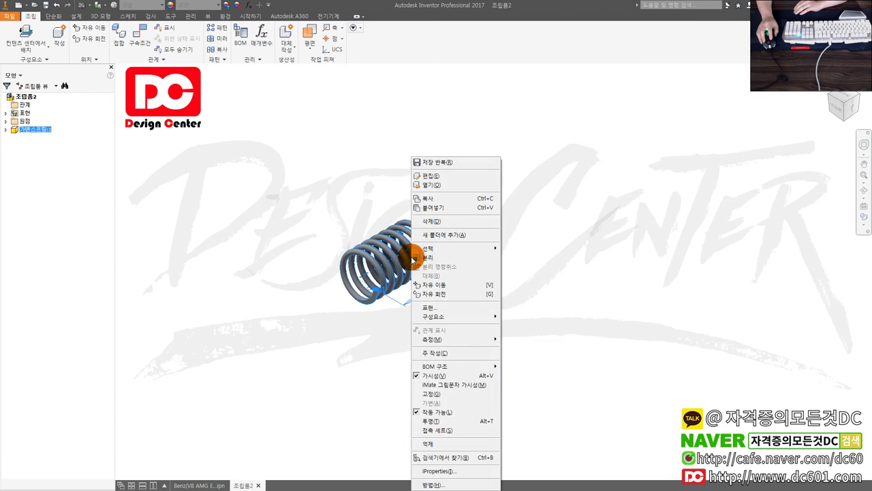
click(442, 187)
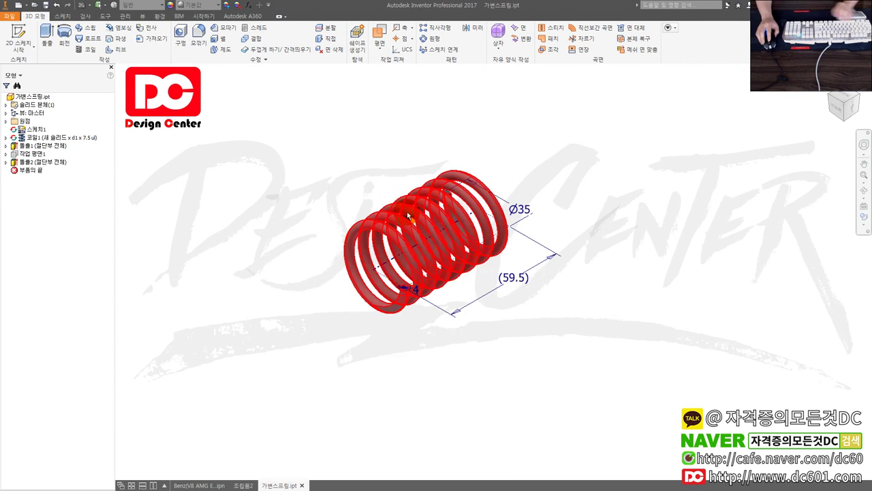
Apply the spring part's Document Settings on the Modeling tab, then close the part tab
click(143, 16)
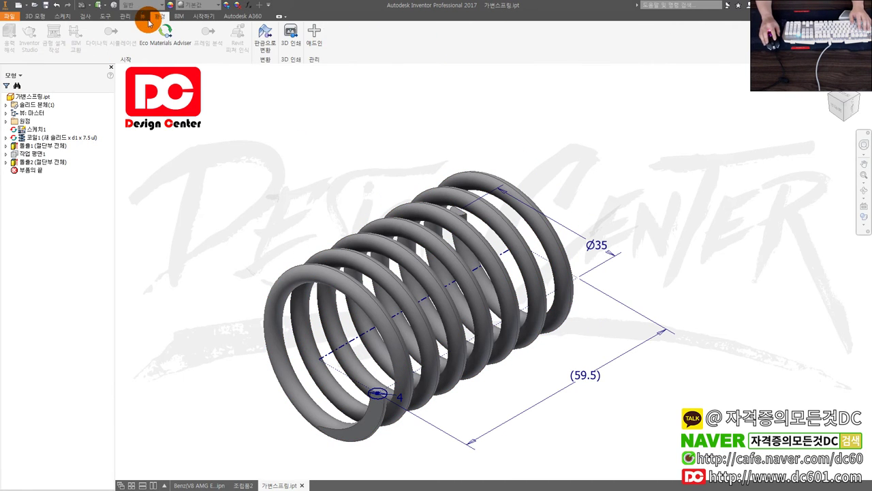
click(129, 17)
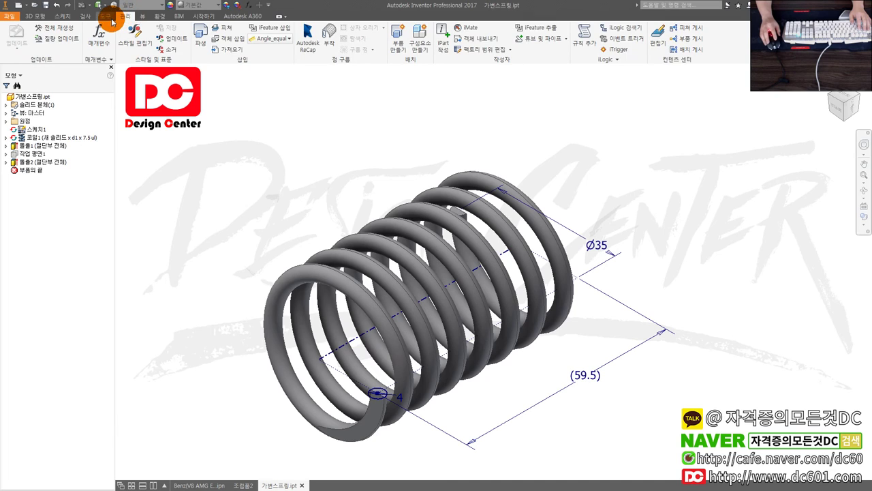
click(111, 19)
click(161, 34)
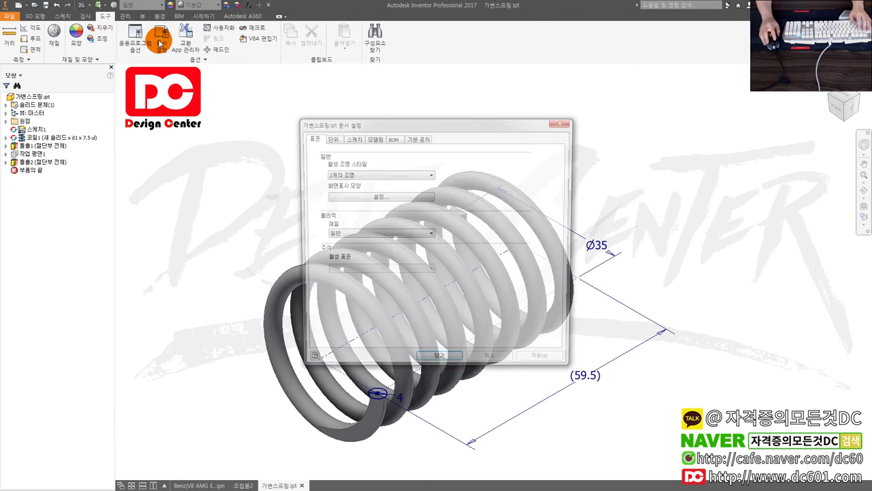
click(358, 145)
click(332, 139)
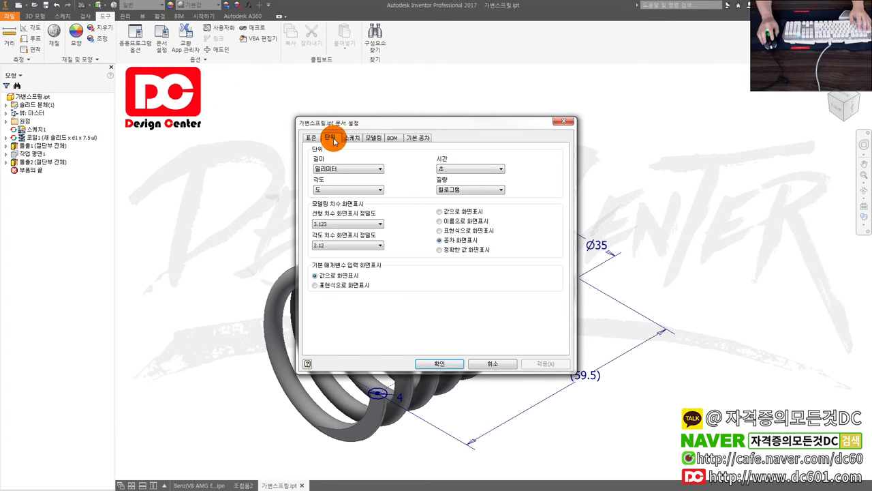
click(375, 138)
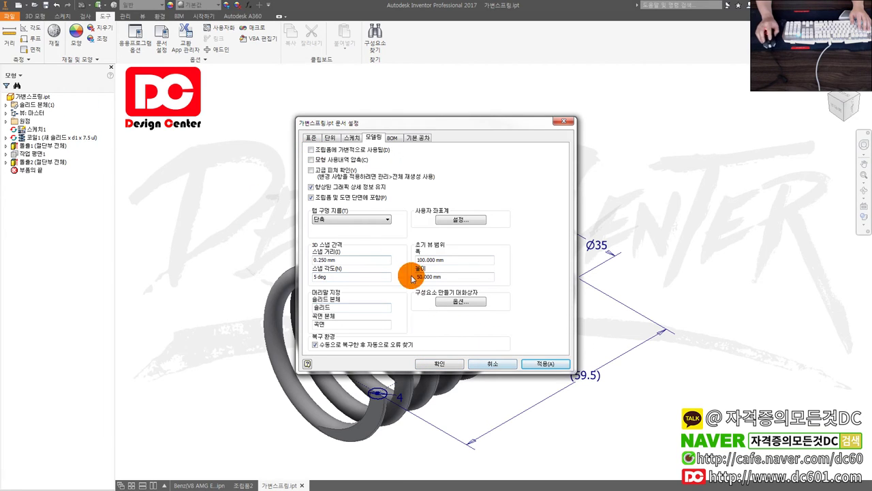
click(545, 363)
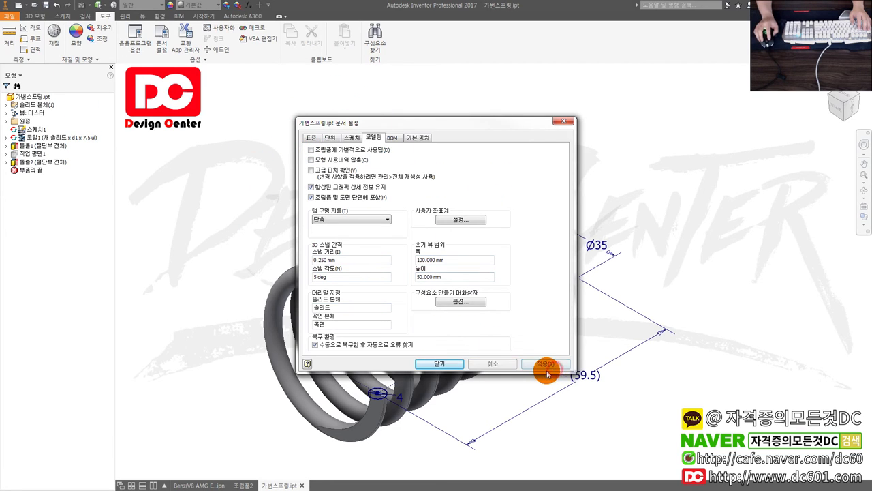
click(447, 364)
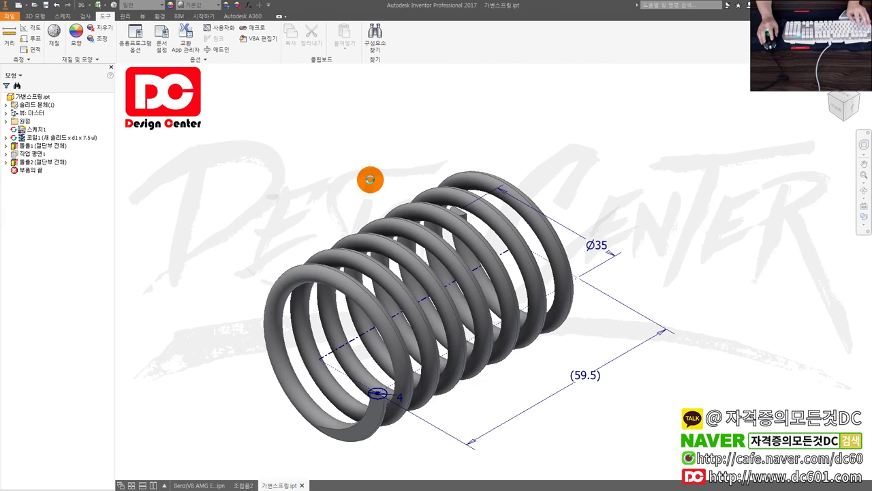
click(302, 485)
Mark 가변스프링:1 as 가변 (flexible) in 조립품2, then show the Benz V8 AMG Engine presentation
click(368, 262)
right_click(34, 131)
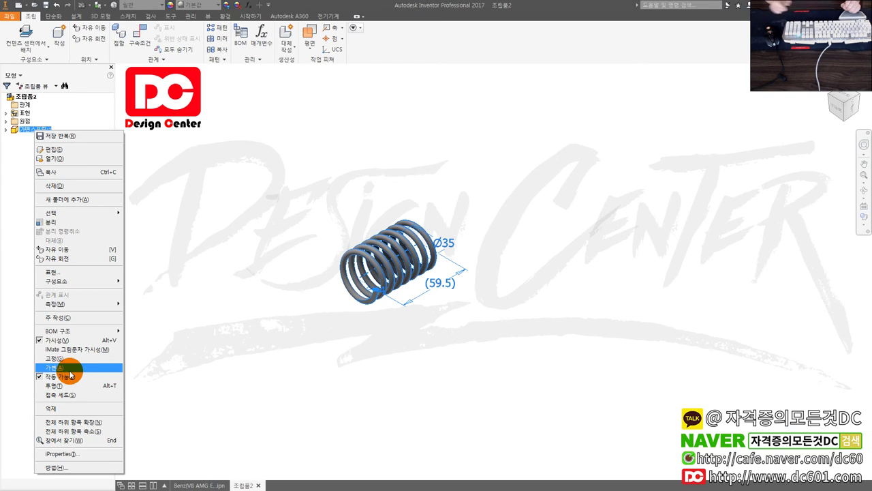
click(324, 285)
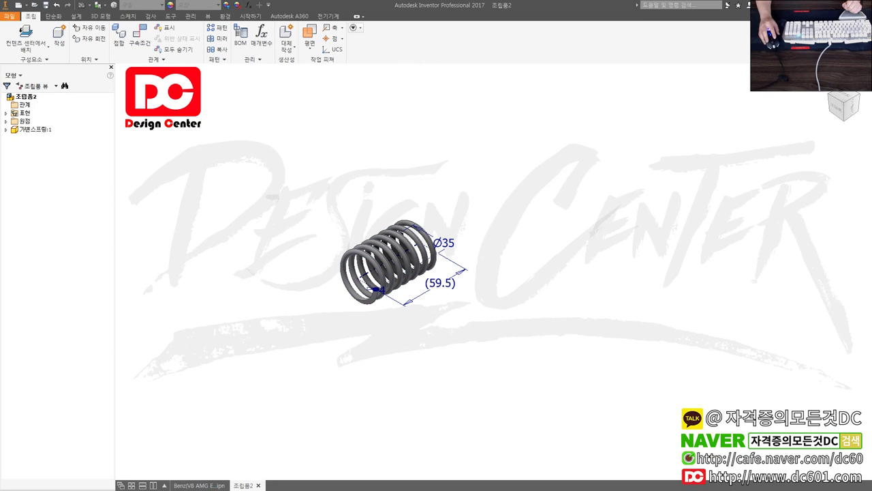
click(344, 298)
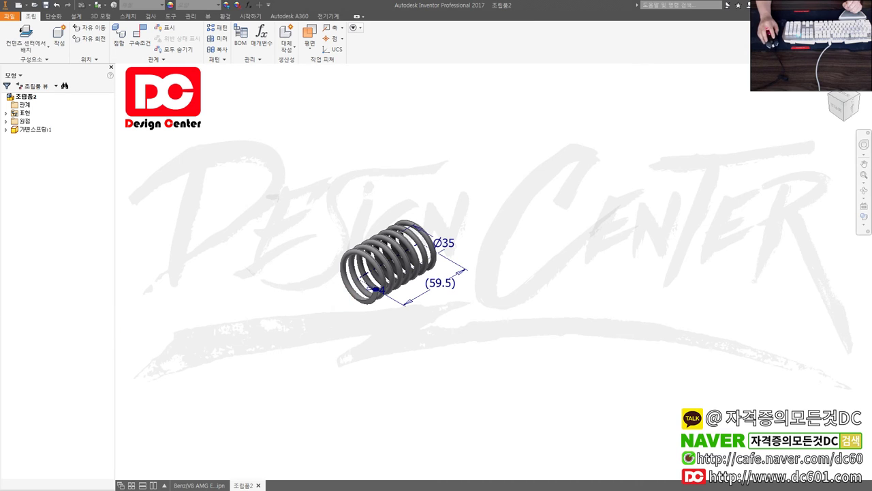
click(399, 361)
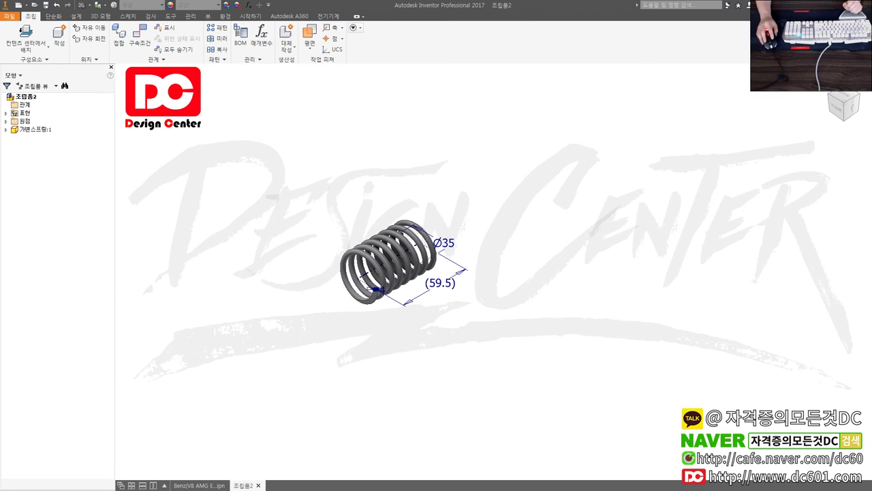
click(201, 485)
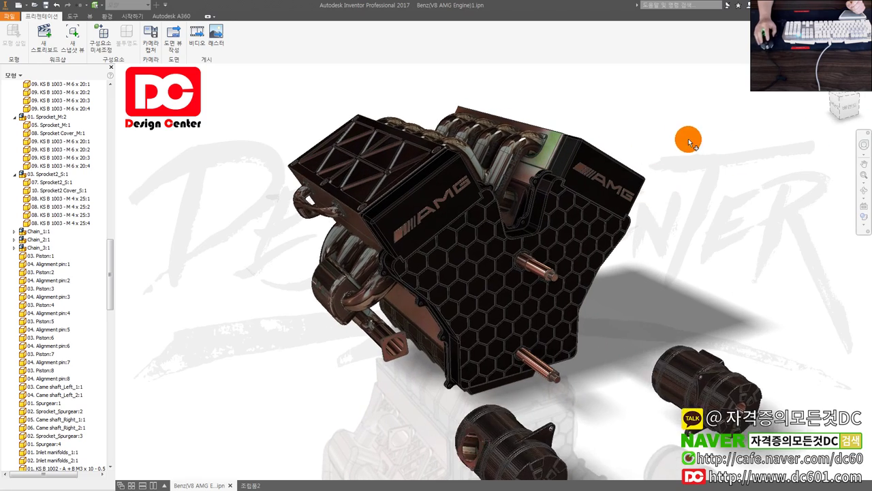
Dock the storyboard timeline above the Benz engine's 3D view and select the hexagonal cover
click(728, 178)
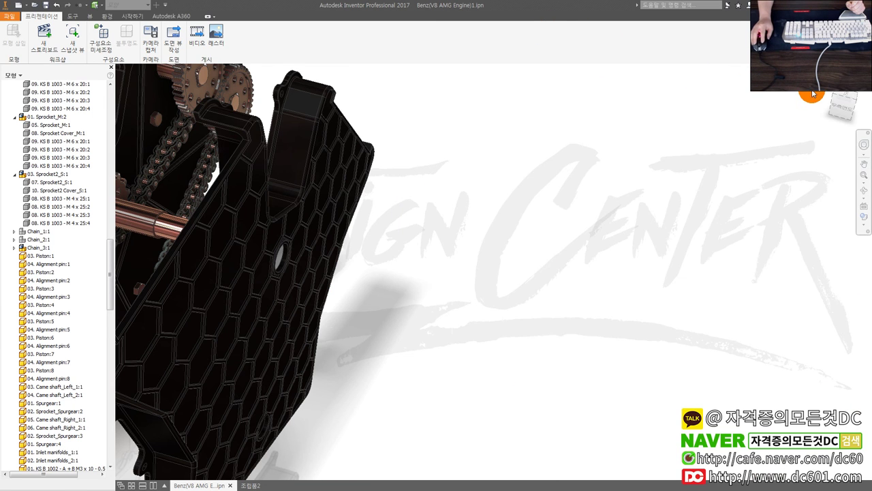
drag(709, 93, 370, 56)
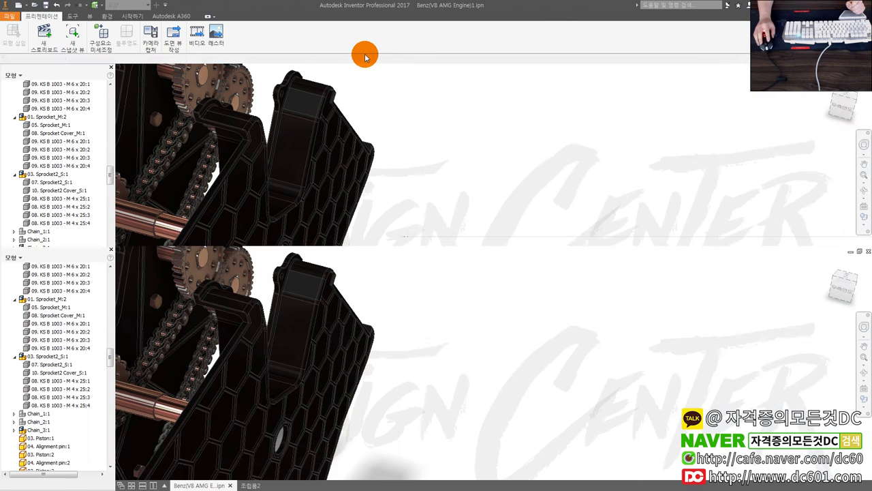
click(380, 250)
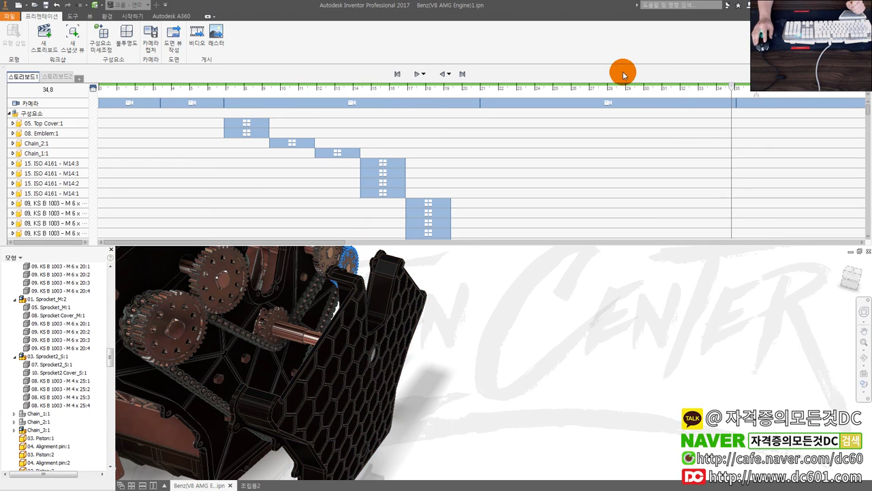
scroll(703, 162, down, 5)
scroll(661, 150, down, 5)
scroll(680, 148, down, 5)
scroll(674, 139, down, 5)
scroll(663, 164, up, 3)
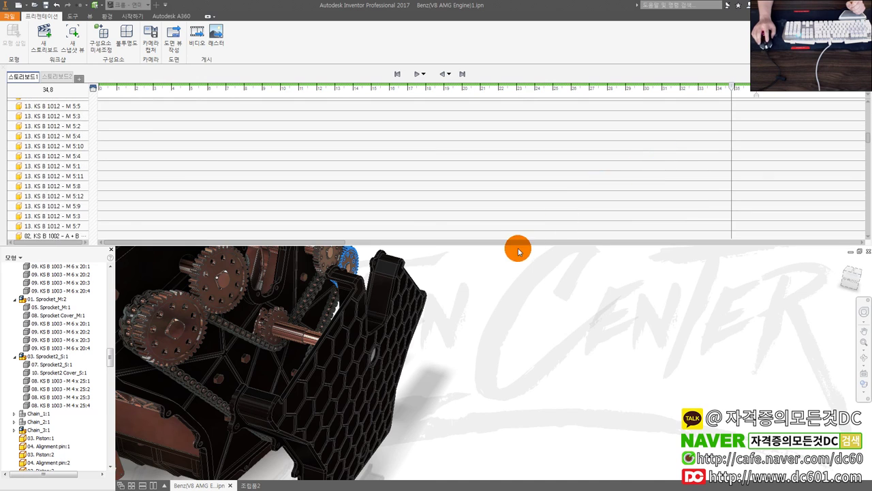
scroll(502, 201, up, 3)
scroll(470, 186, up, 3)
scroll(443, 178, up, 3)
scroll(441, 176, up, 3)
scroll(439, 176, up, 4)
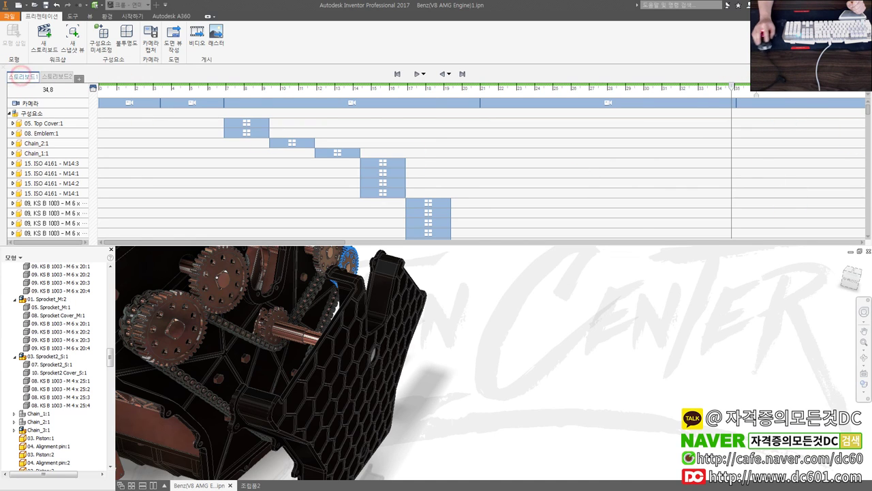
Glance at the 조립품2 assembly, then play the Benz engine storyboard animation
click(253, 485)
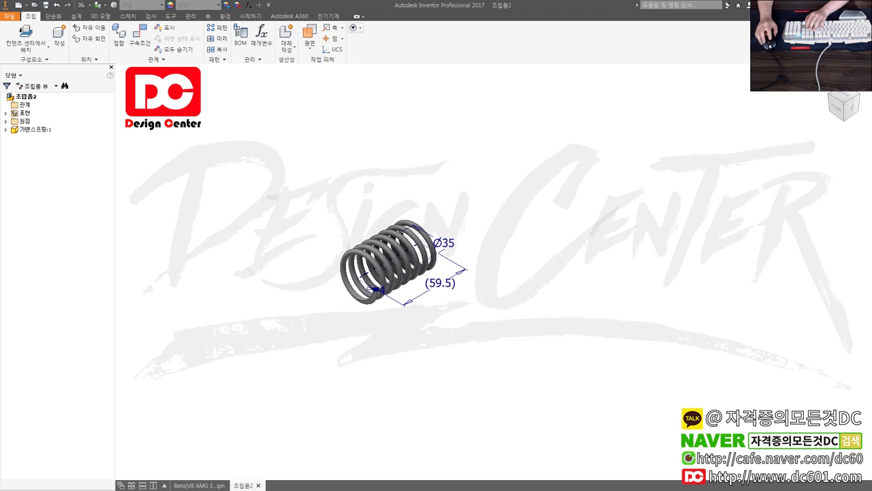
click(202, 485)
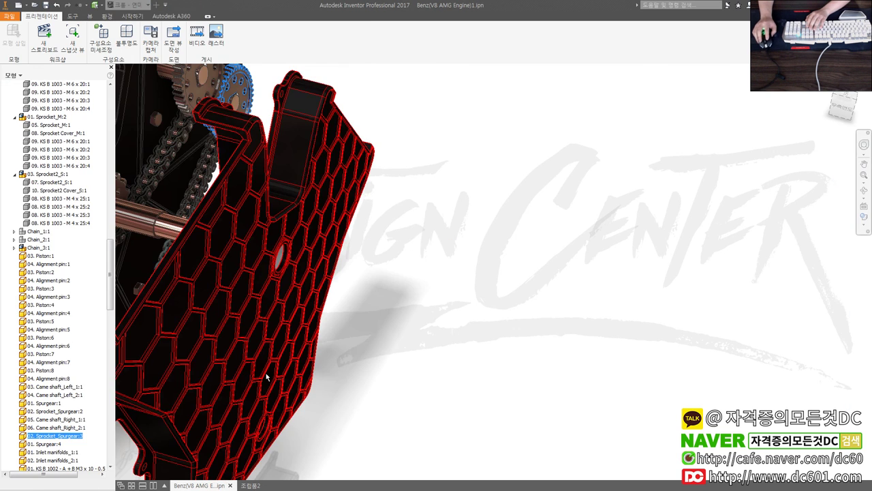
click(417, 74)
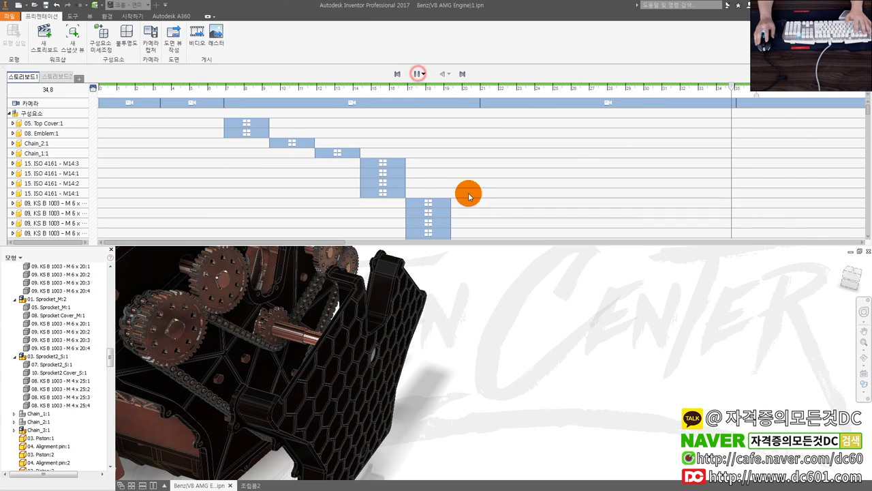